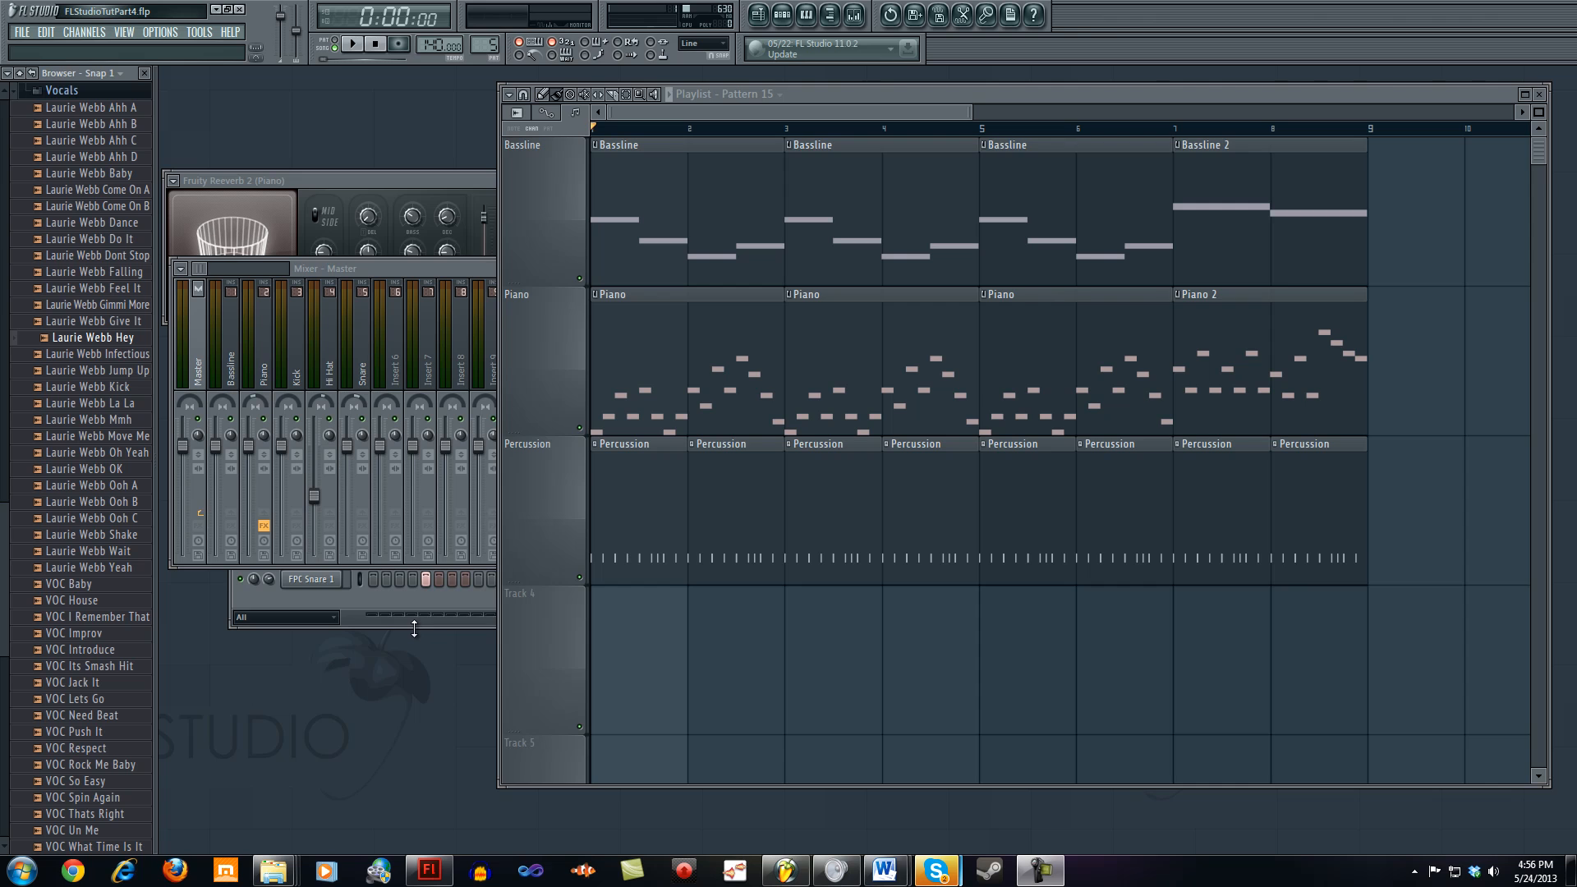
Step: Browse the Vocals sample folder inside Packs and preview the Laurie Webb Hey and Laurie Webb Give It samples
click(116, 93)
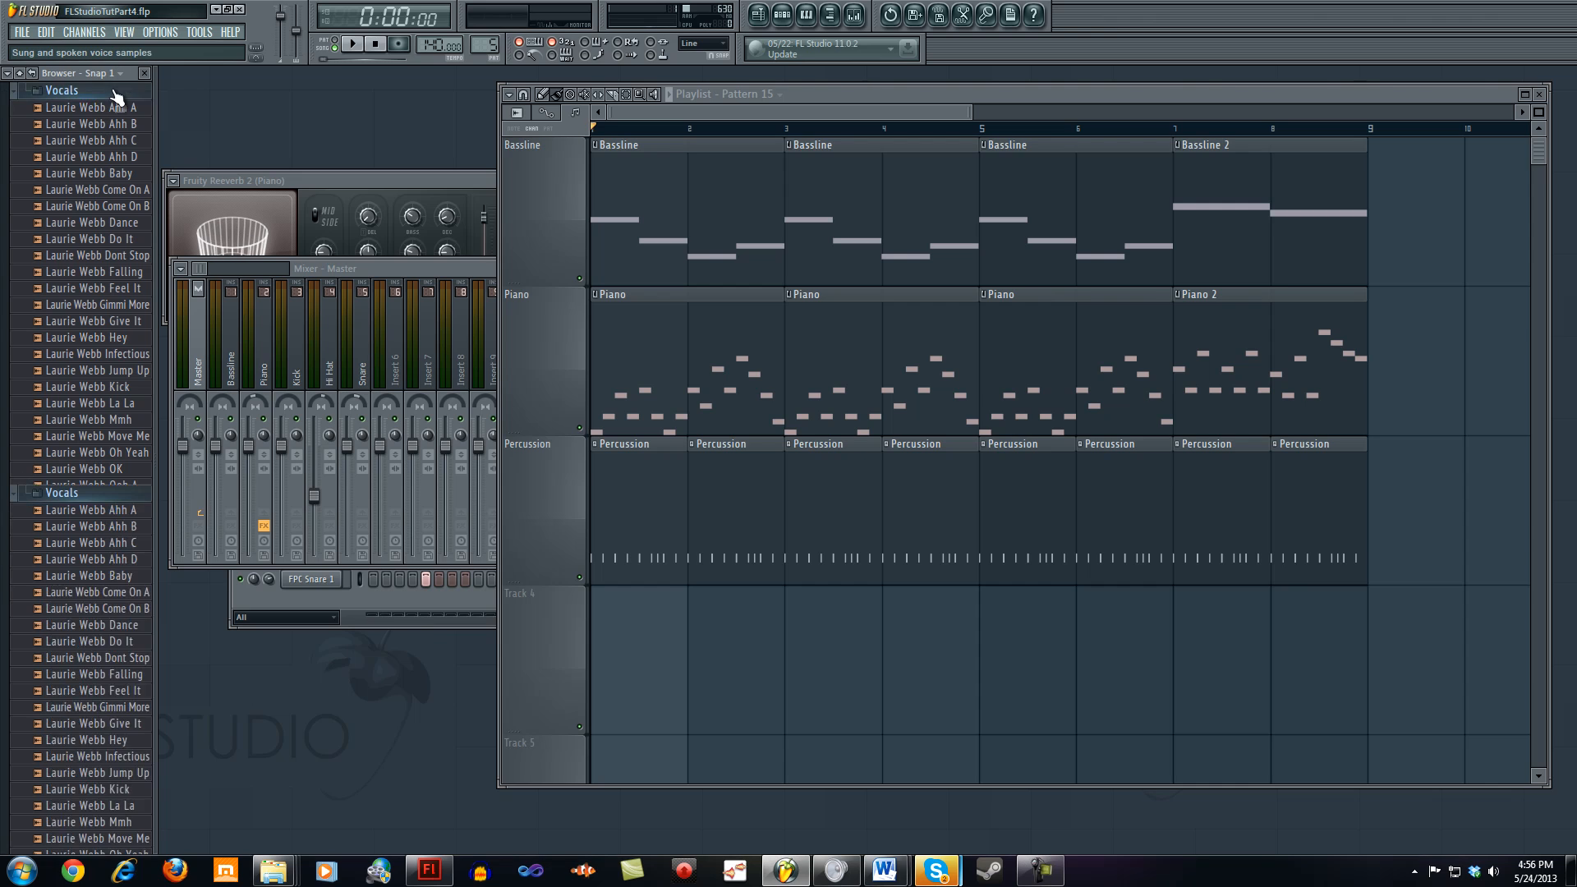
click(116, 387)
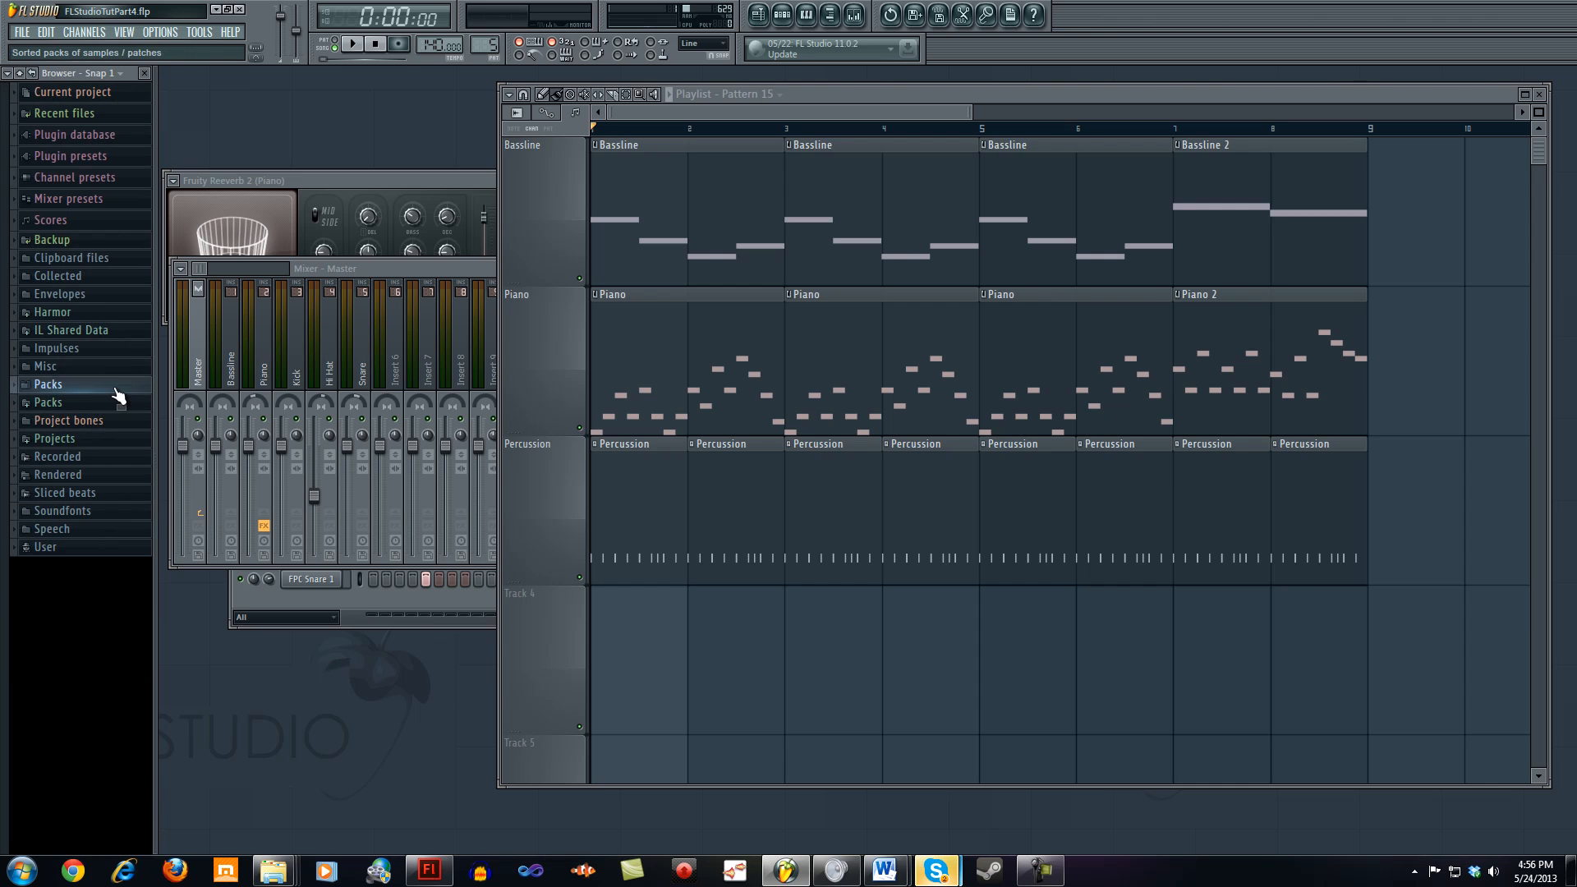
click(115, 494)
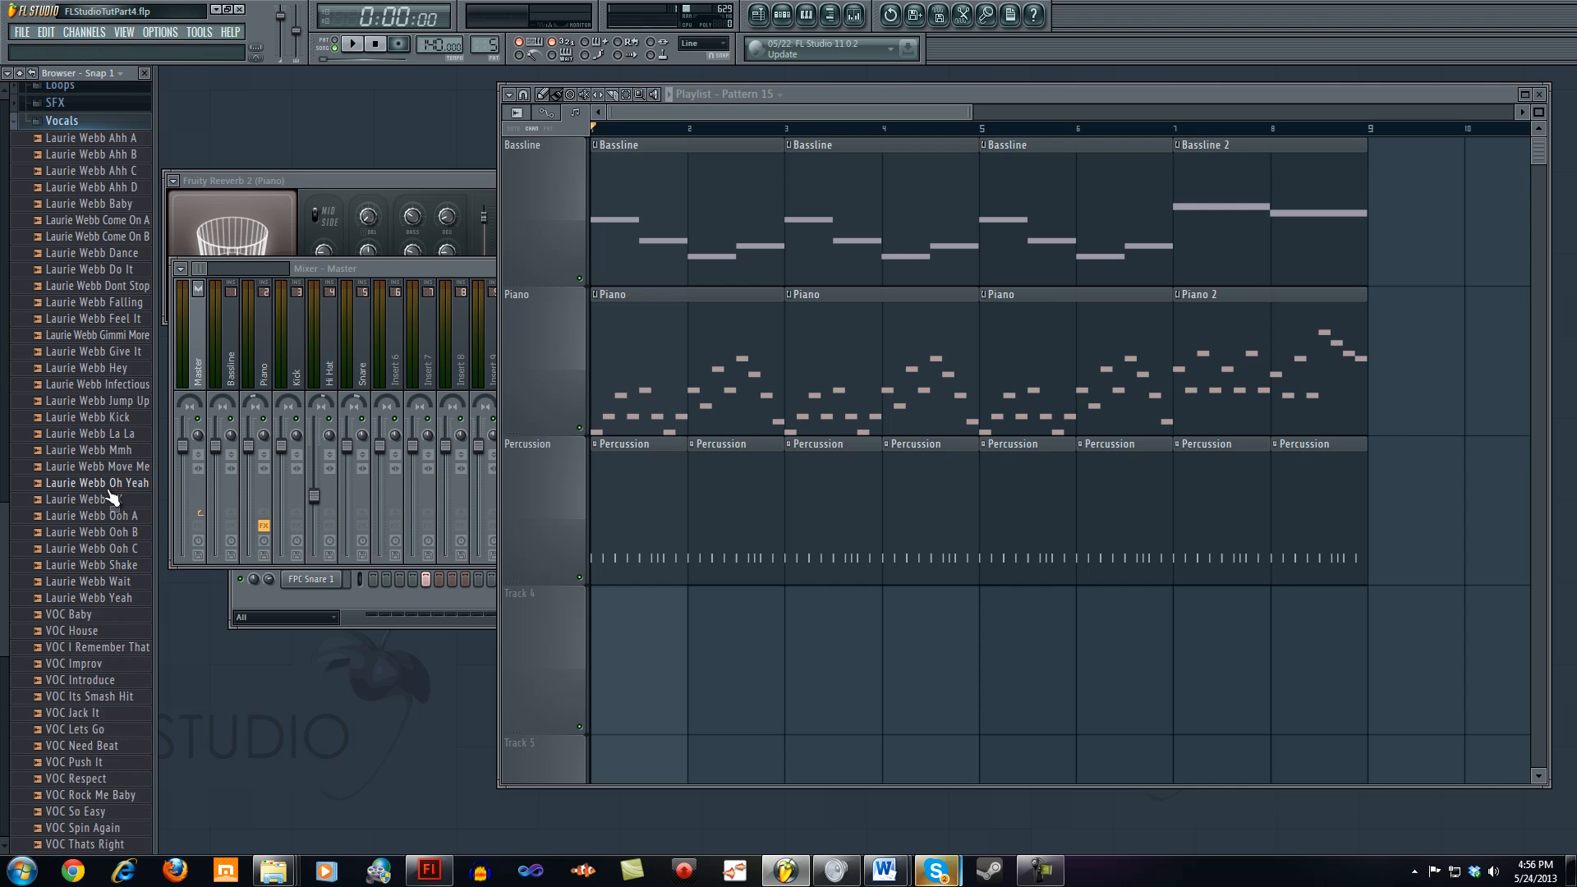
scroll(86, 606, down, 3)
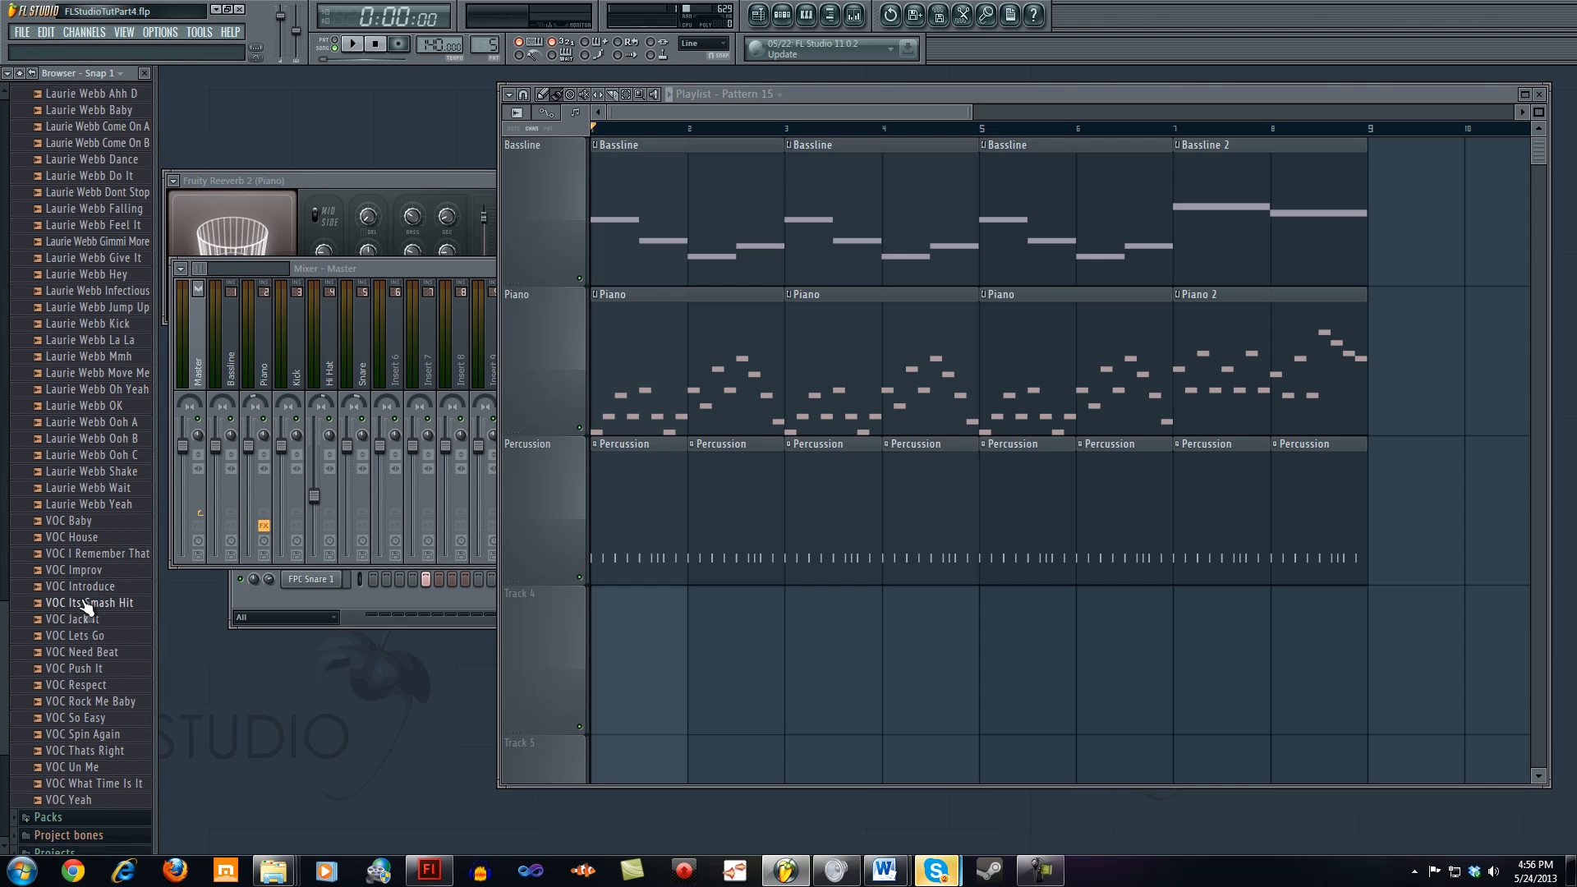
scroll(86, 607, up, 4)
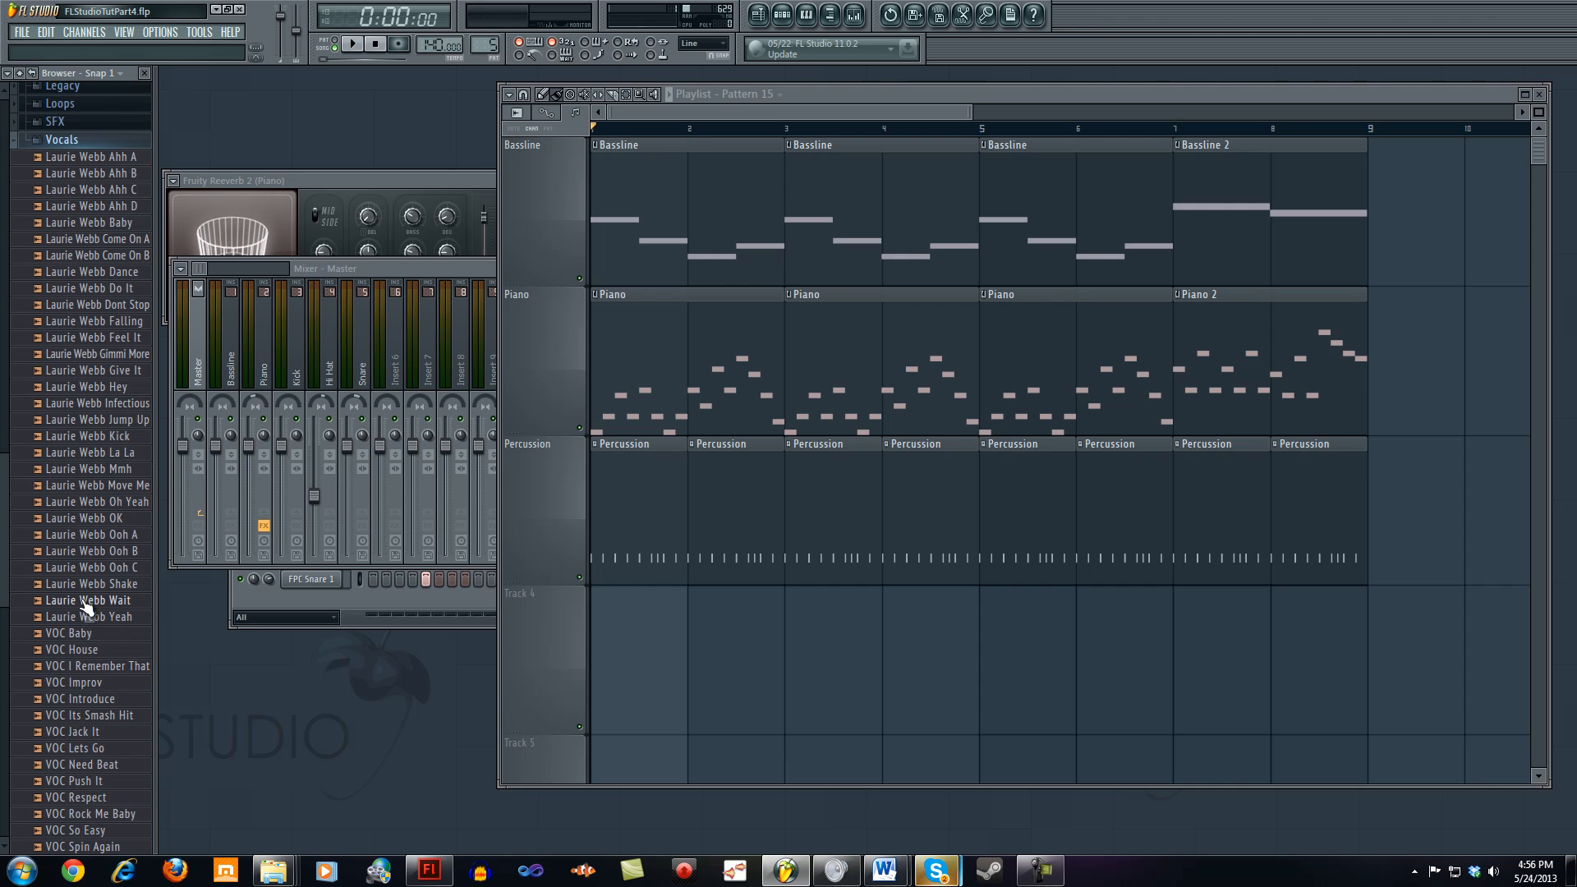
click(140, 388)
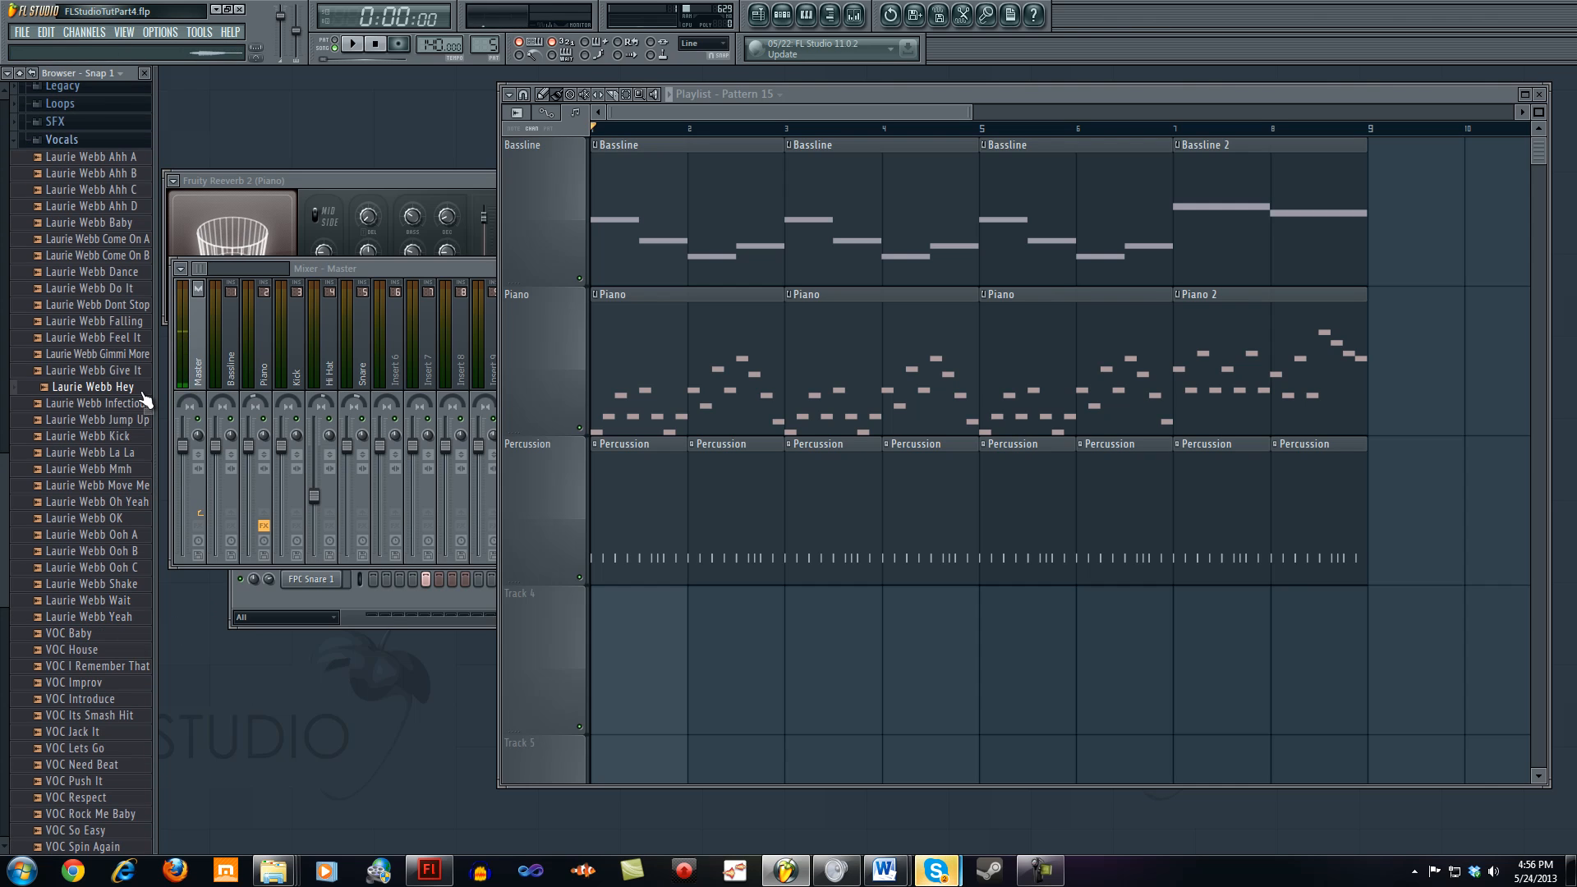
key(Up)
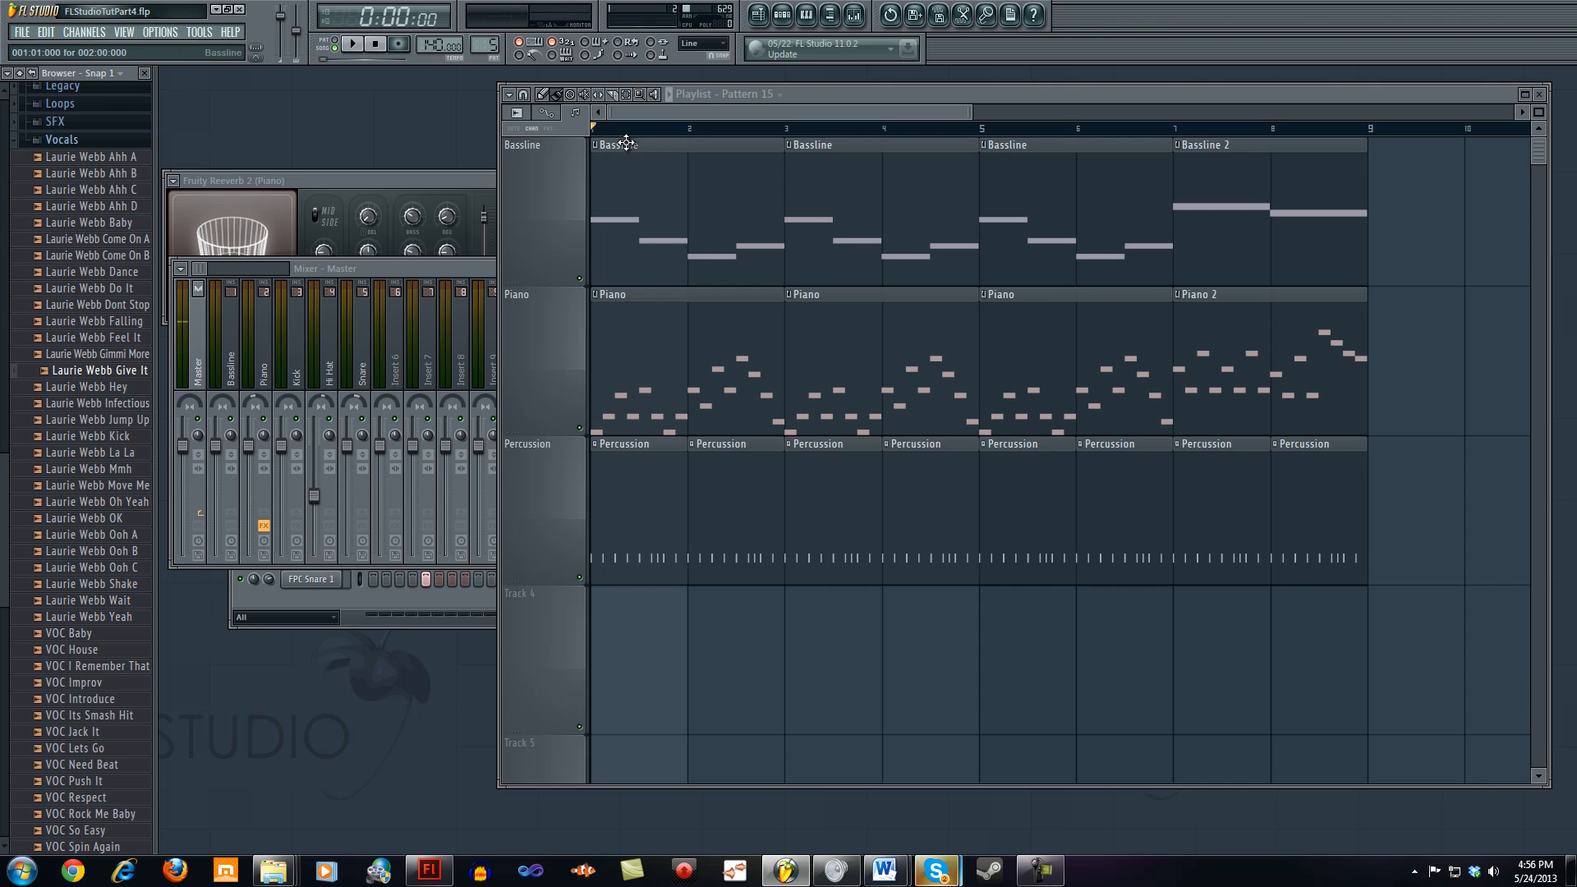
Step: Set the Playlist snap to Beat and place the Laurie Webb Hey sample on Track 4 at the second beat of bar 1
drag(951, 92, 801, 92)
click(377, 97)
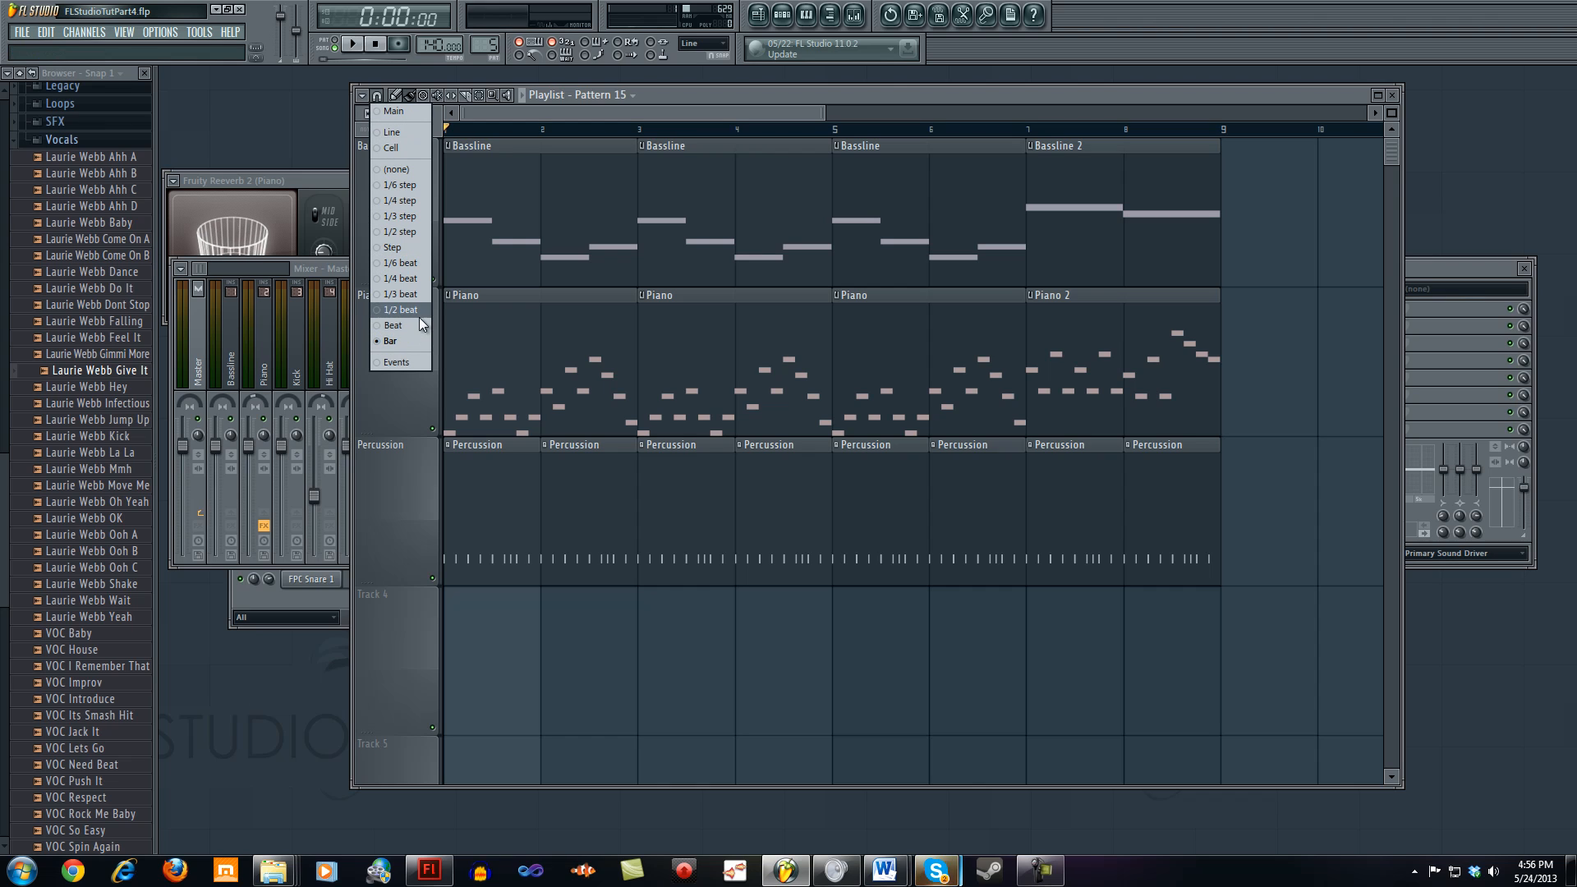
click(400, 328)
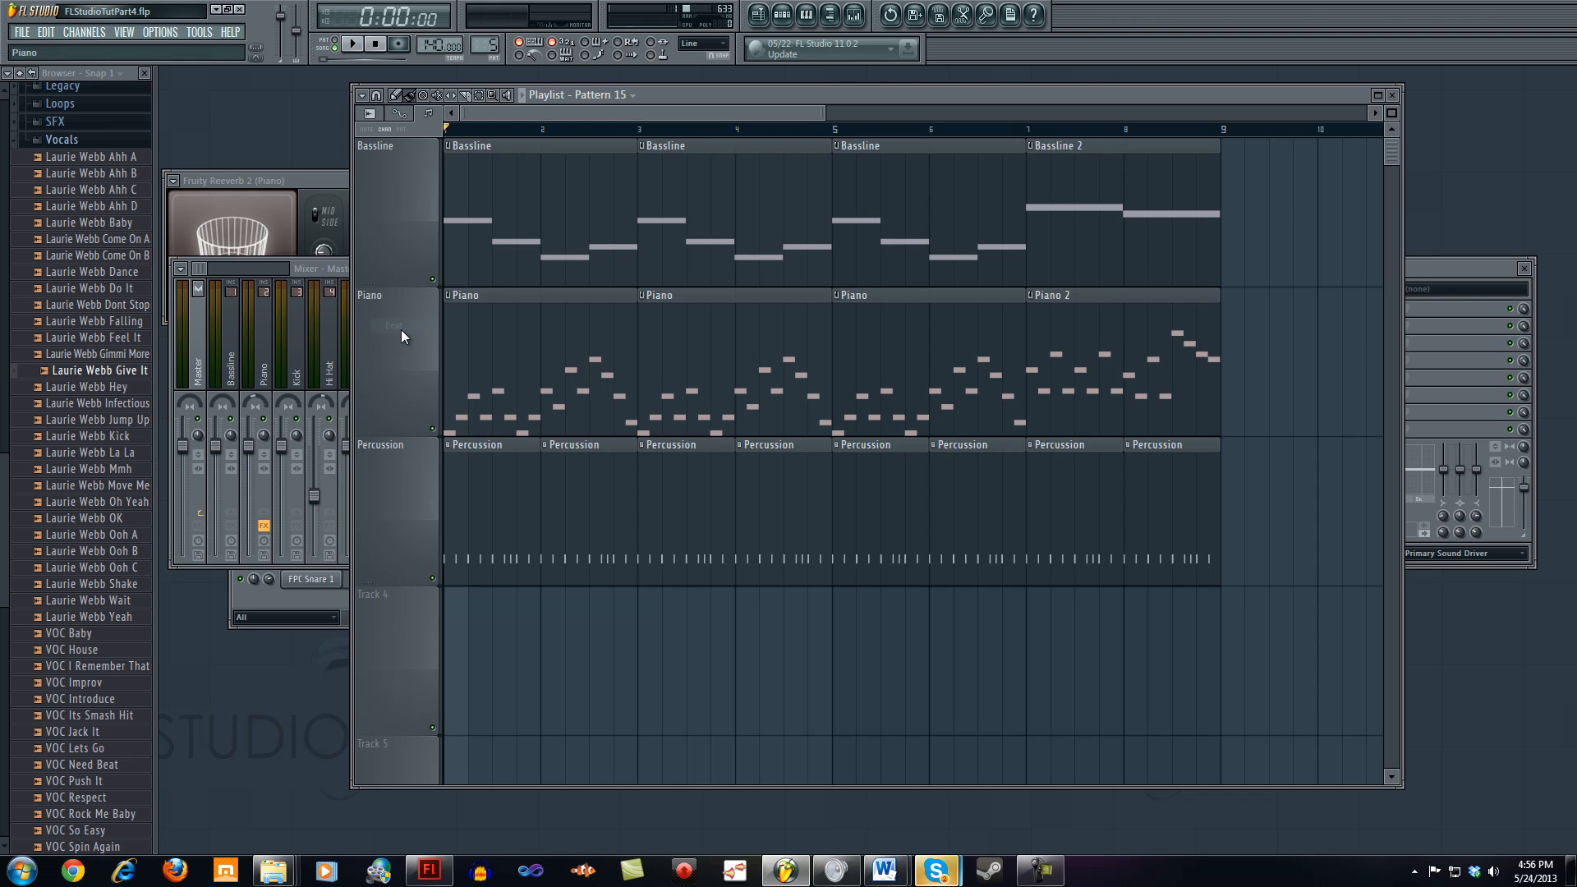
click(102, 388)
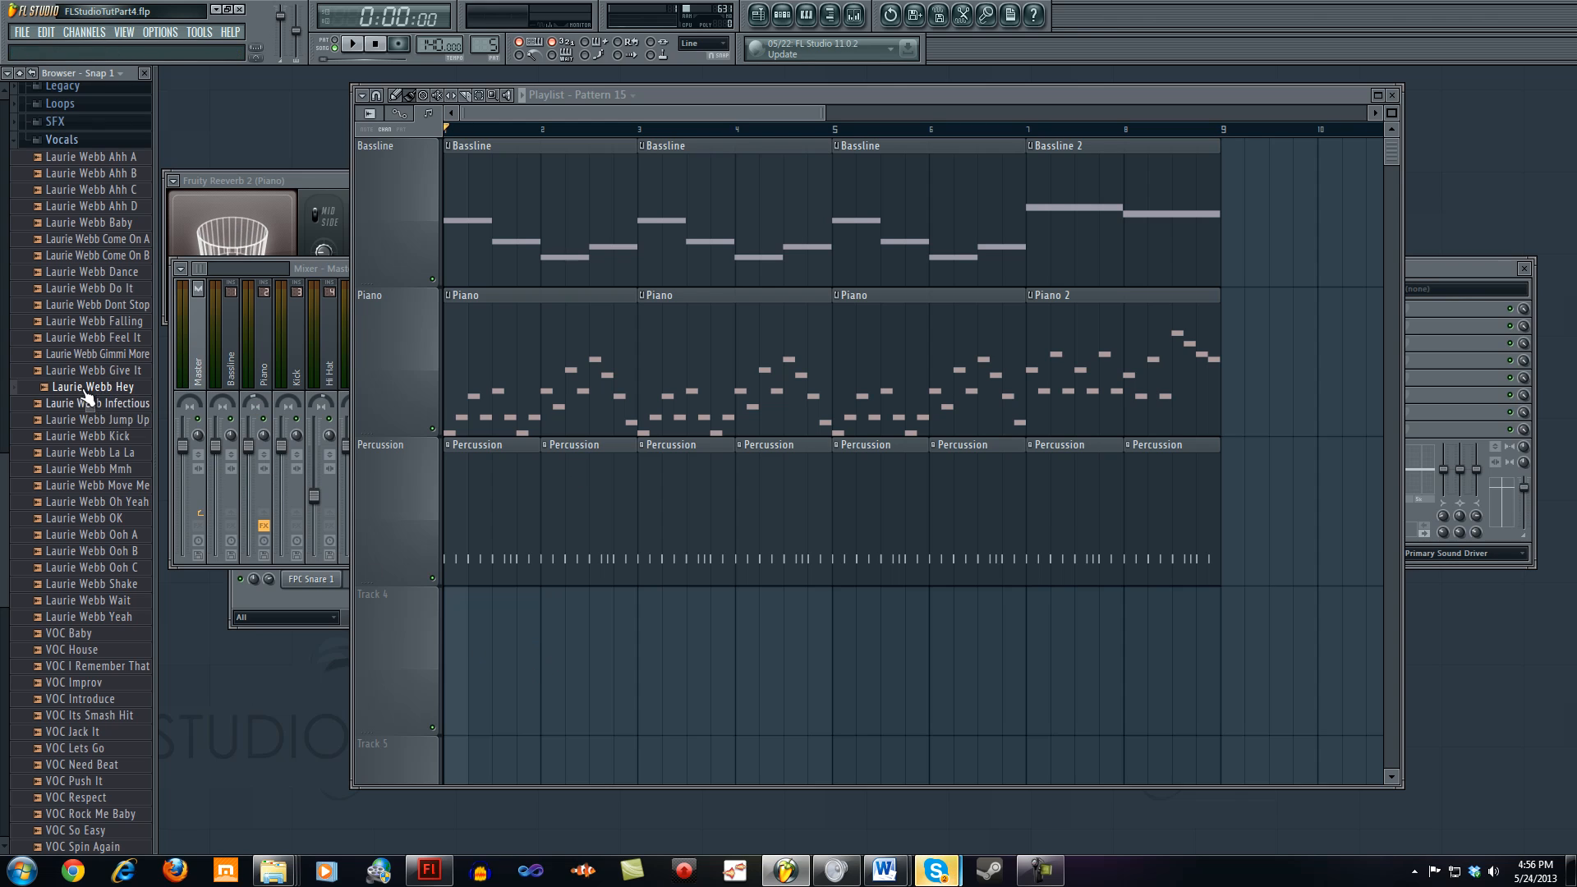
drag(86, 392, 471, 657)
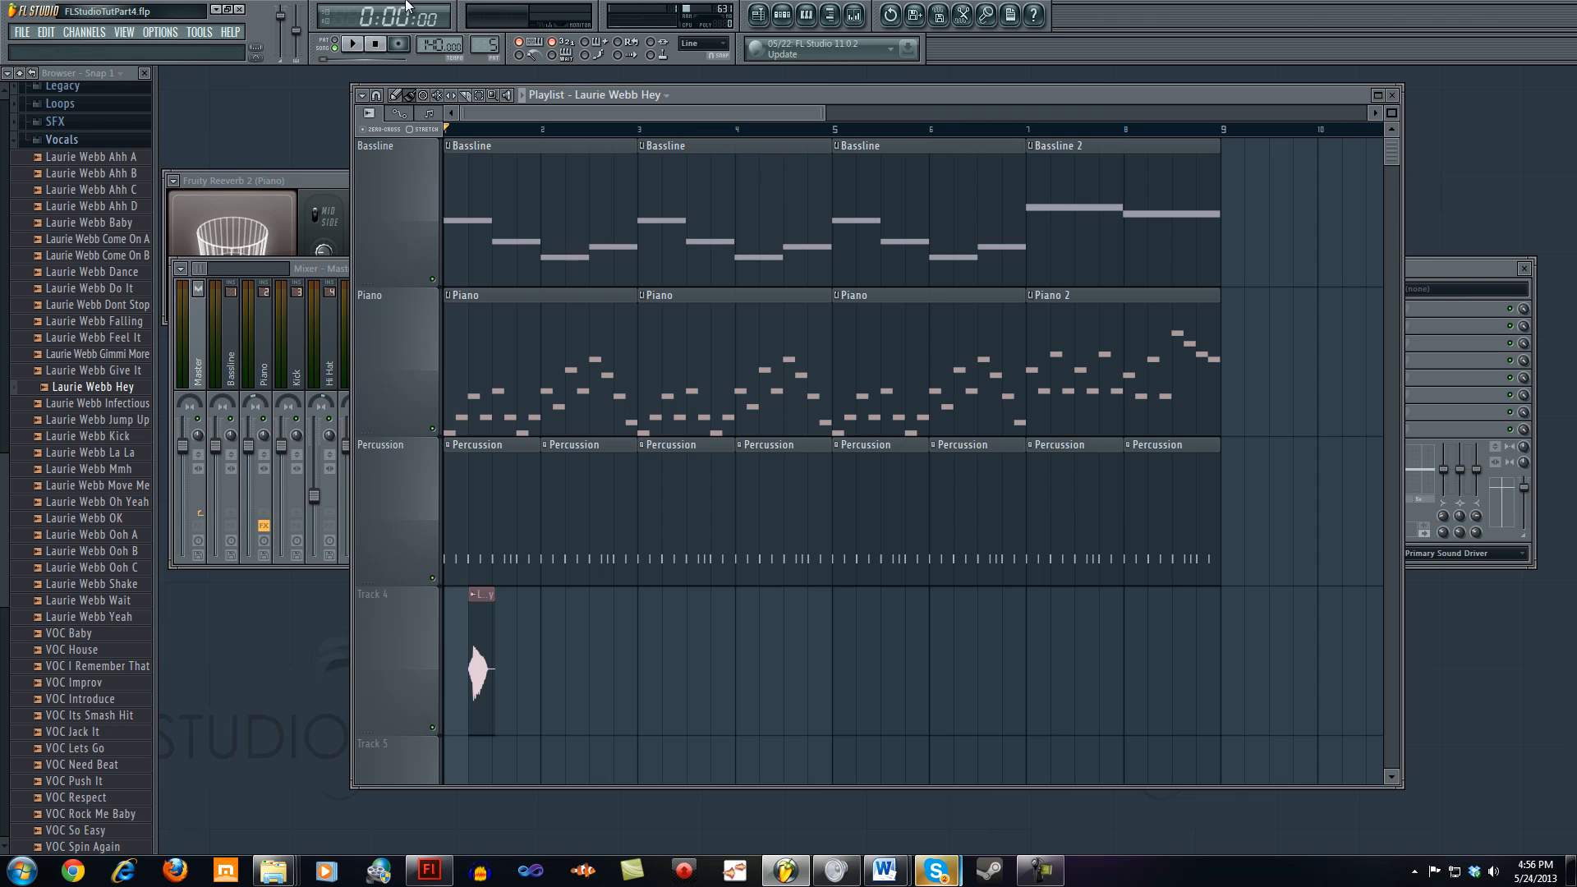
Step: Open the sample settings page of the Laurie Webb Hey audio clip channel, keeping the windows clear of each other
click(782, 14)
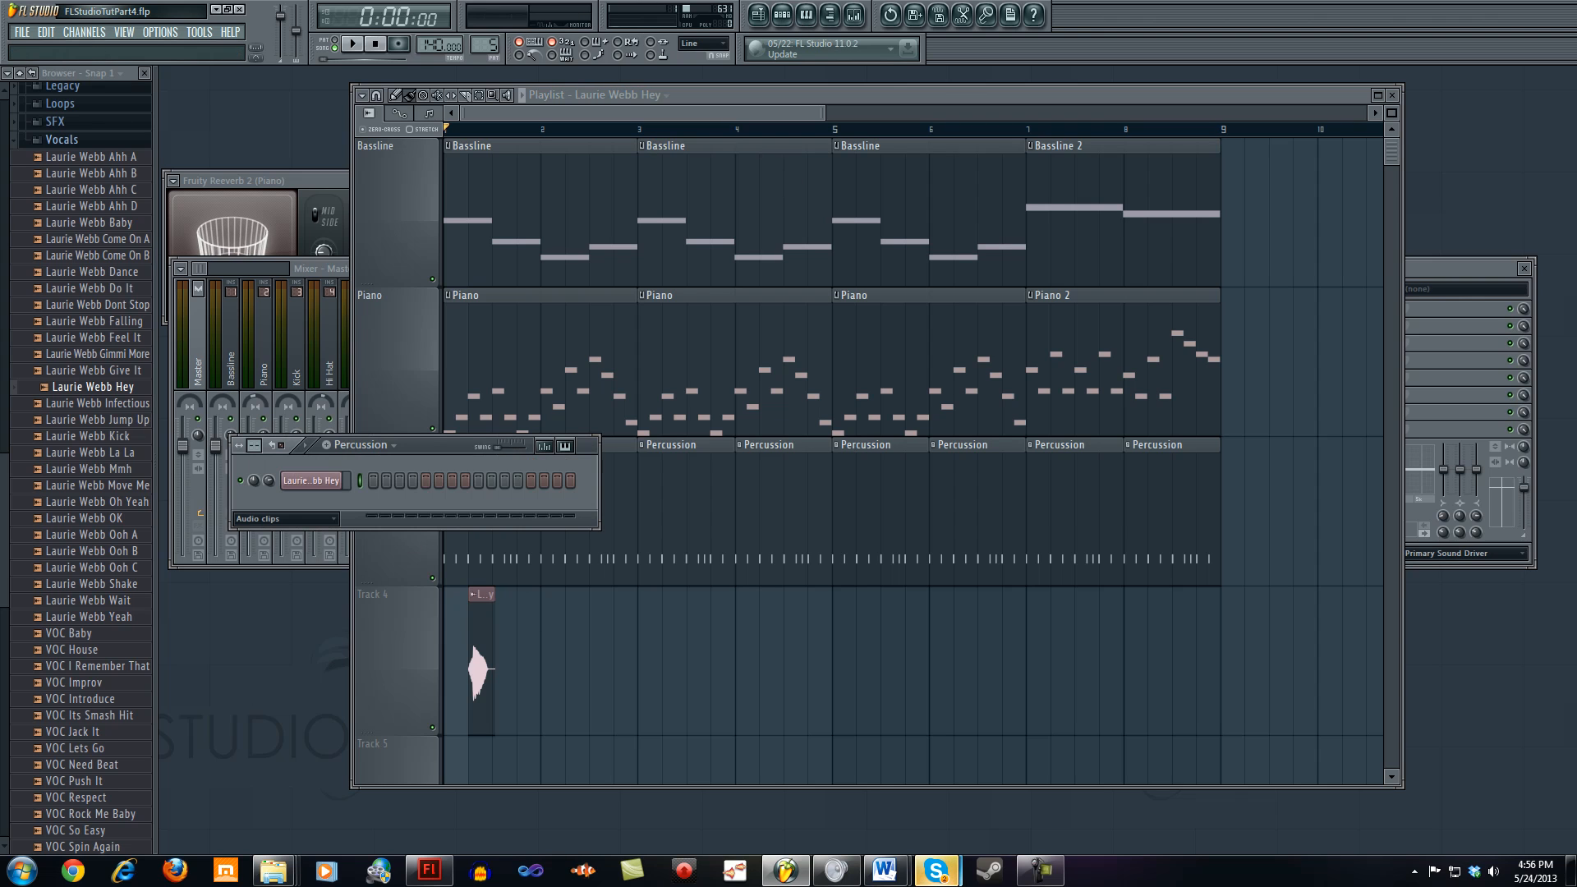
drag(445, 446, 401, 634)
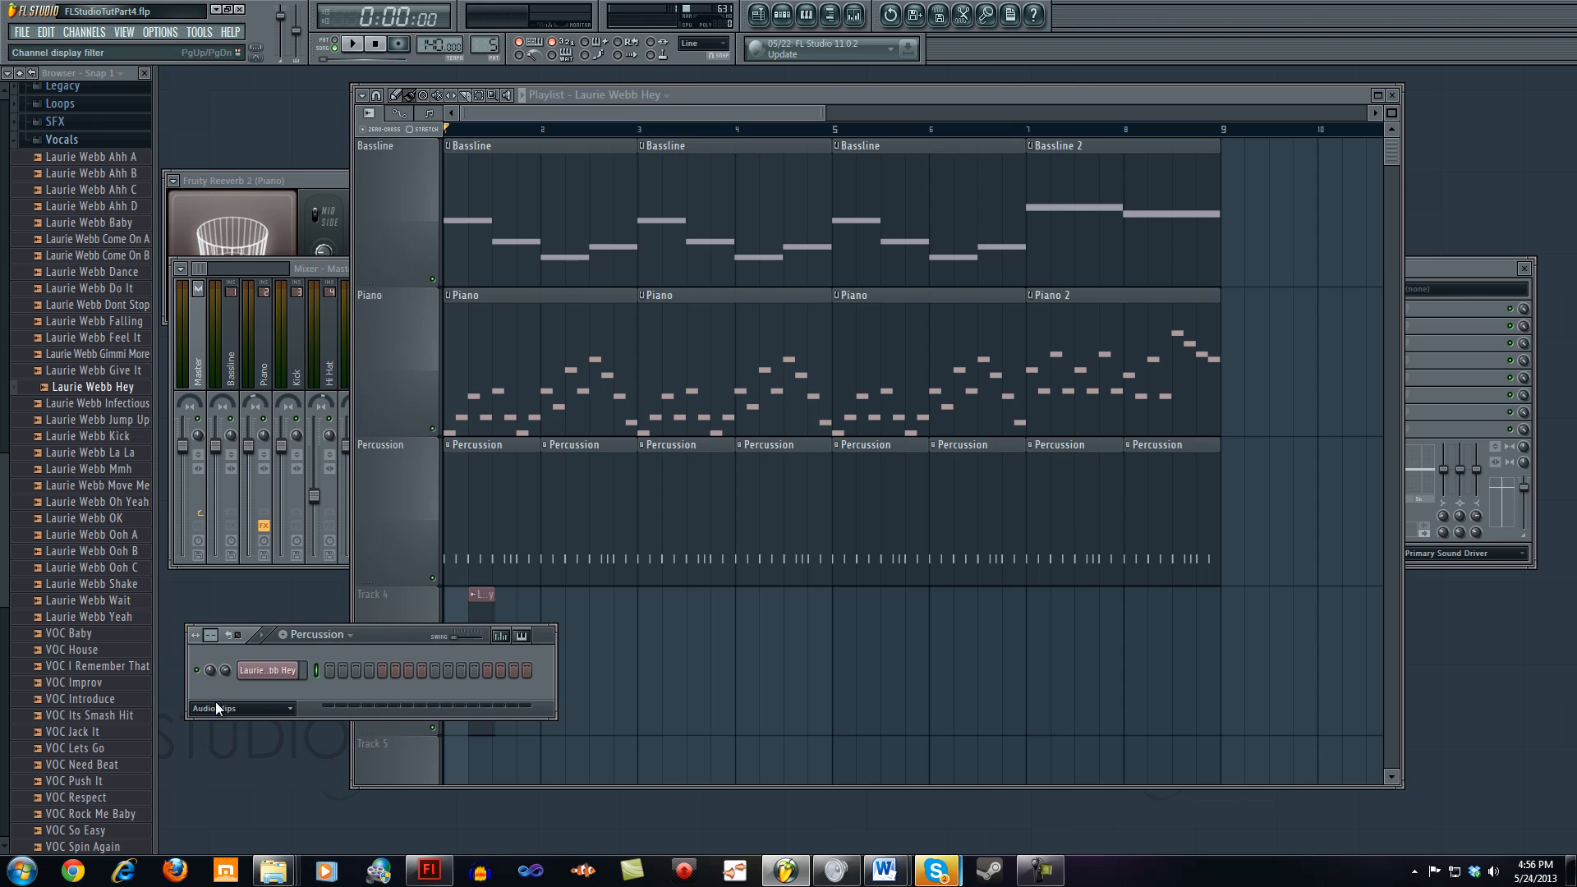
click(293, 671)
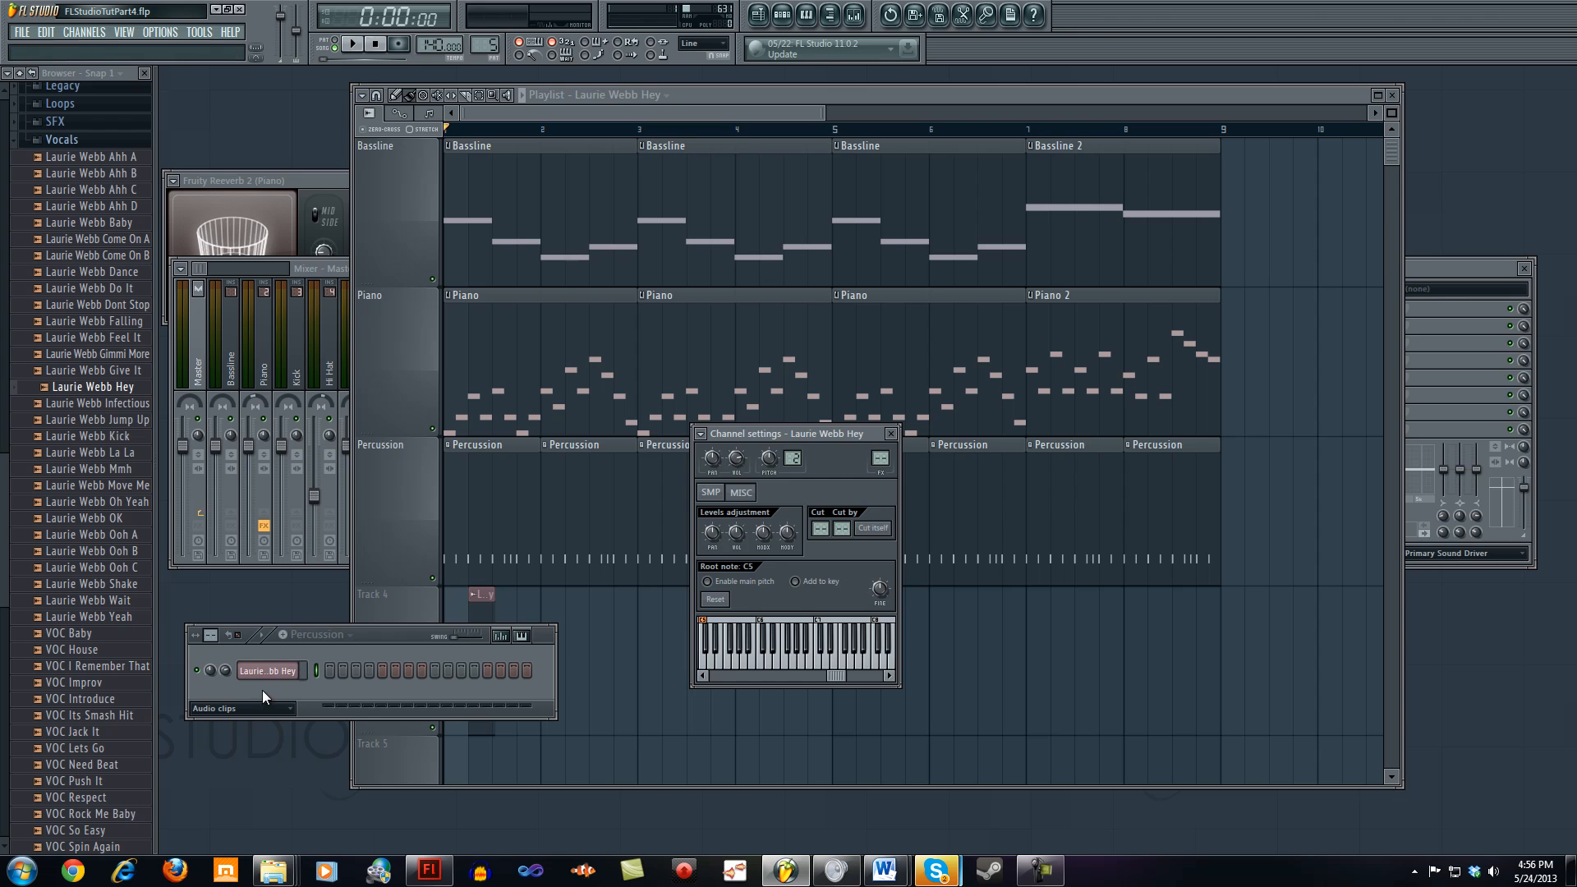
click(711, 492)
drag(785, 435, 631, 215)
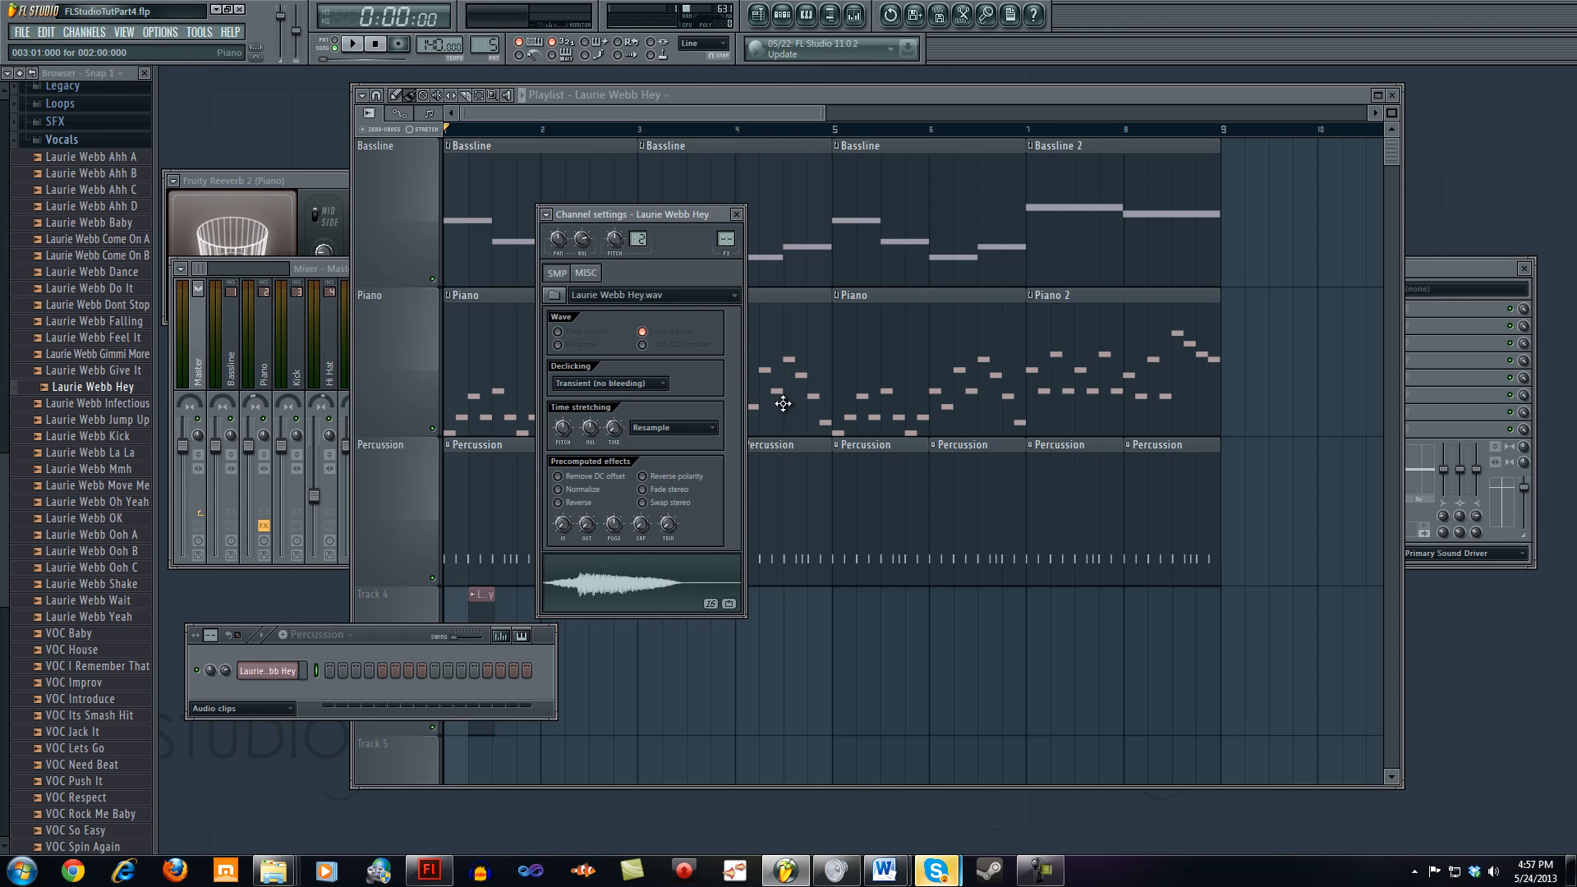
Step: Try the Reverse polarity and Normalize precomputed effects on the Laurie Webb Hey sample, switching each back off
click(643, 477)
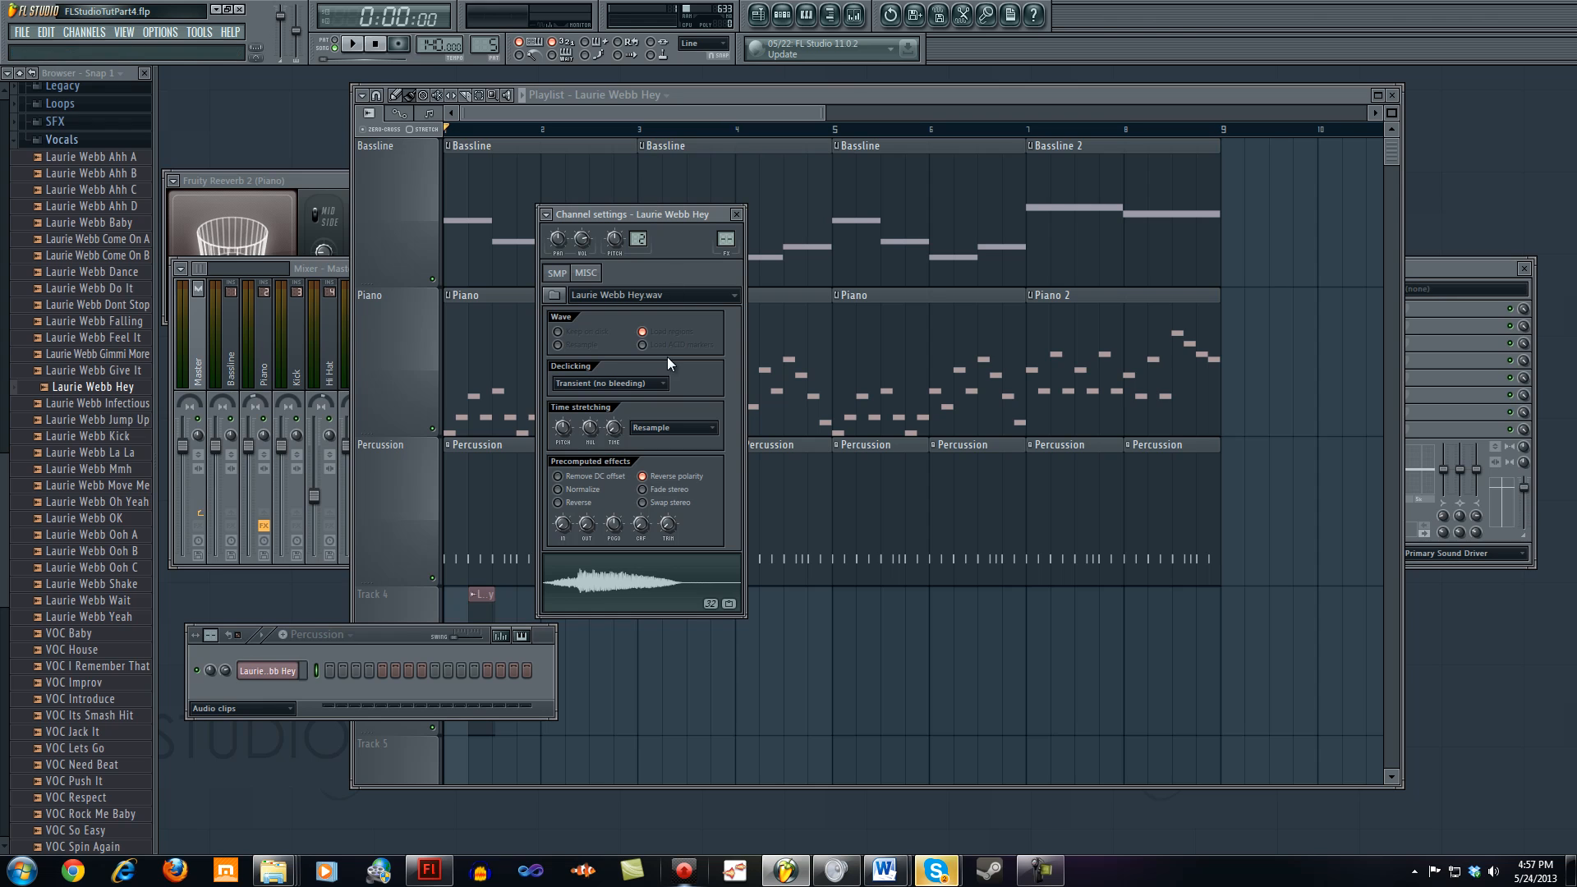
click(675, 477)
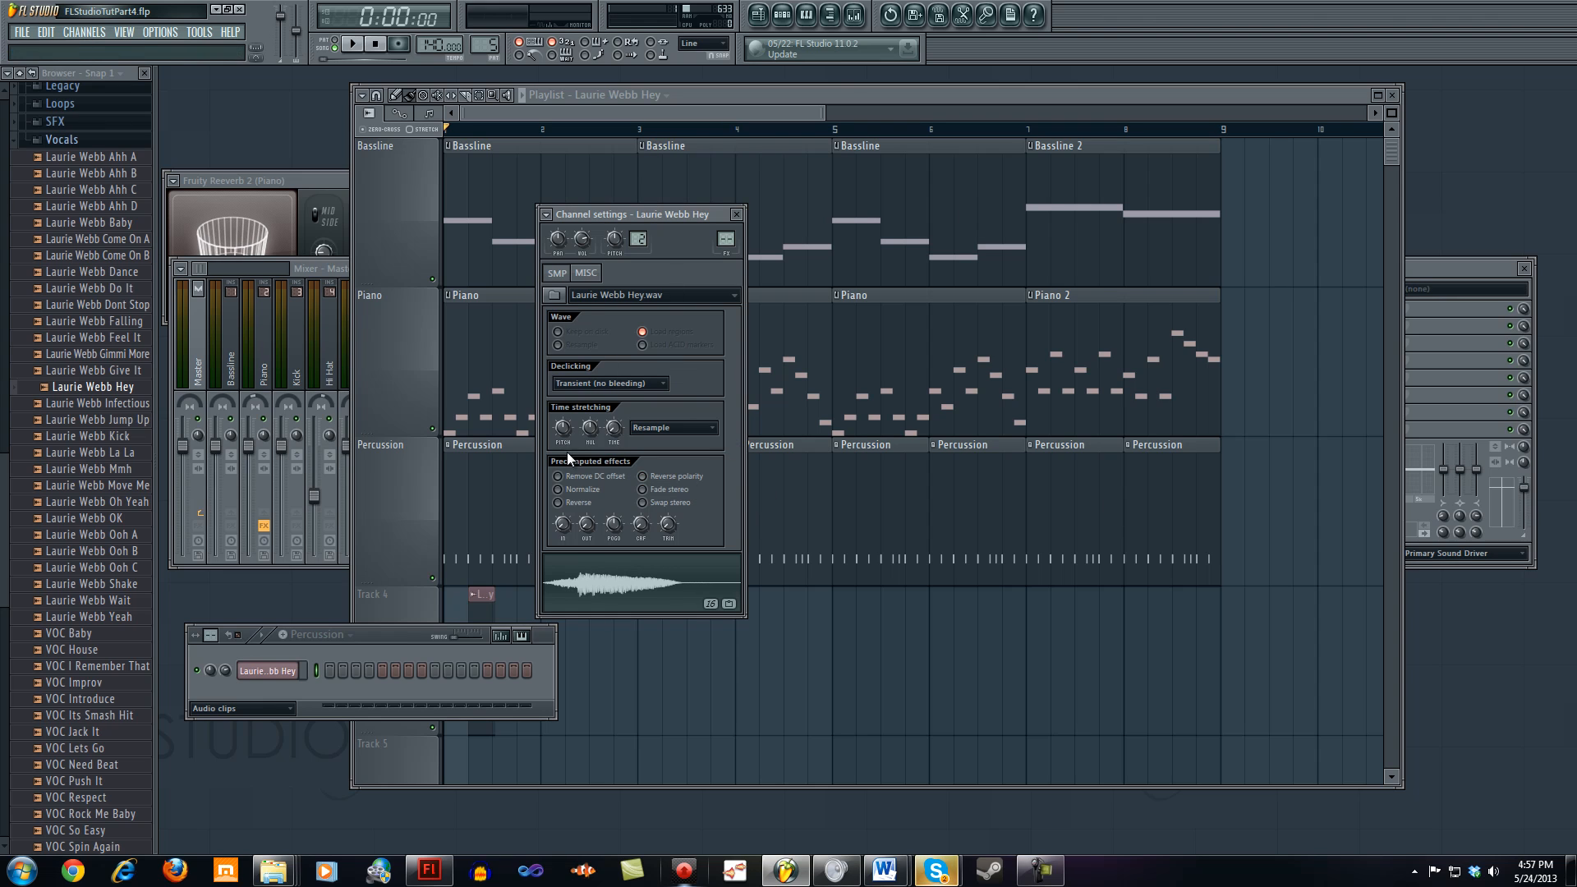
click(559, 477)
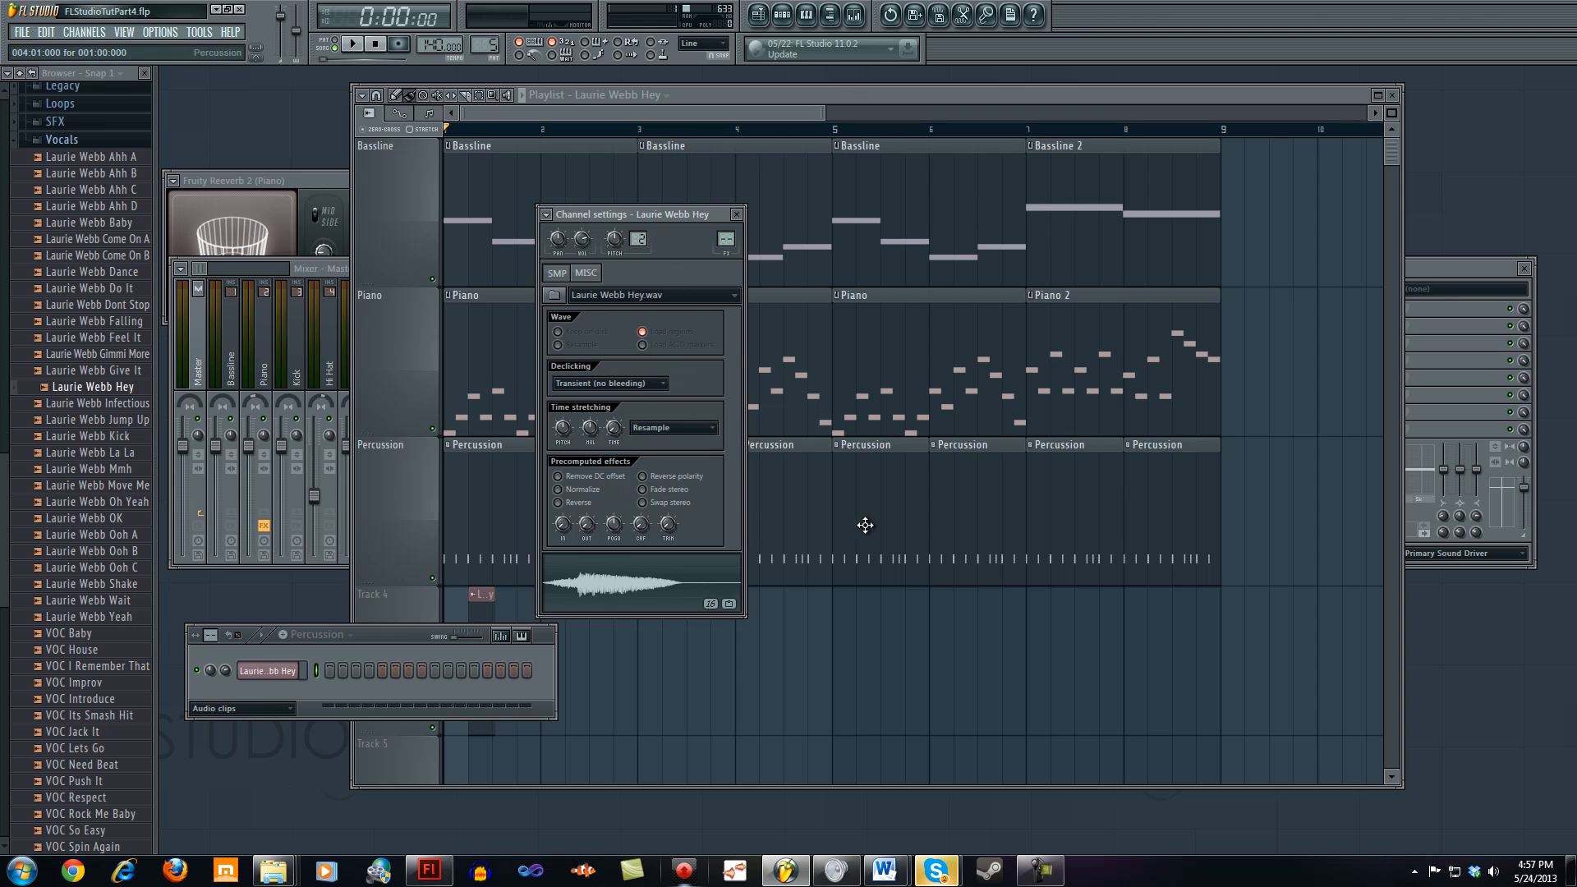
click(590, 493)
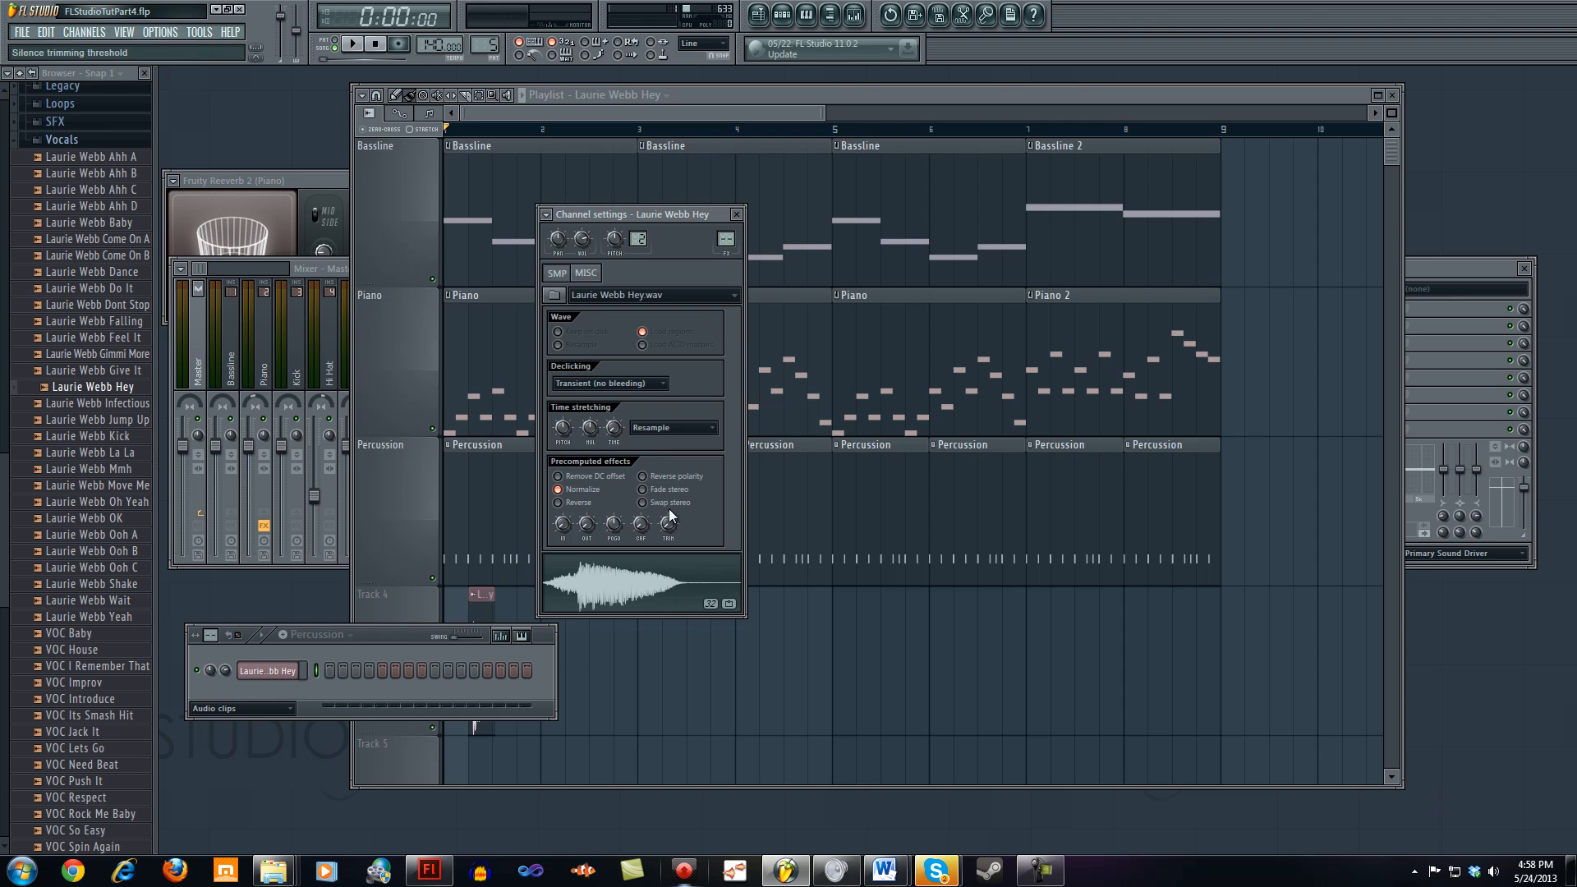
click(595, 493)
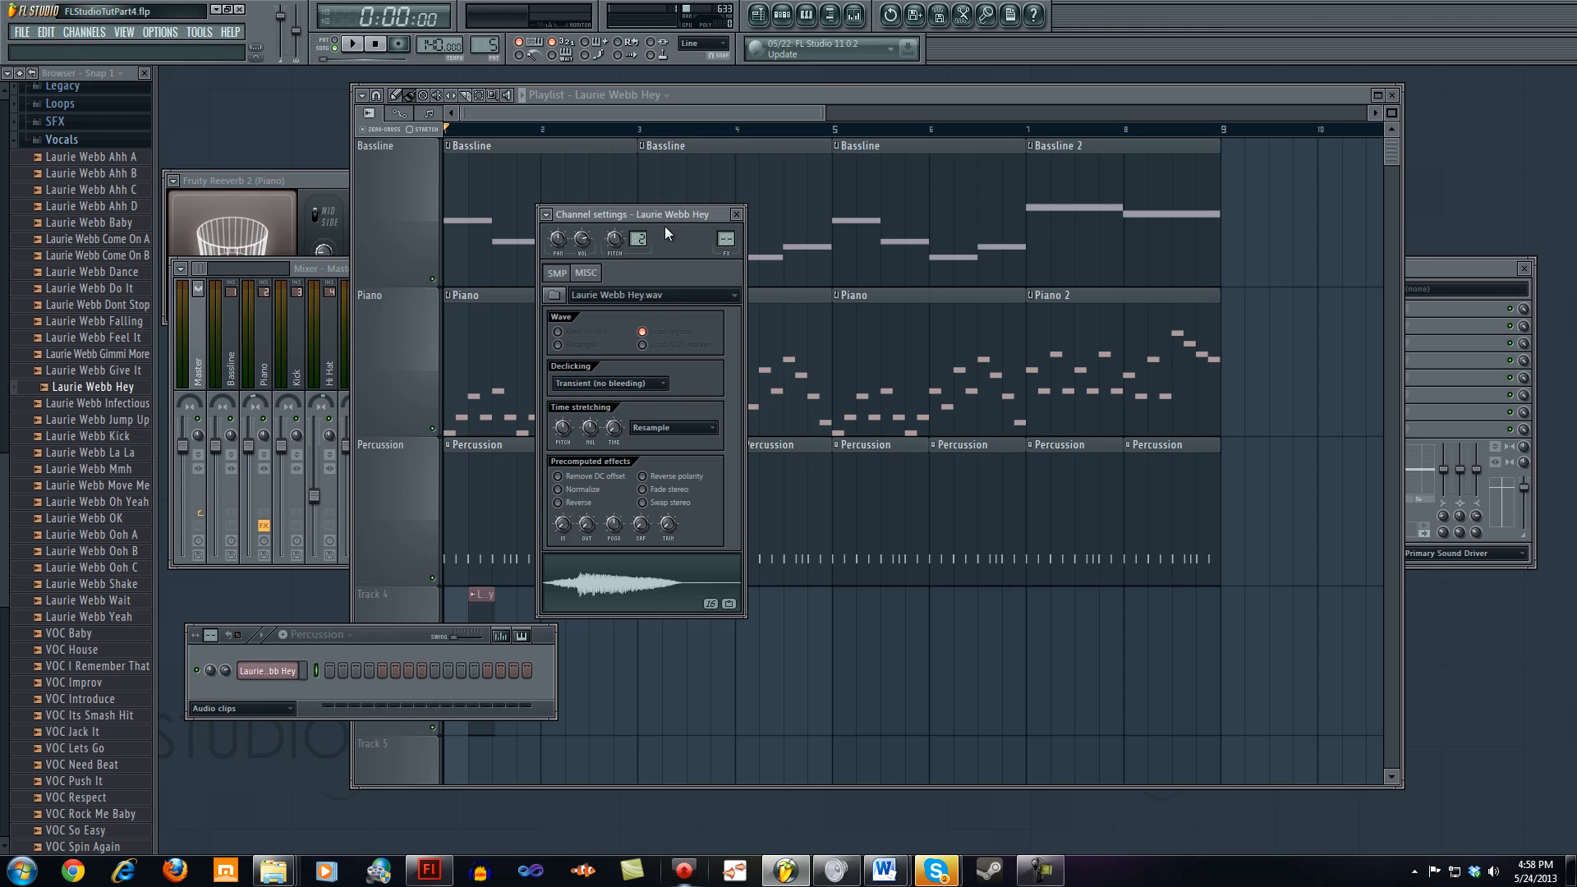
Step: Try the Fade stereo and Reverse precomputed effects on the Laurie Webb Hey sample, switching each back off
drag(667, 215, 648, 199)
click(659, 474)
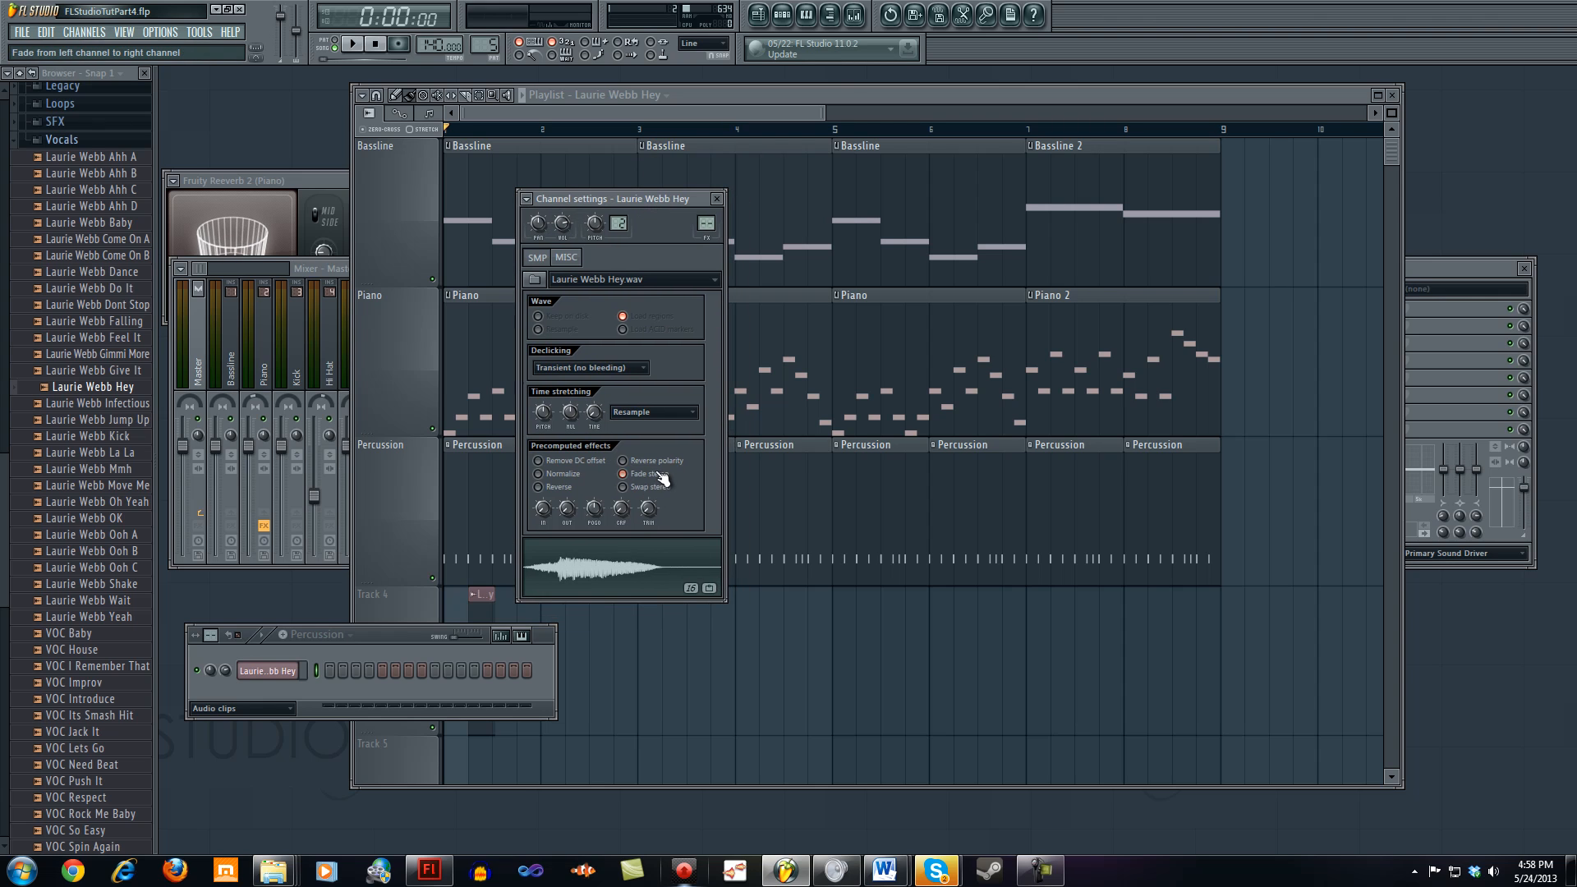
click(660, 477)
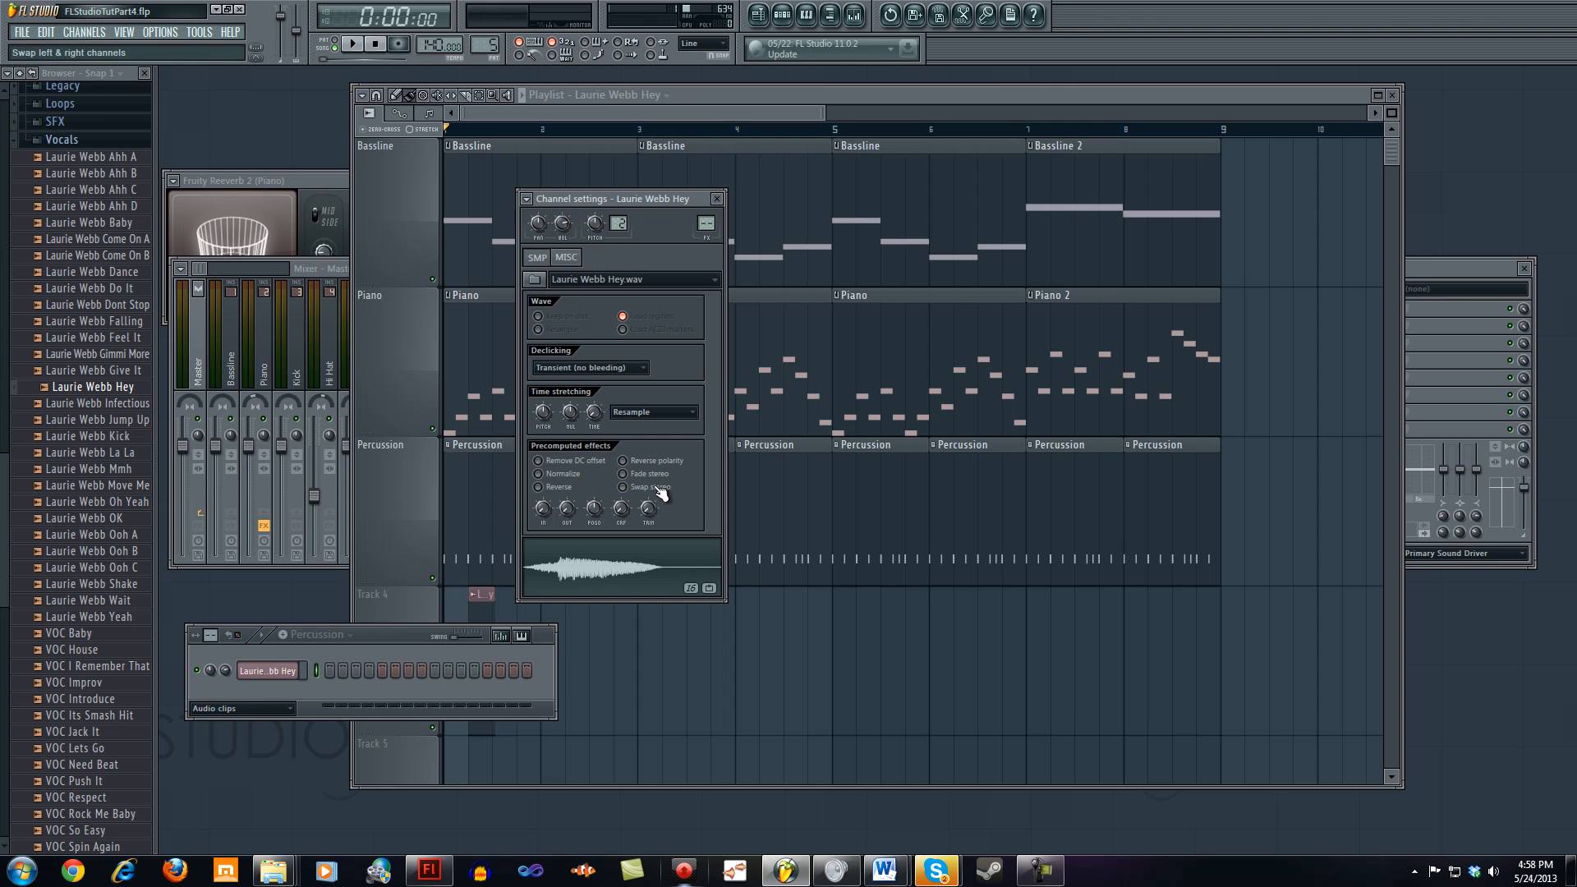
click(580, 494)
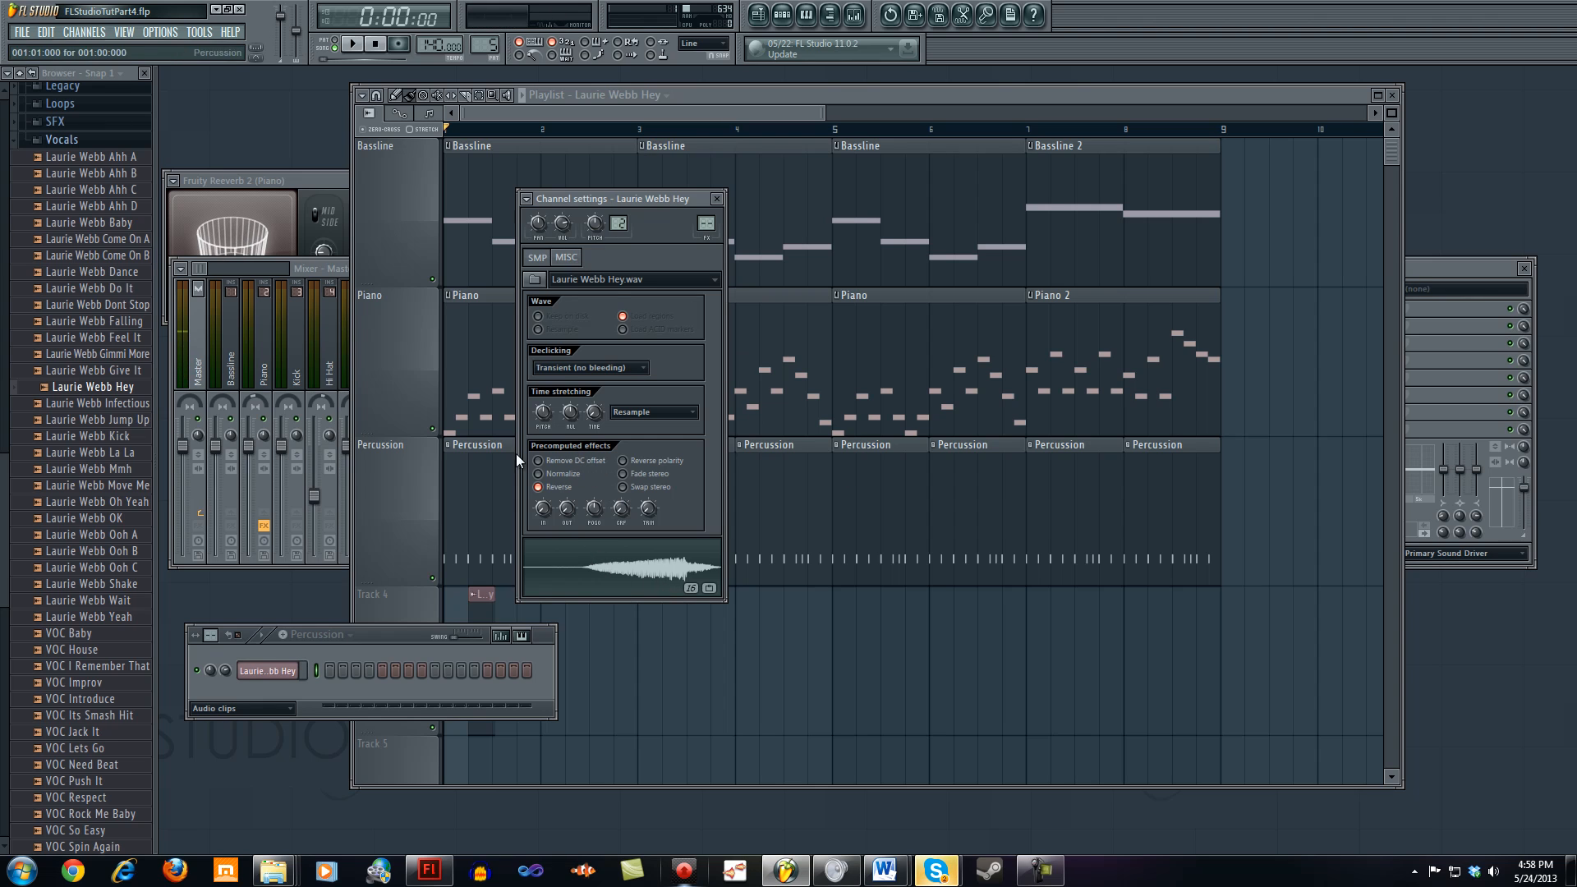
click(557, 489)
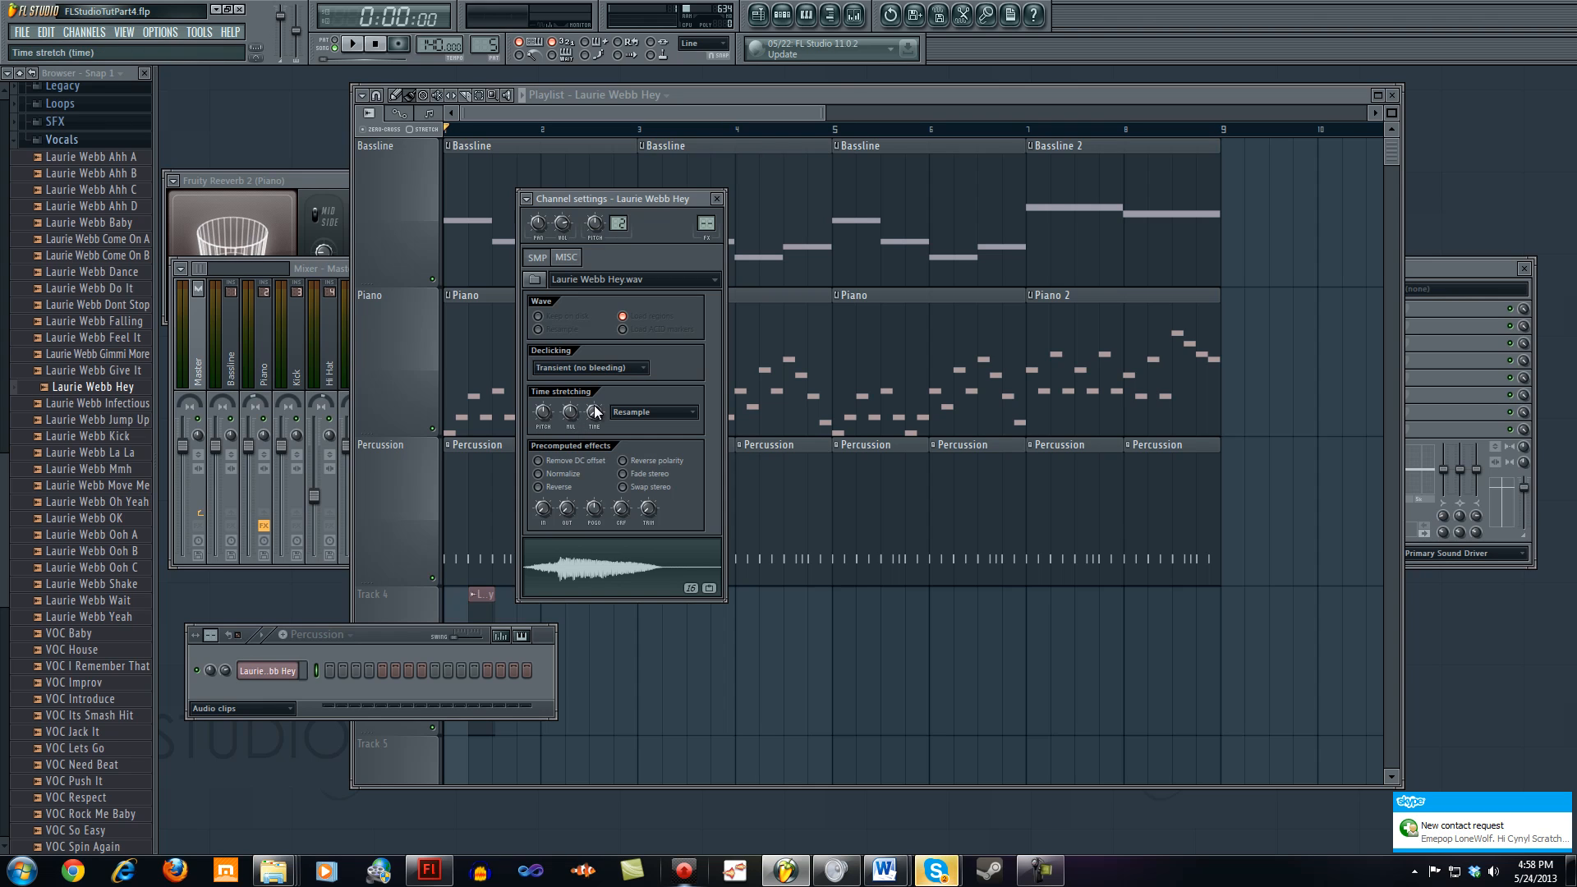
Step: Try the time-stretching time, multiplier and pitch controls on the Laurie Webb Hey sample, resetting each one
drag(593, 417, 593, 312)
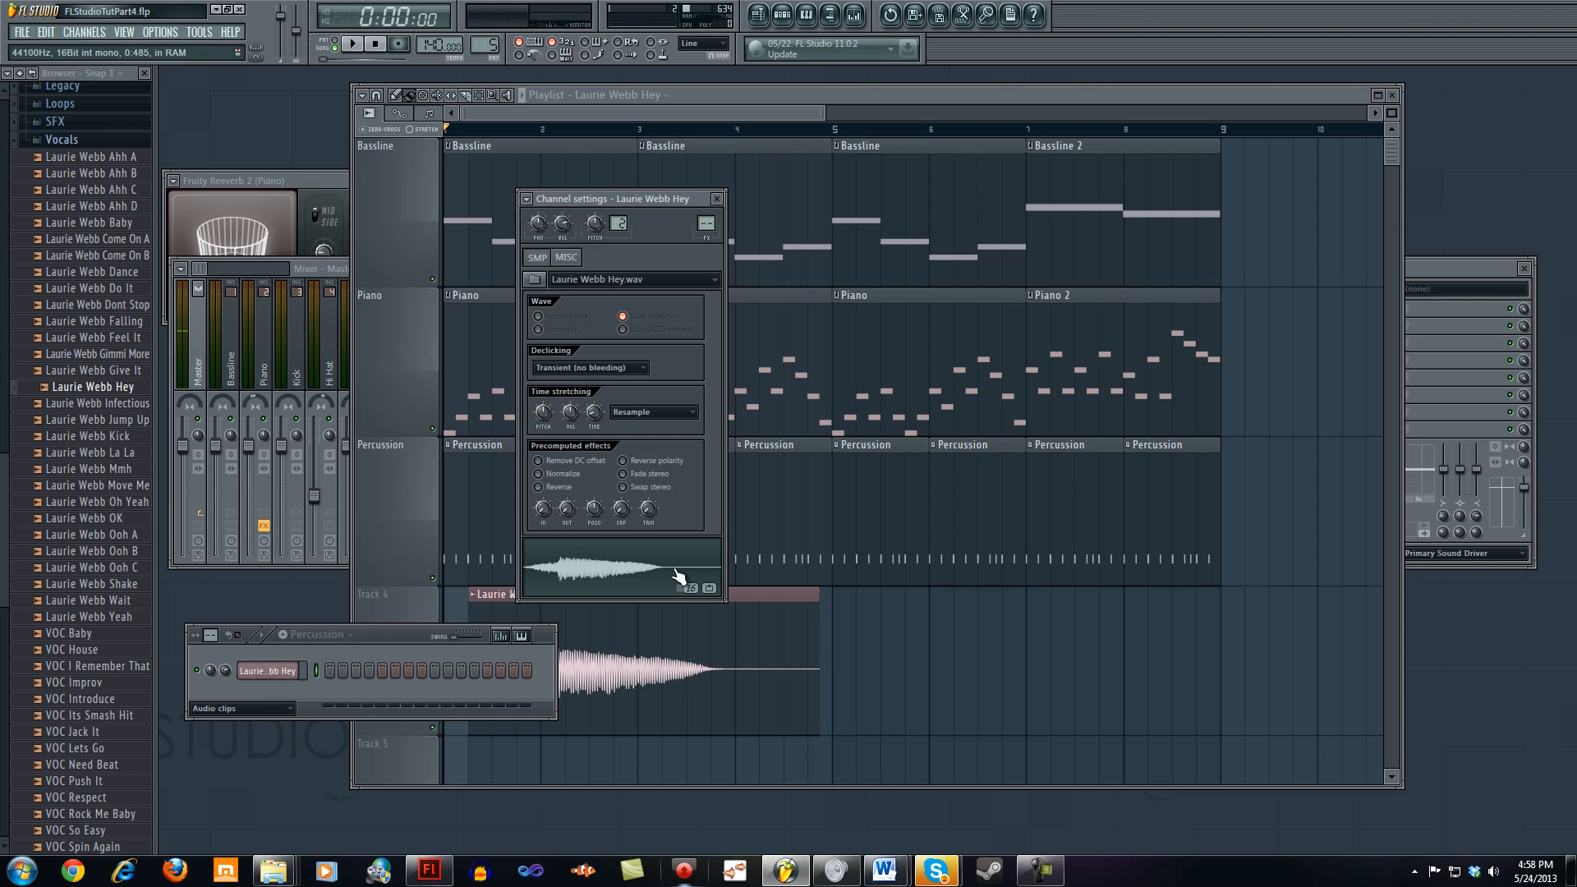
drag(598, 409, 790, 553)
drag(568, 413, 591, 531)
click(584, 552)
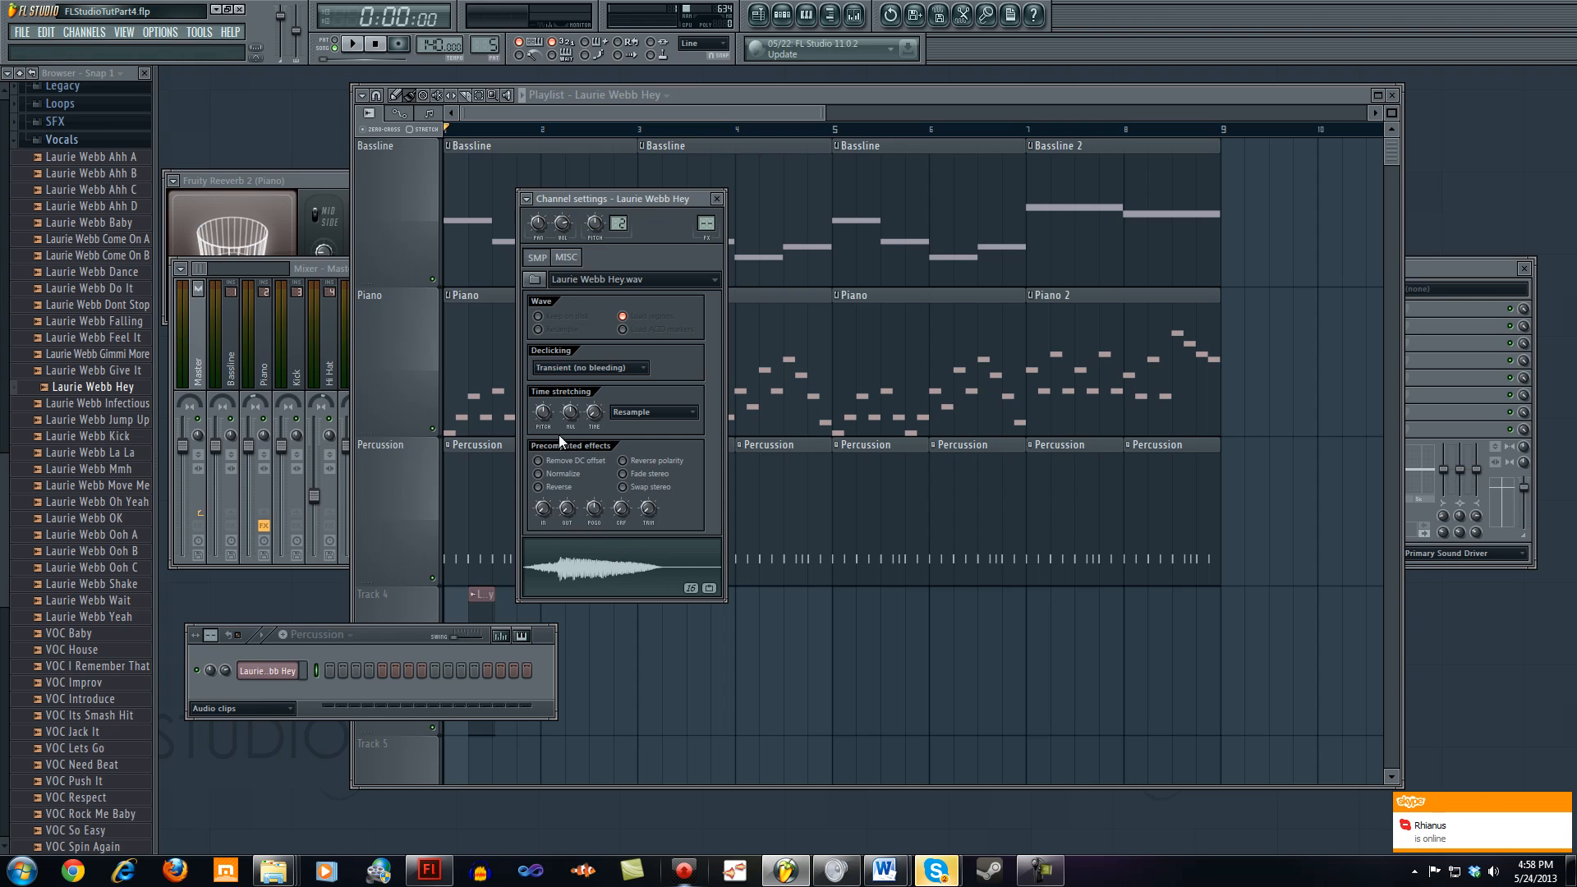
drag(540, 406, 540, 413)
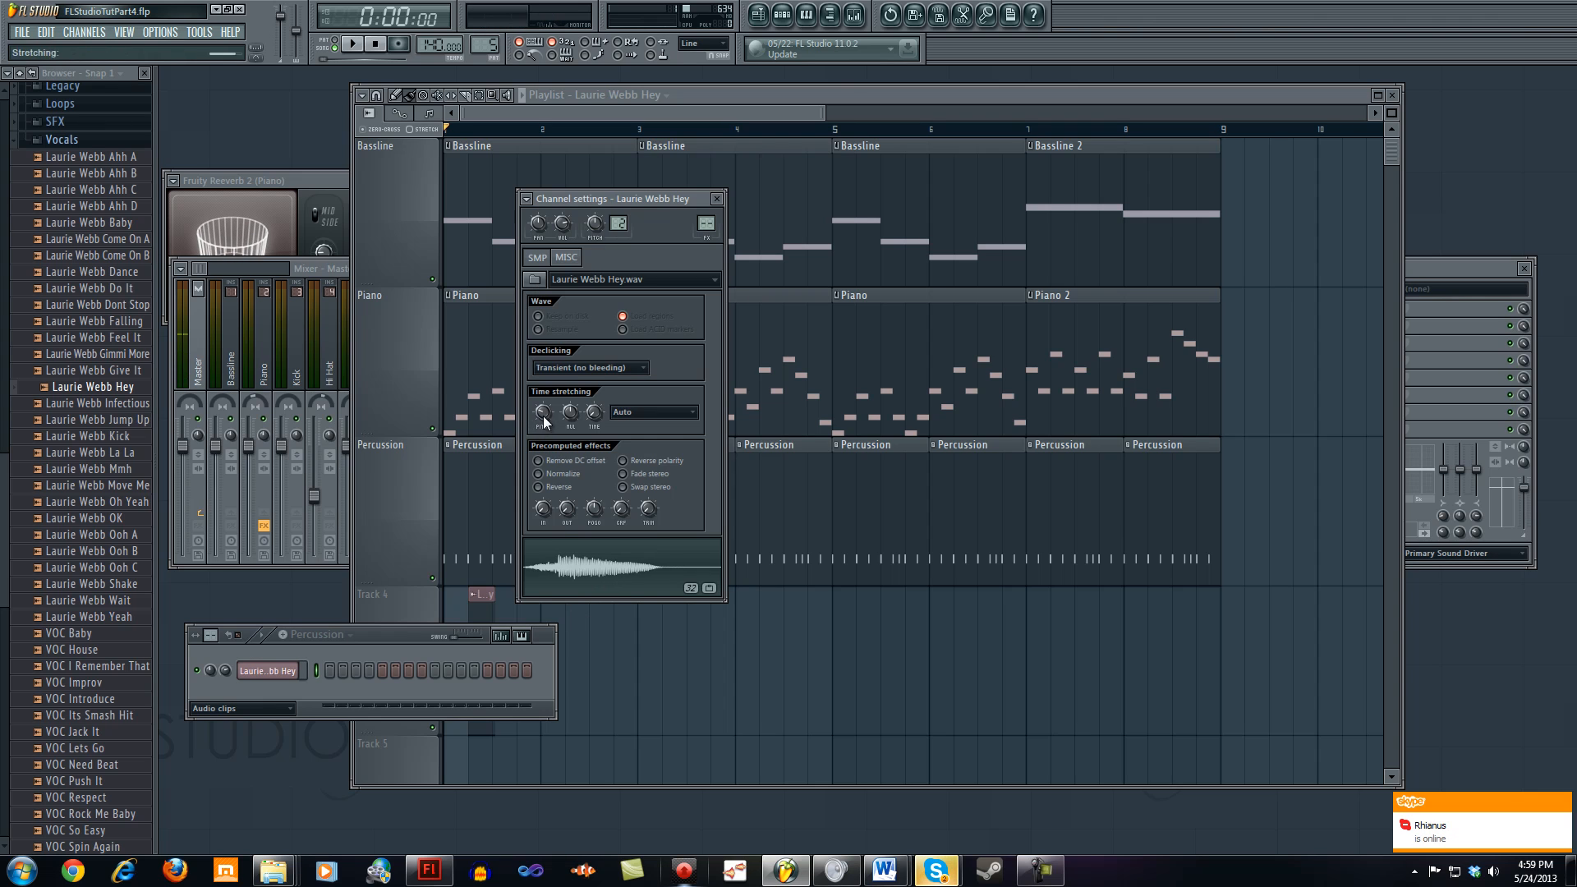
drag(547, 409, 539, 273)
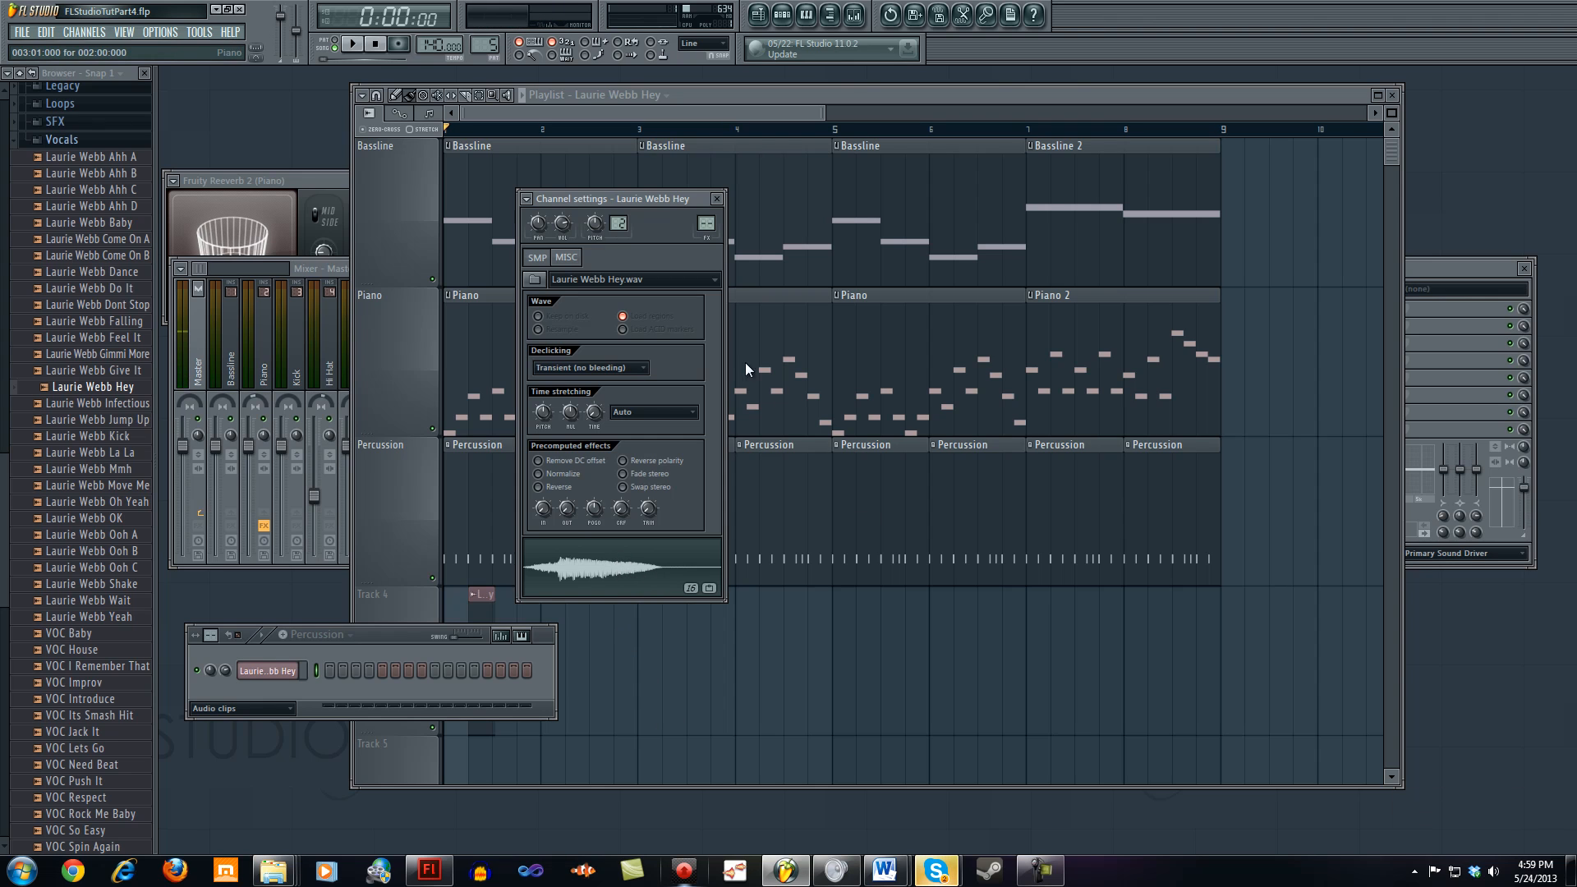
Step: Try the Pro transient stretching method with the clip lengthened to two bars, and return the method to Resample
click(686, 411)
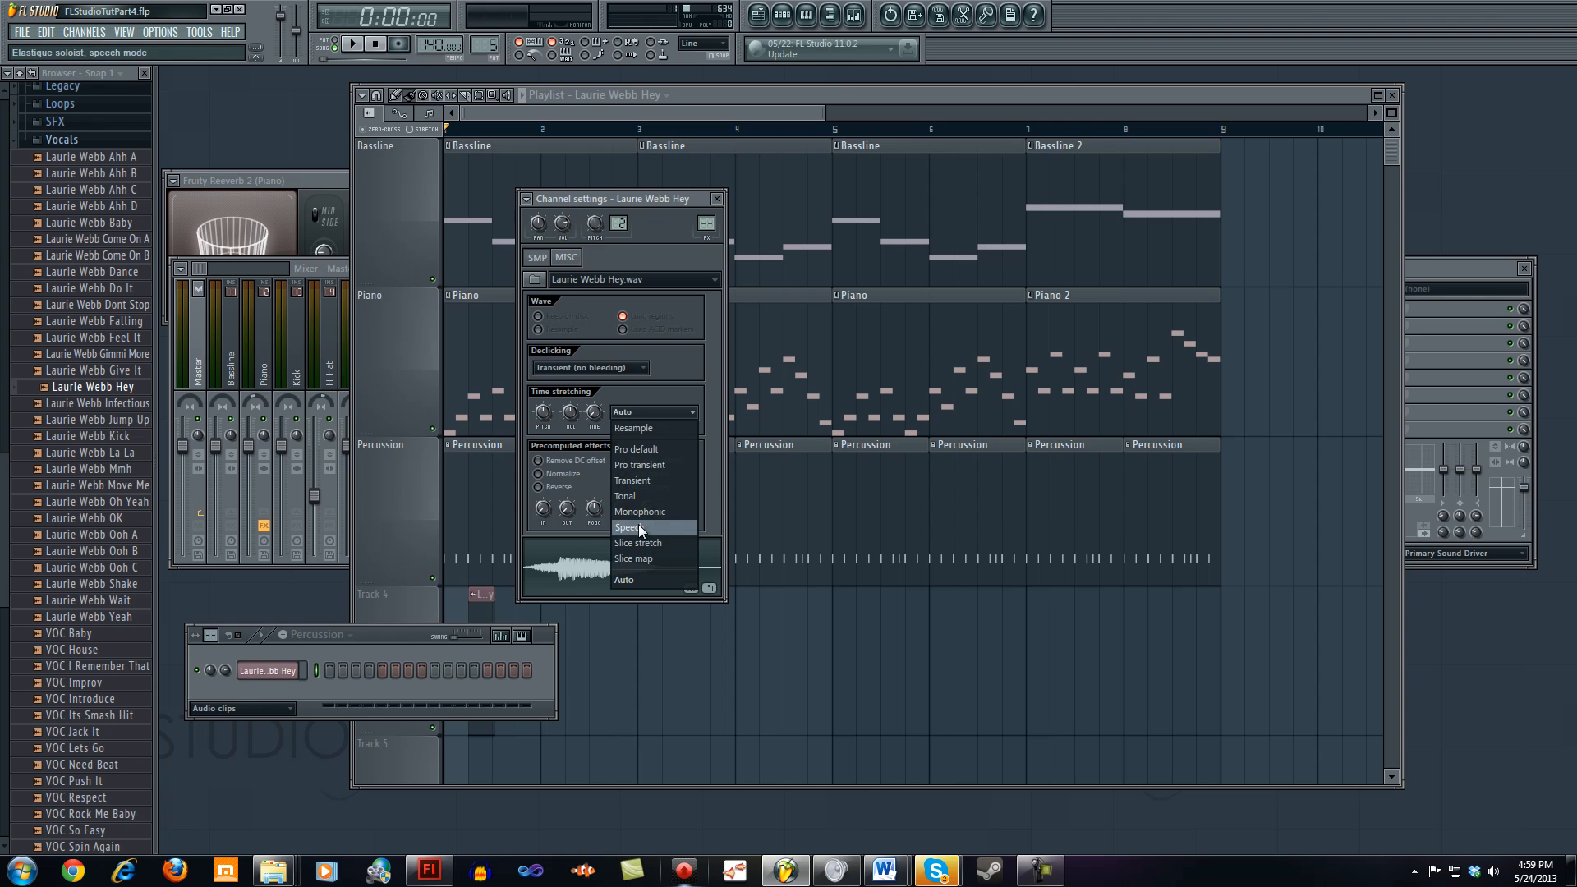
click(663, 466)
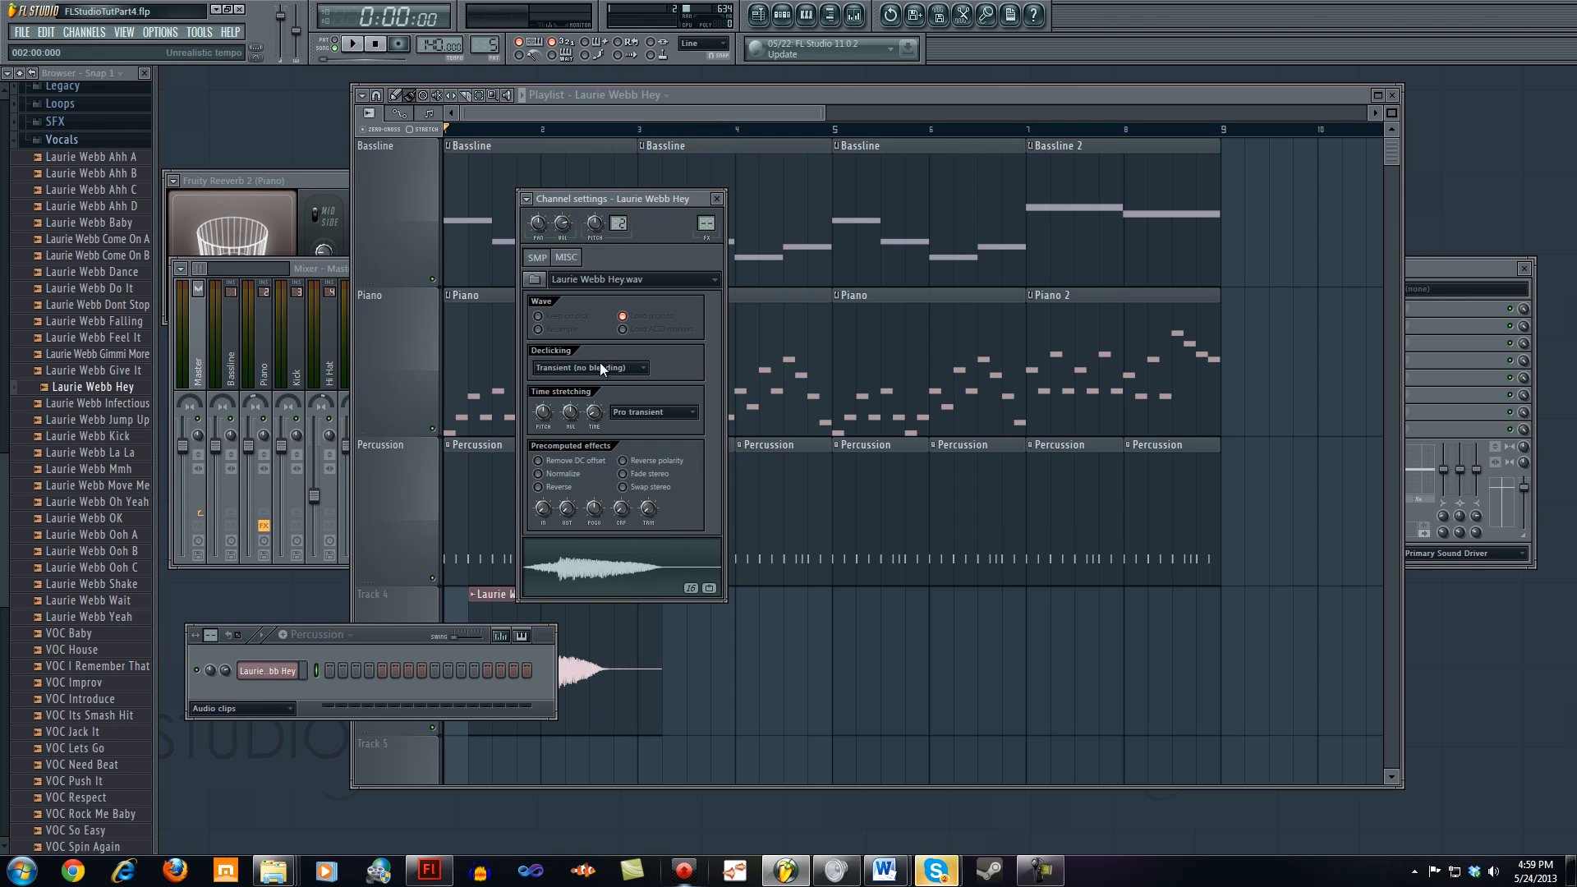
click(626, 569)
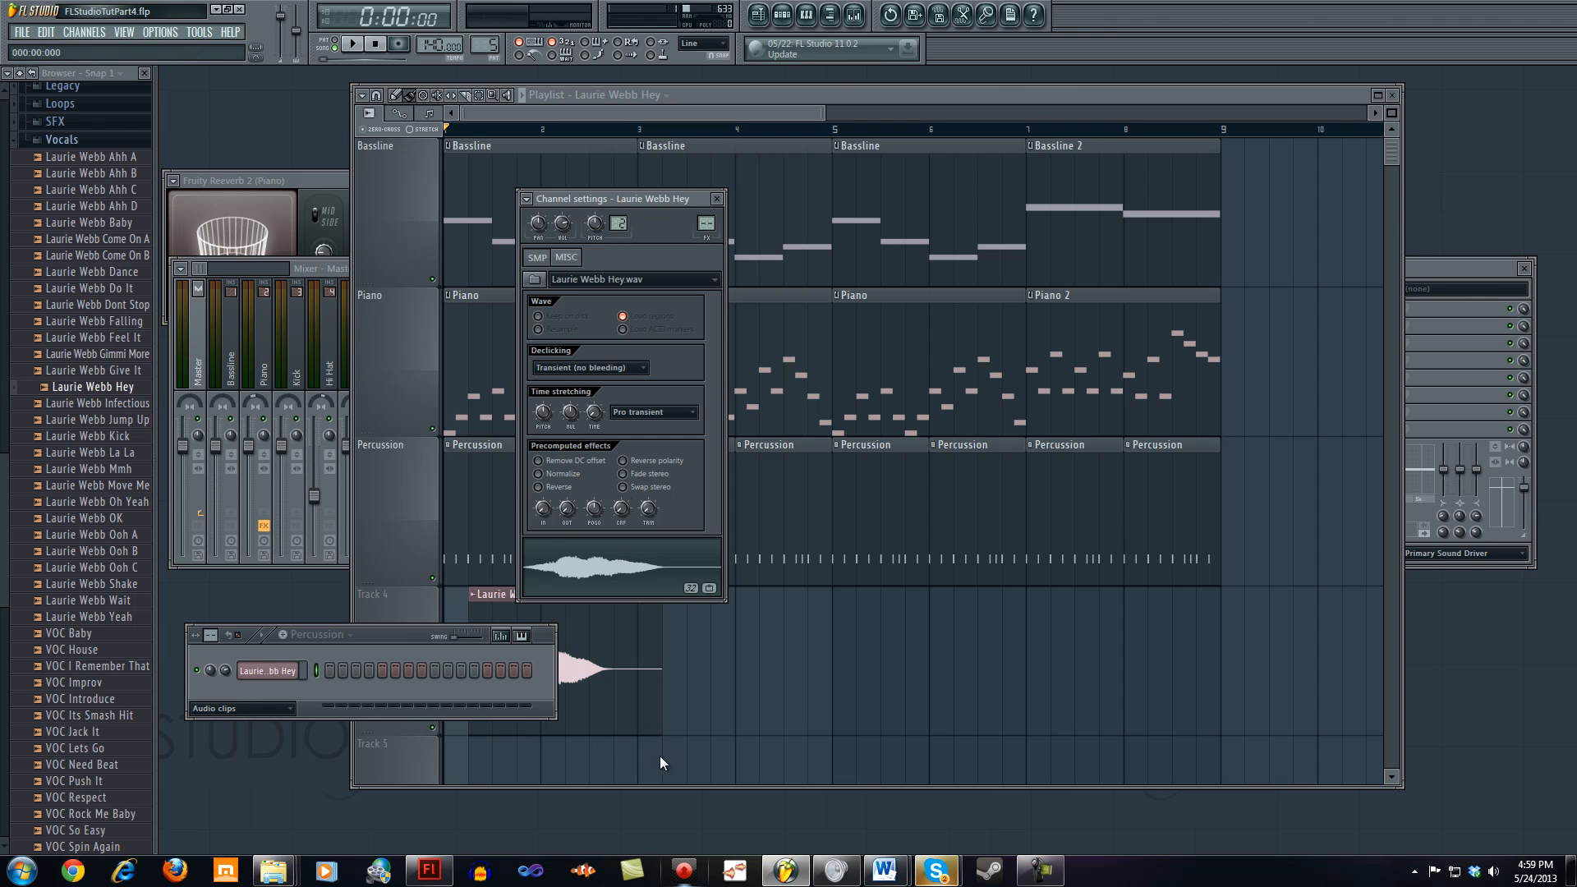
click(678, 413)
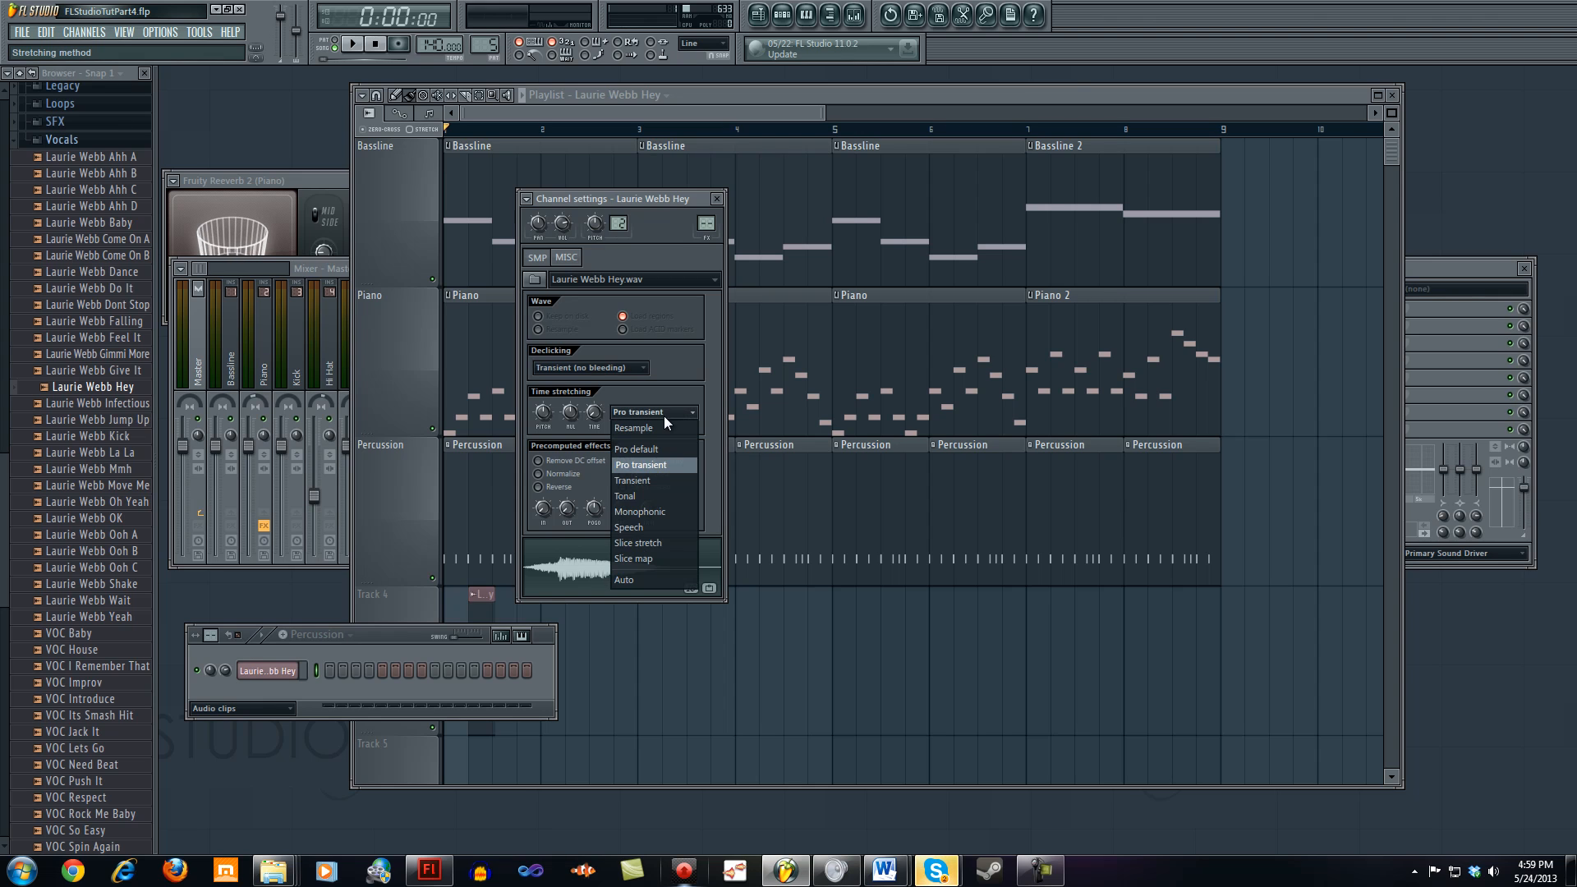
click(659, 423)
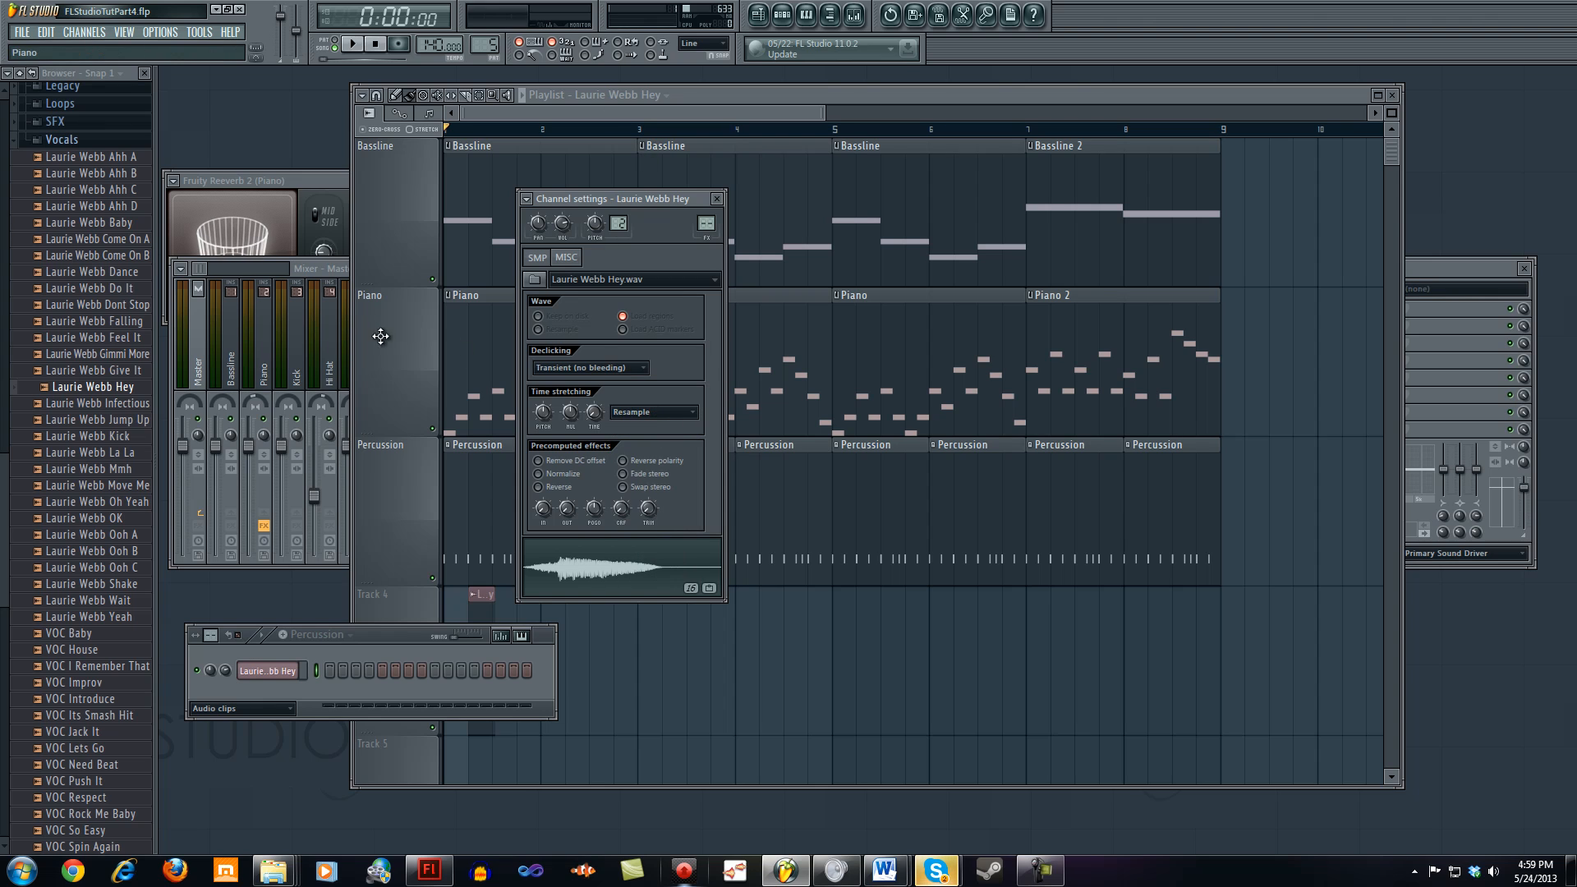
Step: Look over the declicking methods available for the Laurie Webb Hey sample
click(589, 368)
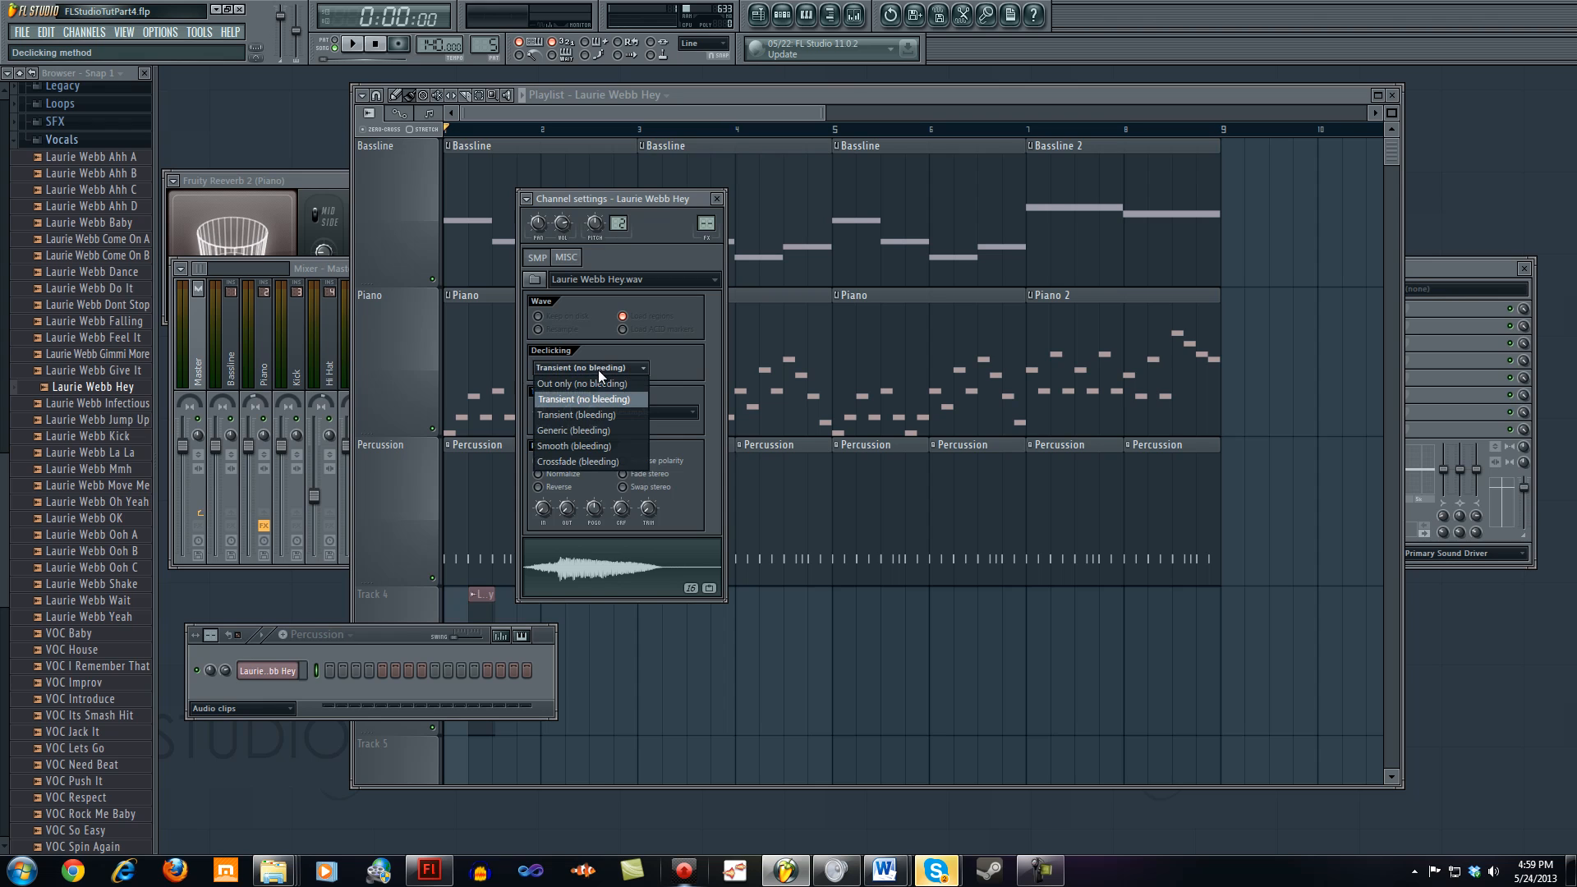
click(648, 368)
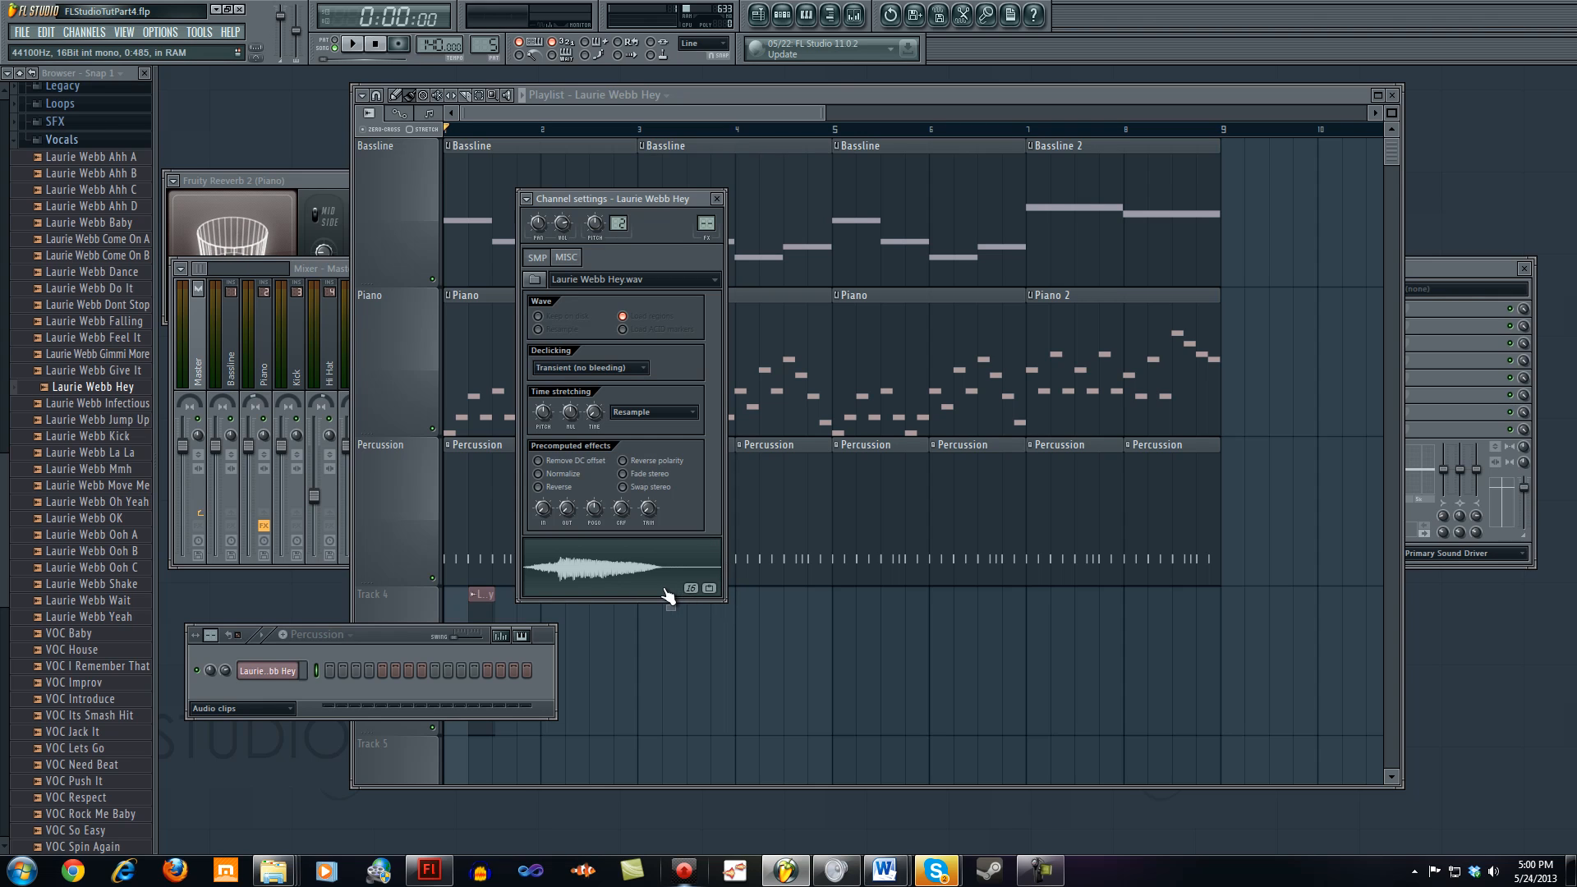
click(604, 368)
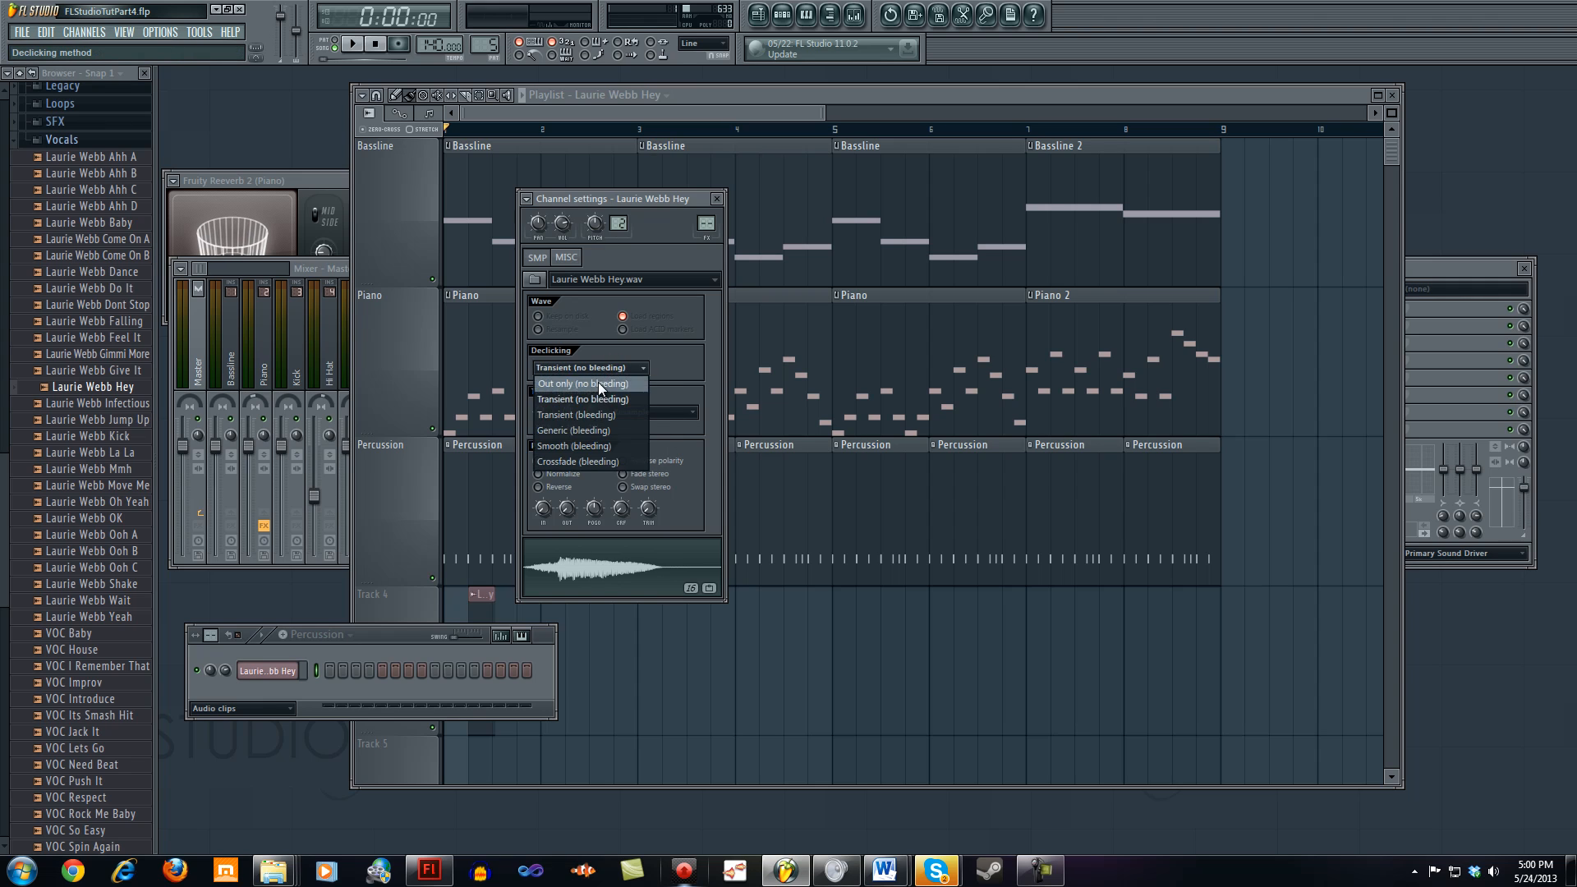
click(624, 399)
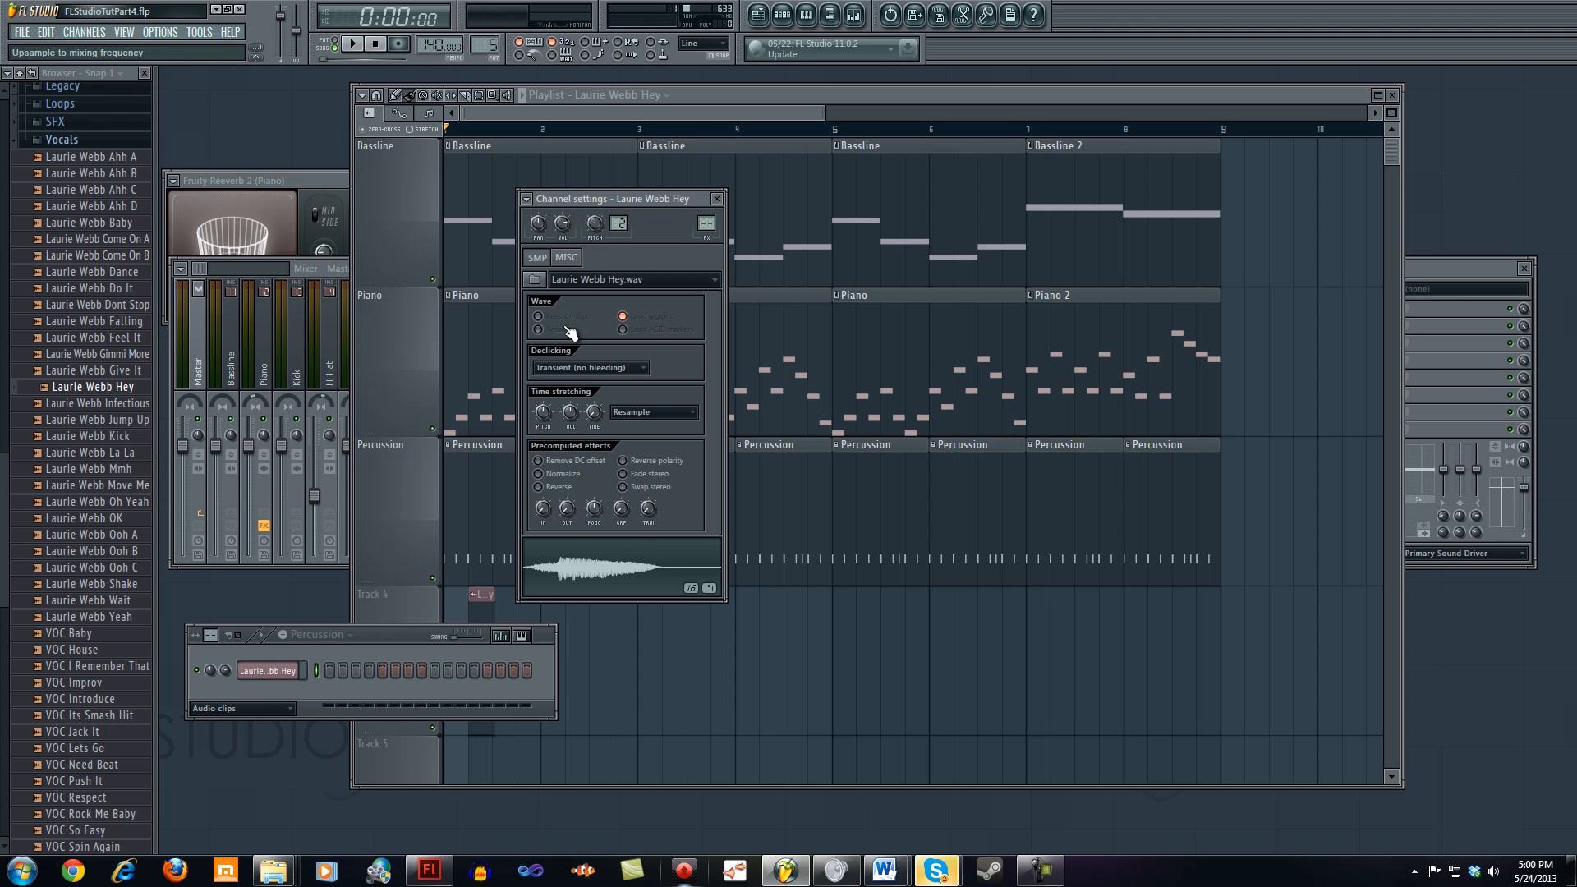
click(702, 279)
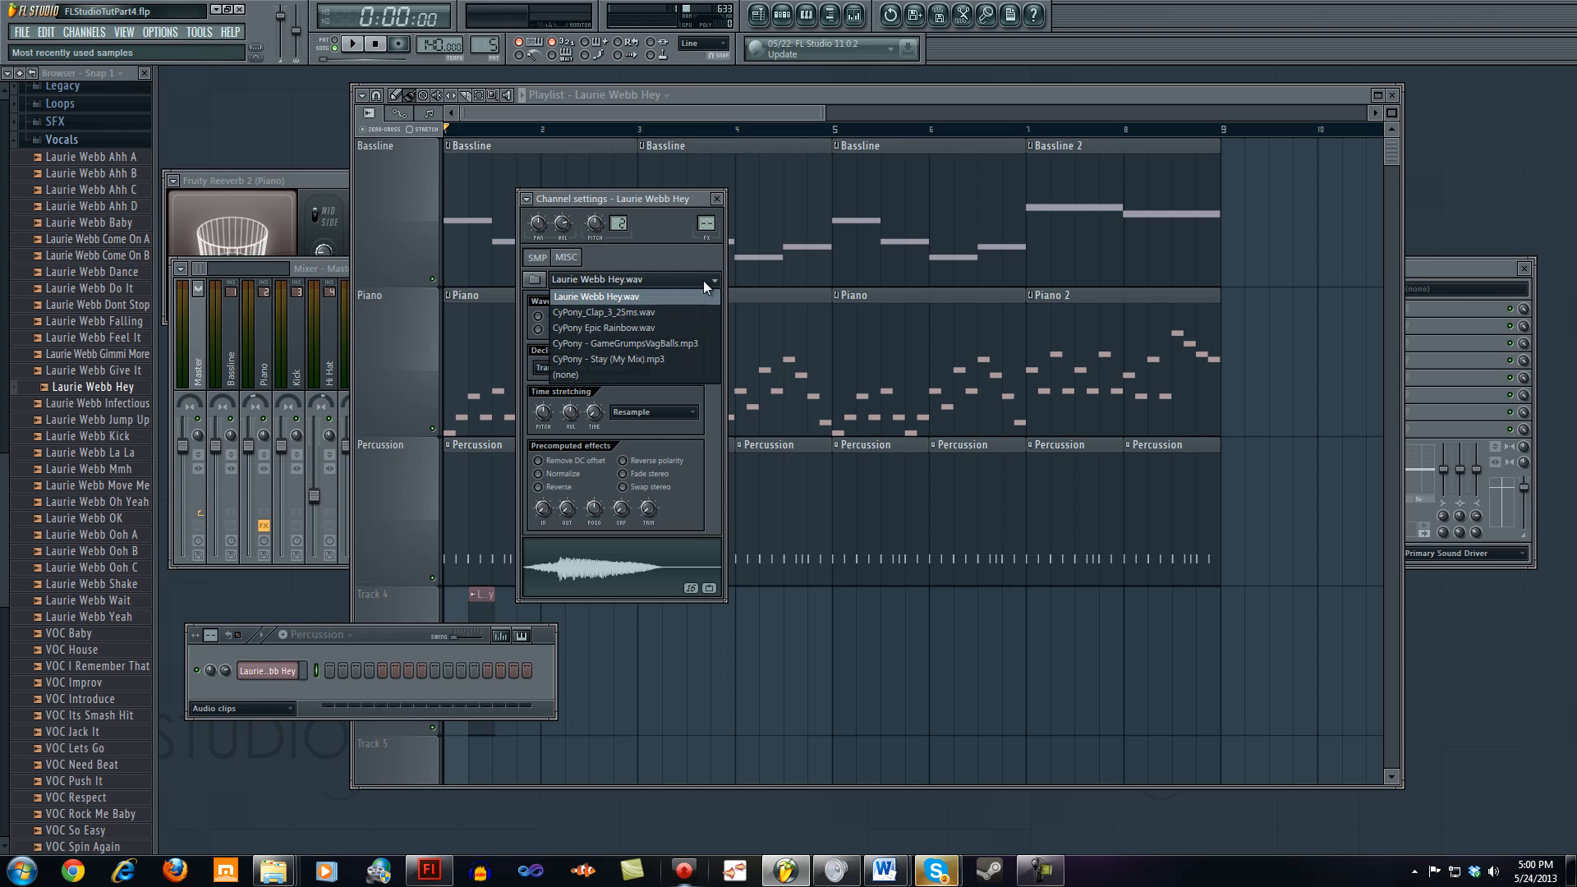
click(670, 297)
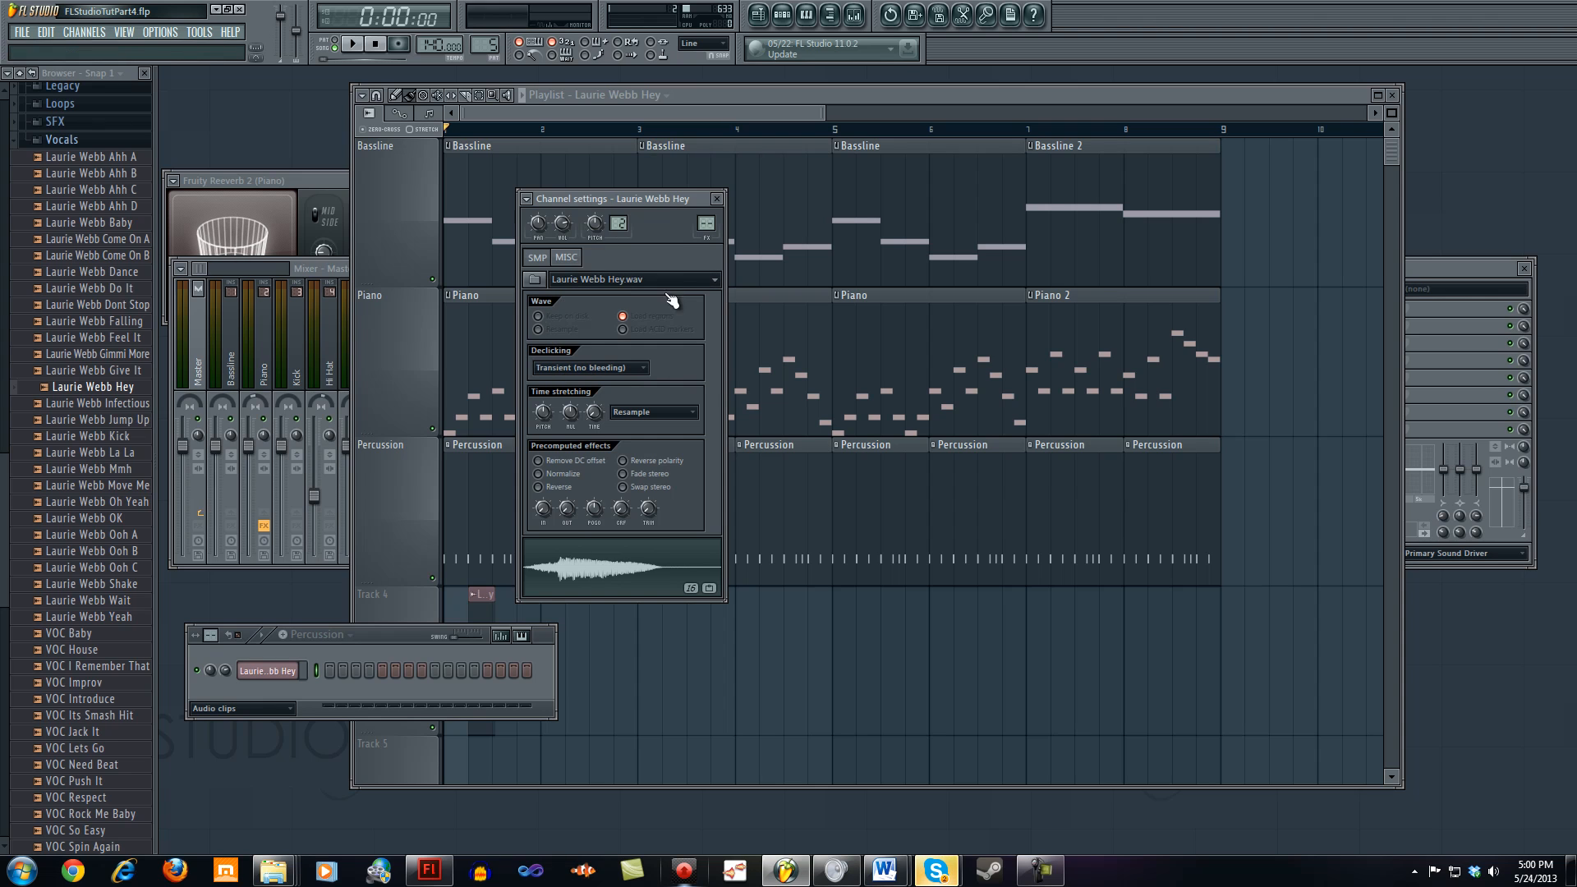
click(679, 281)
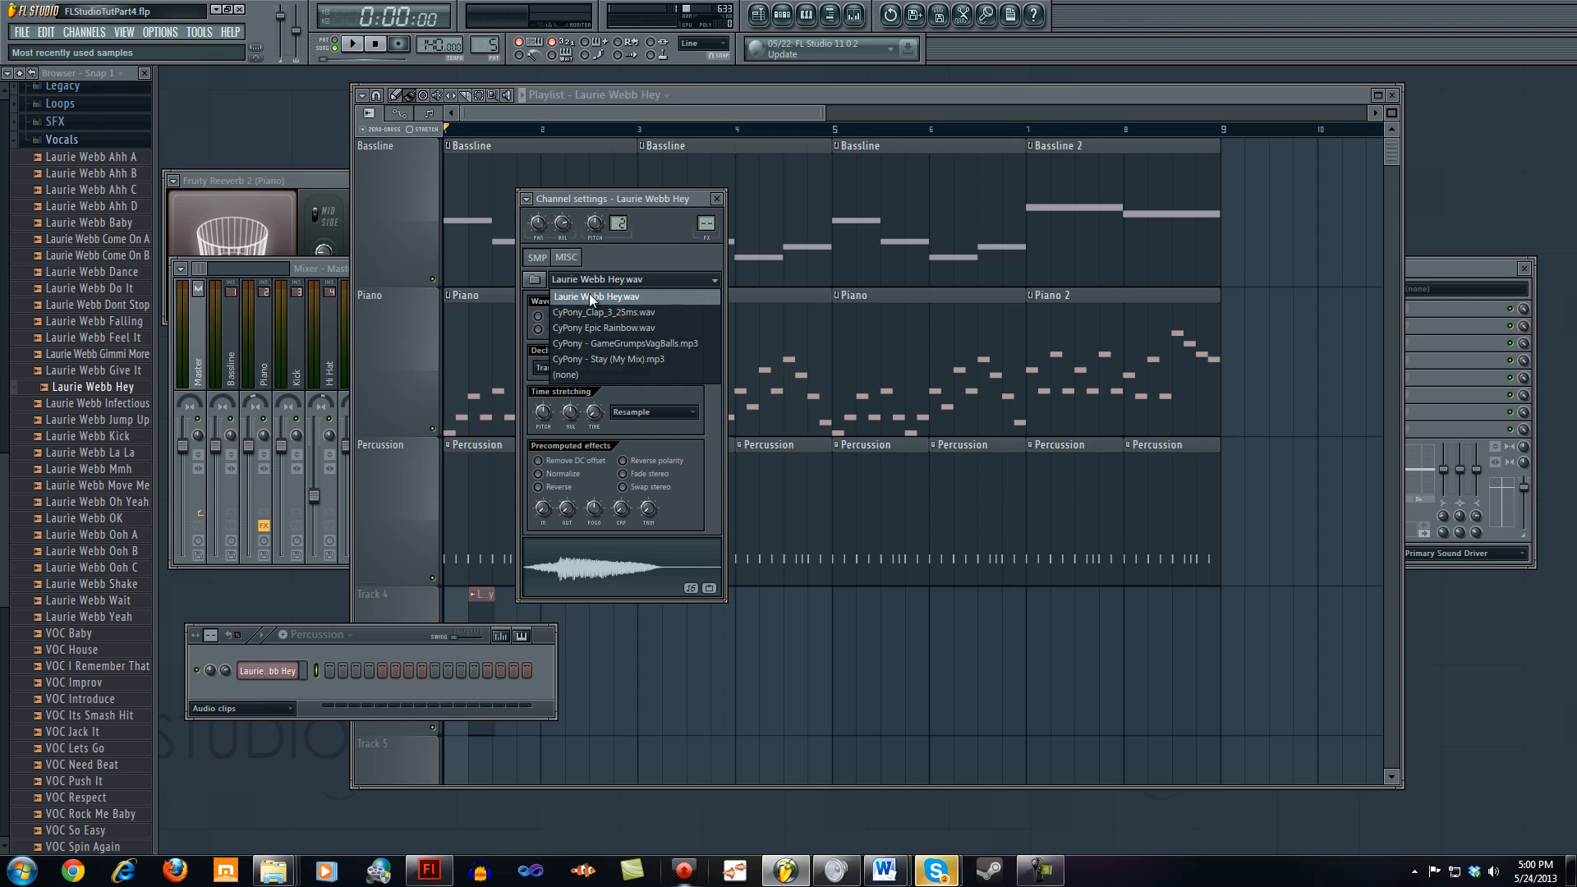
click(642, 293)
click(629, 280)
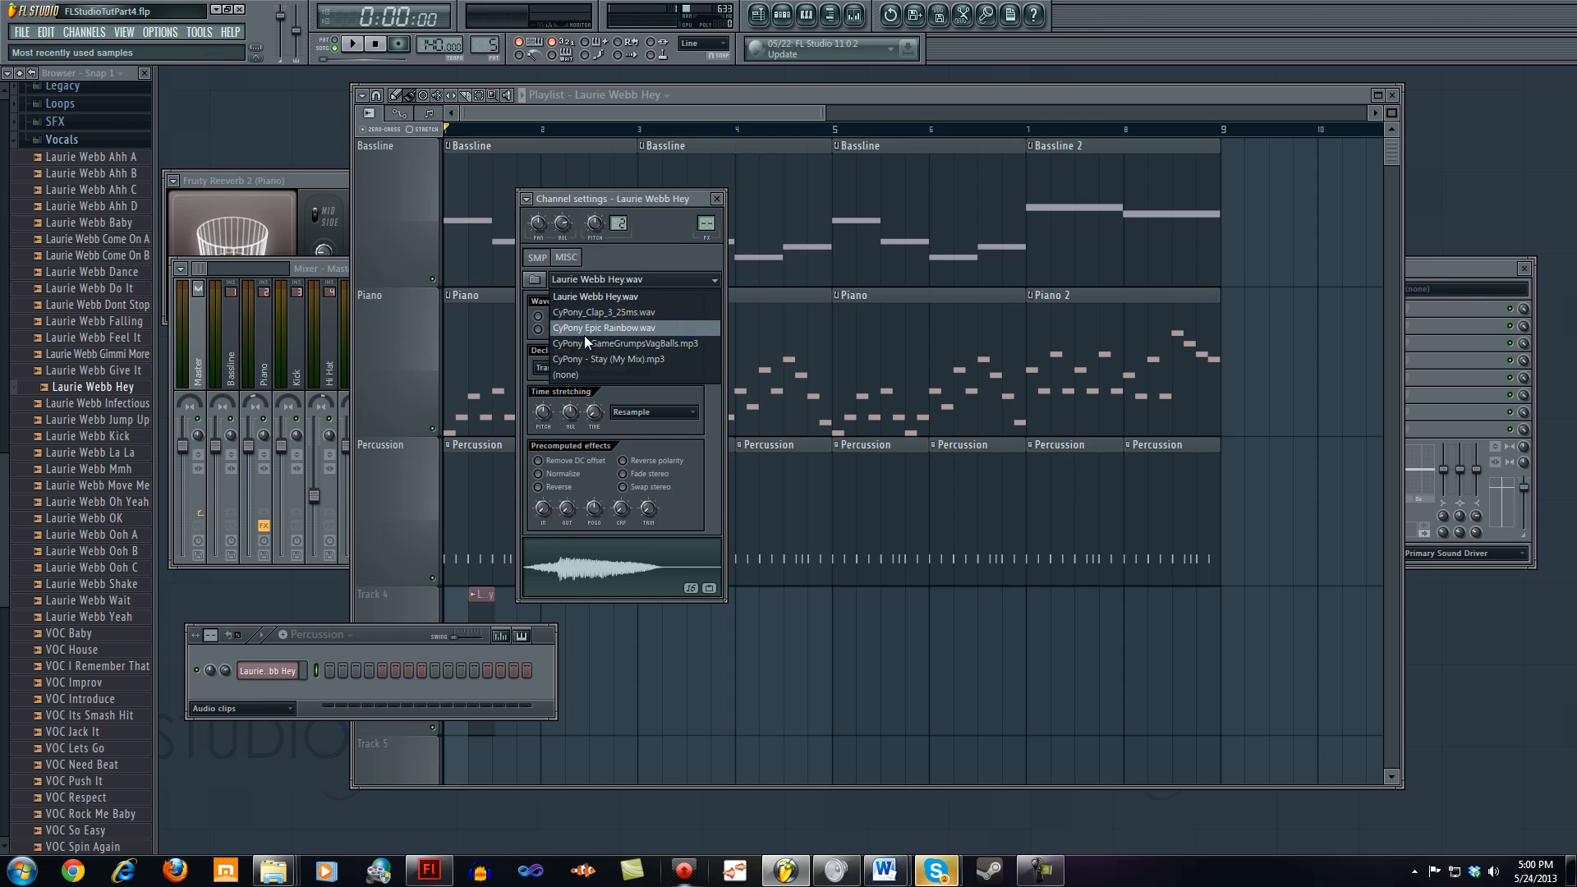
click(633, 279)
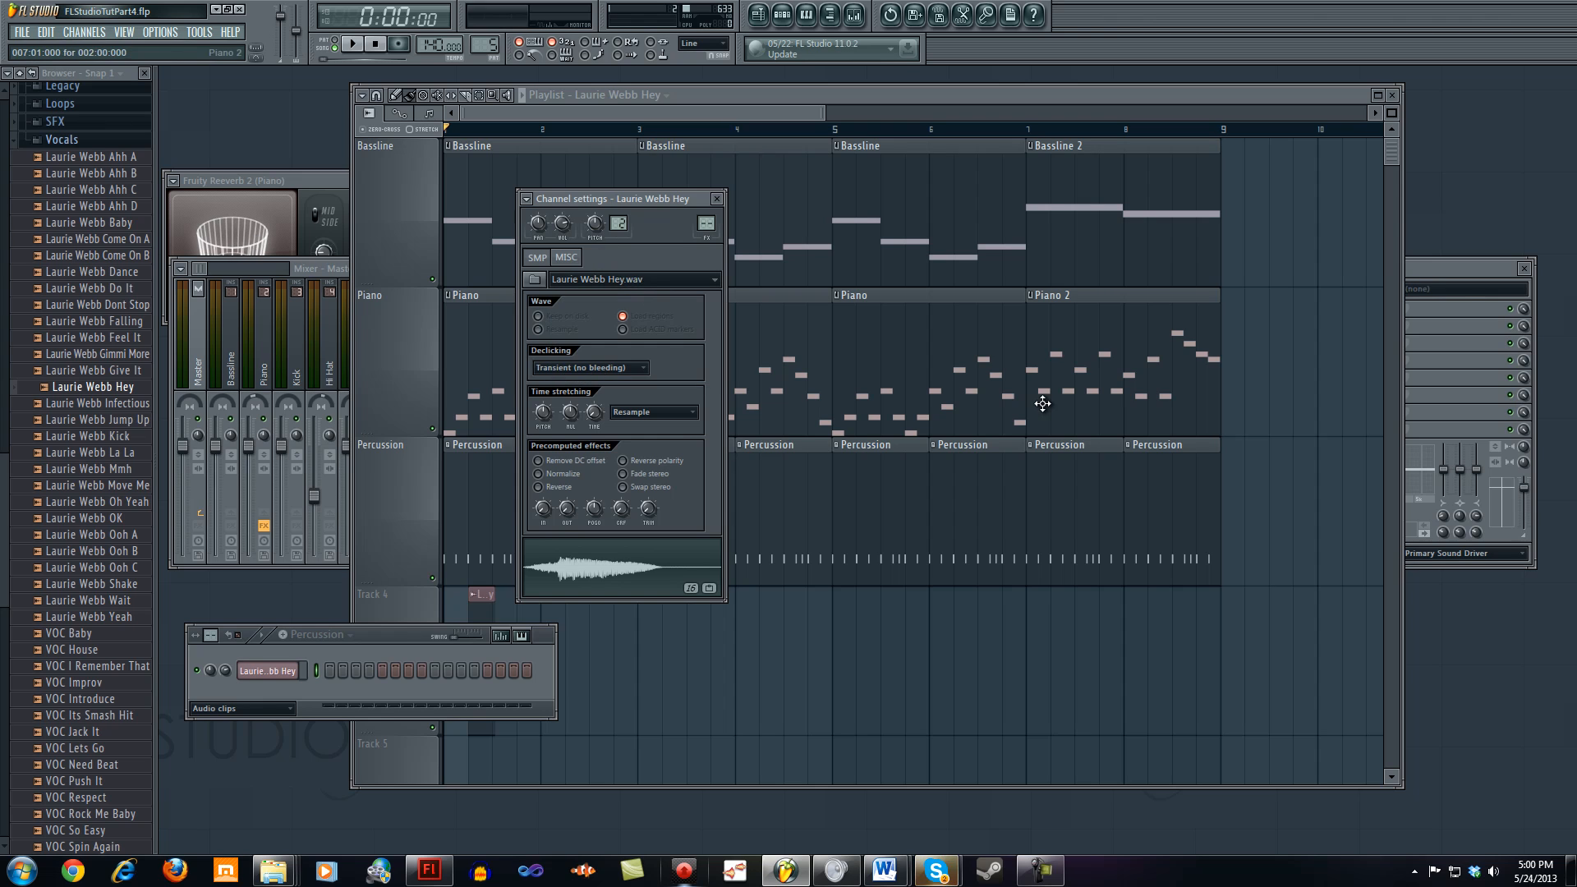
Step: Set the Laurie Webb Hey channel to cut itself, and move its settings and the channel rack clear of the Track 4 clip
click(566, 258)
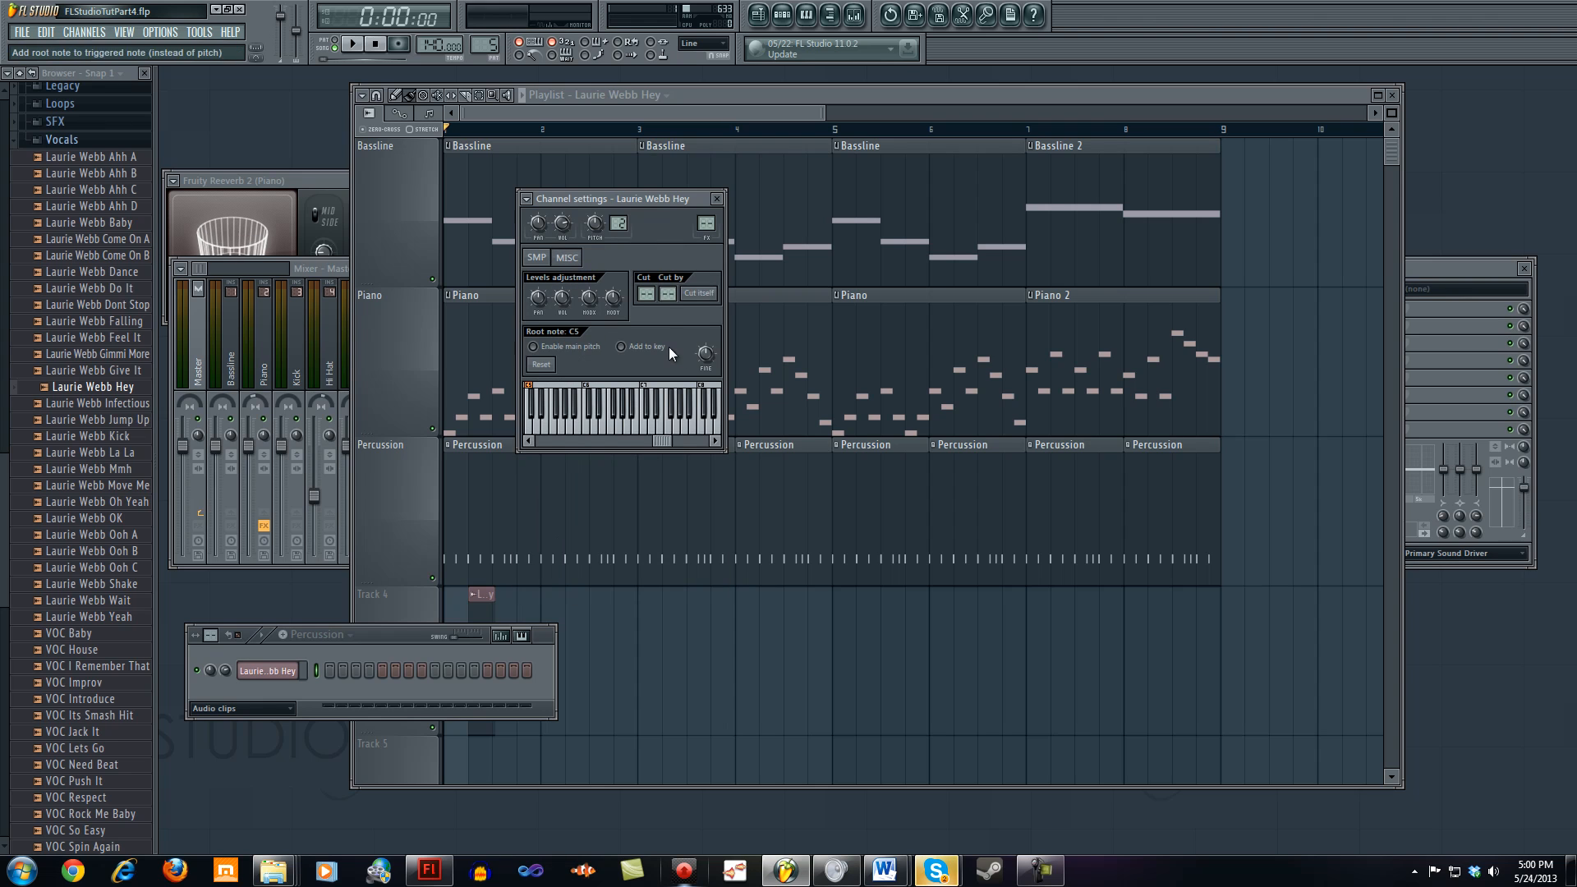
drag(643, 199, 634, 268)
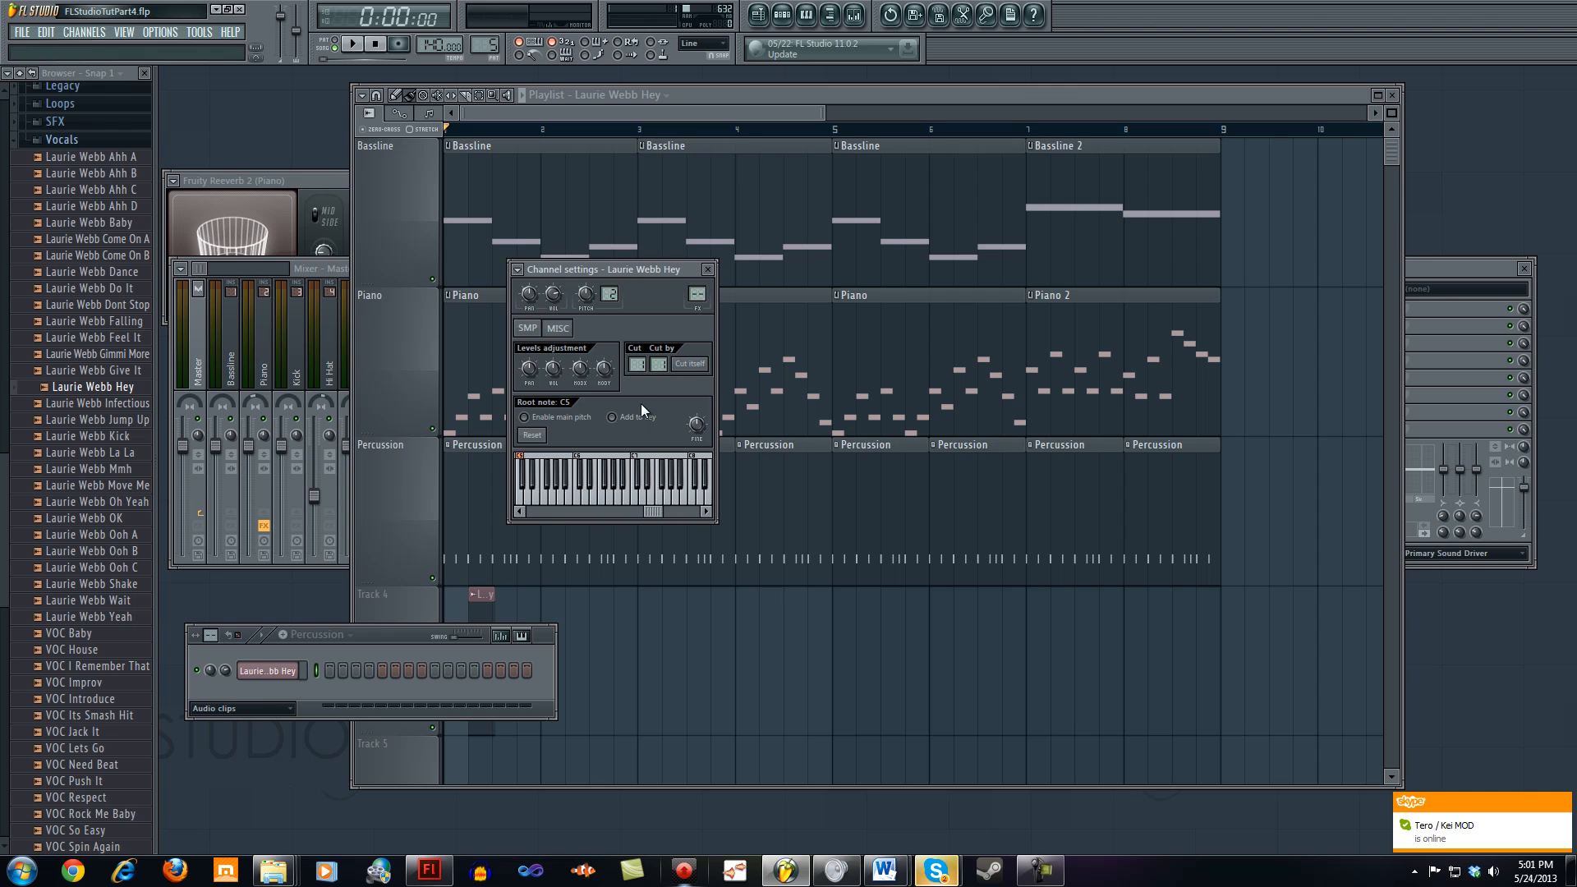
click(700, 364)
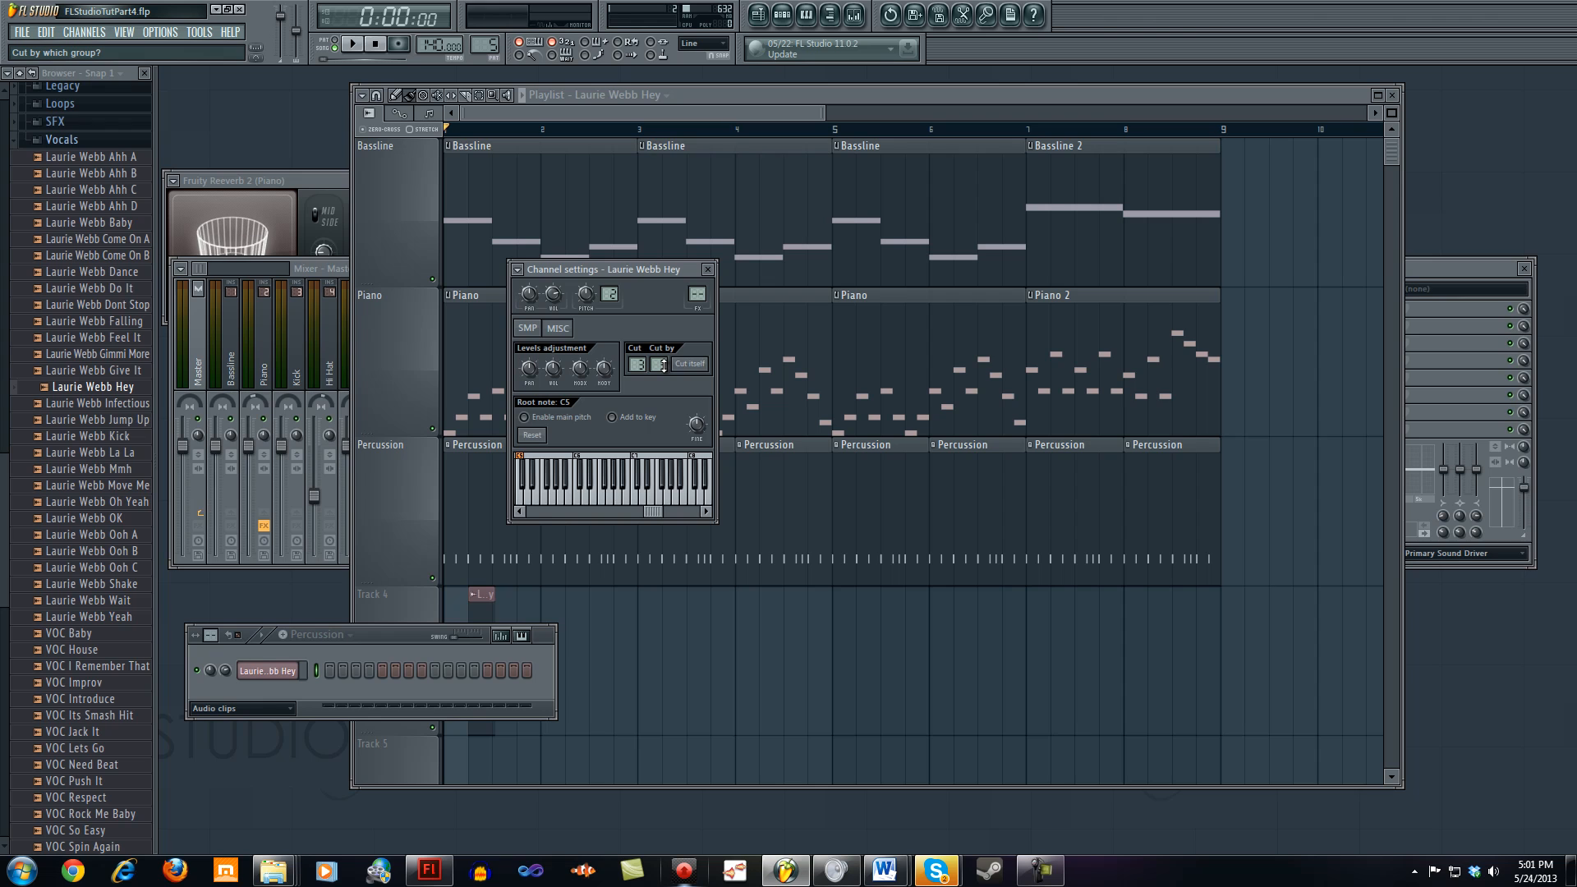
drag(400, 633, 383, 745)
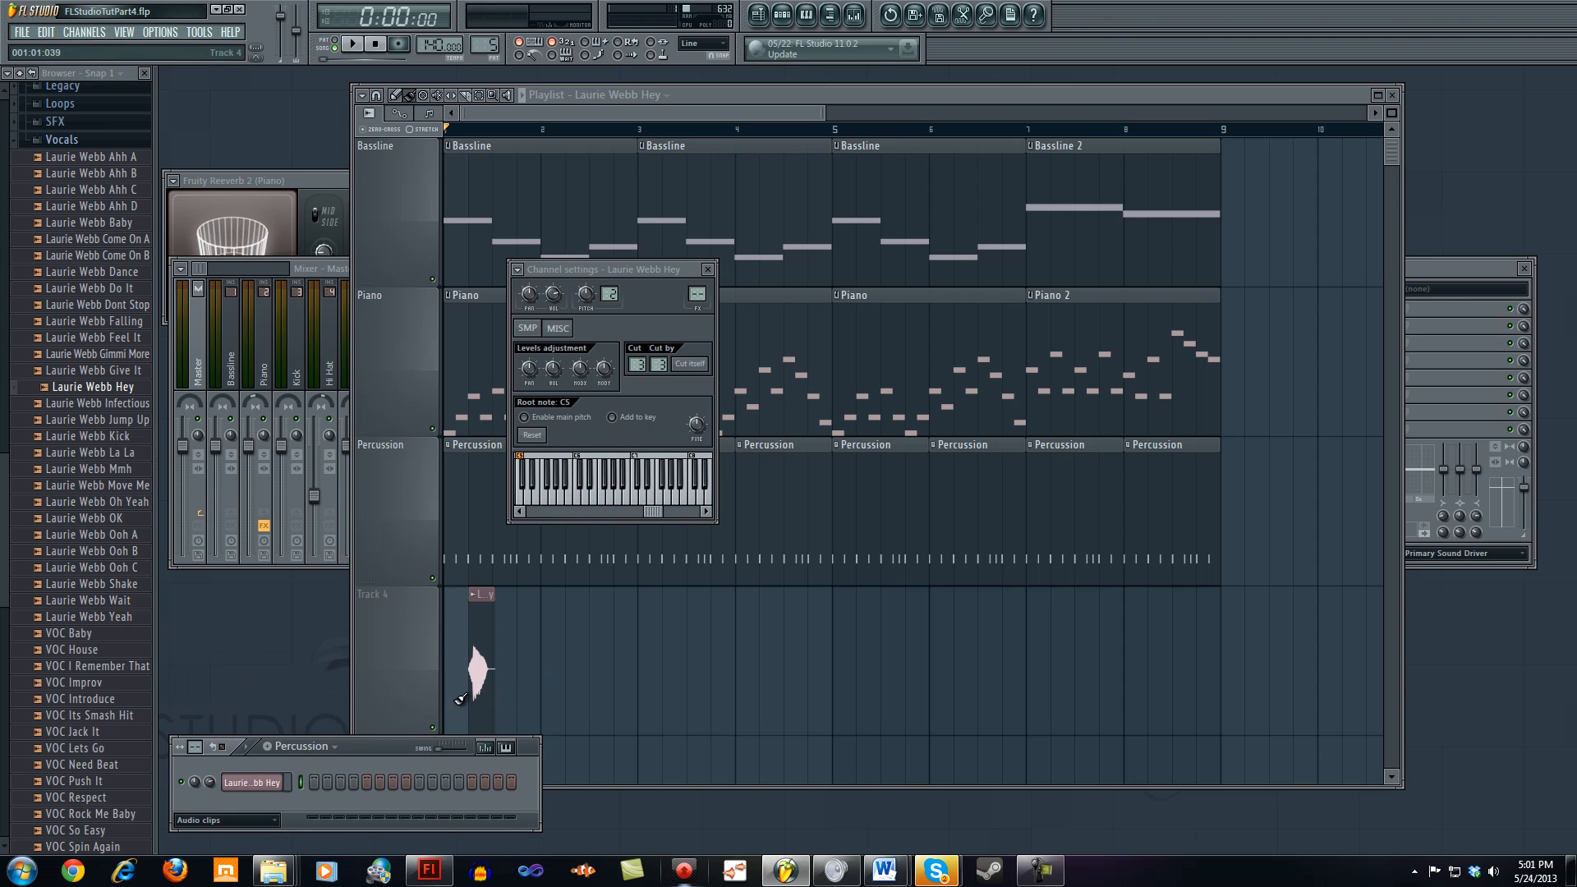
click(527, 328)
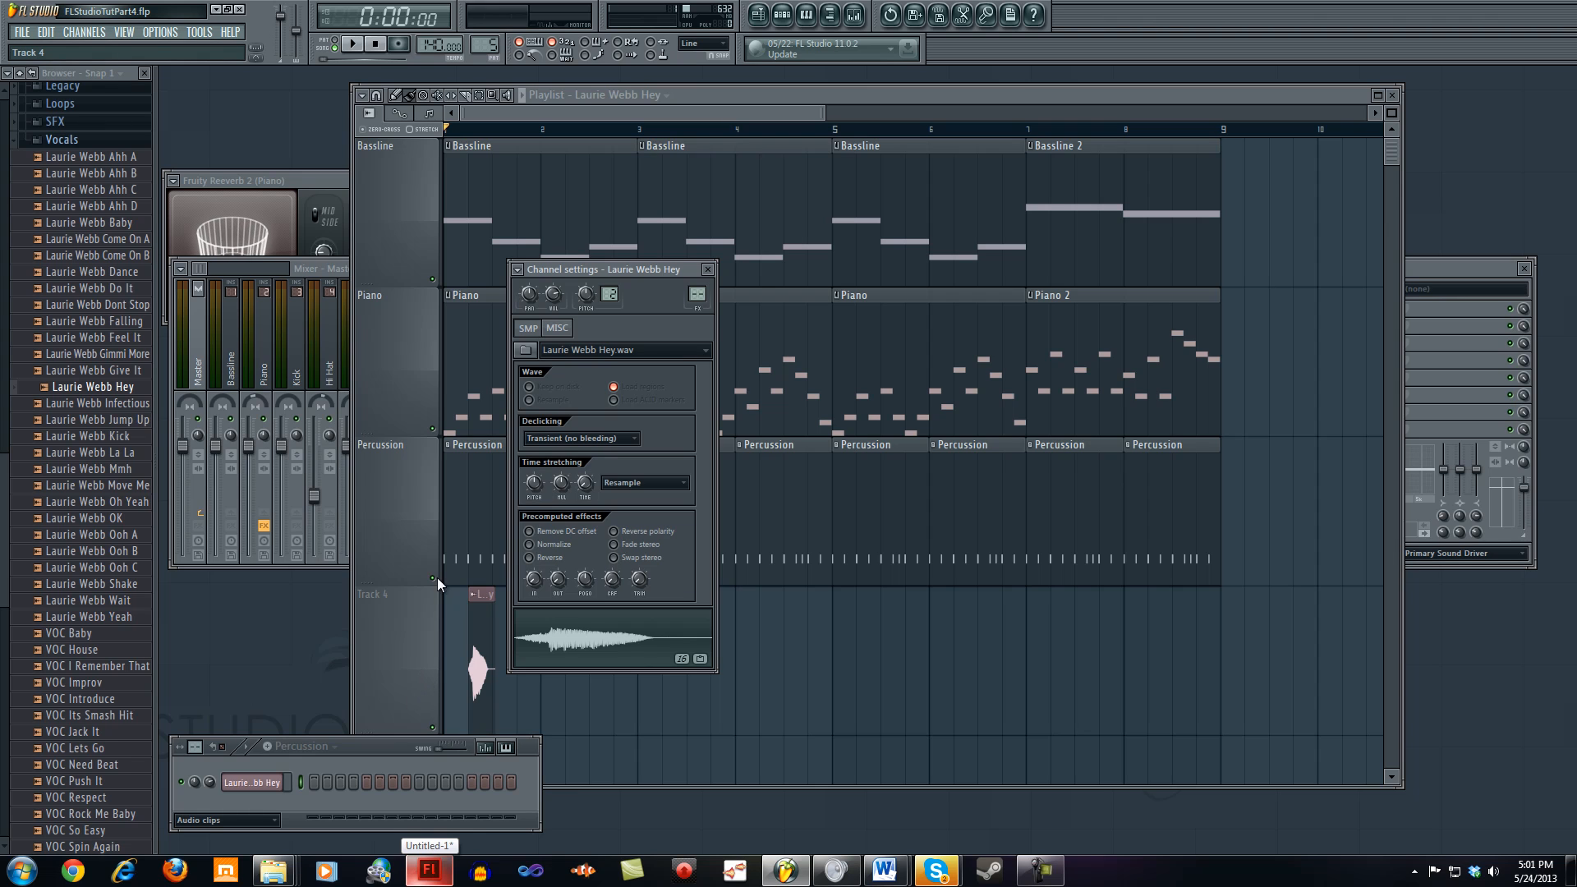
drag(372, 738, 405, 729)
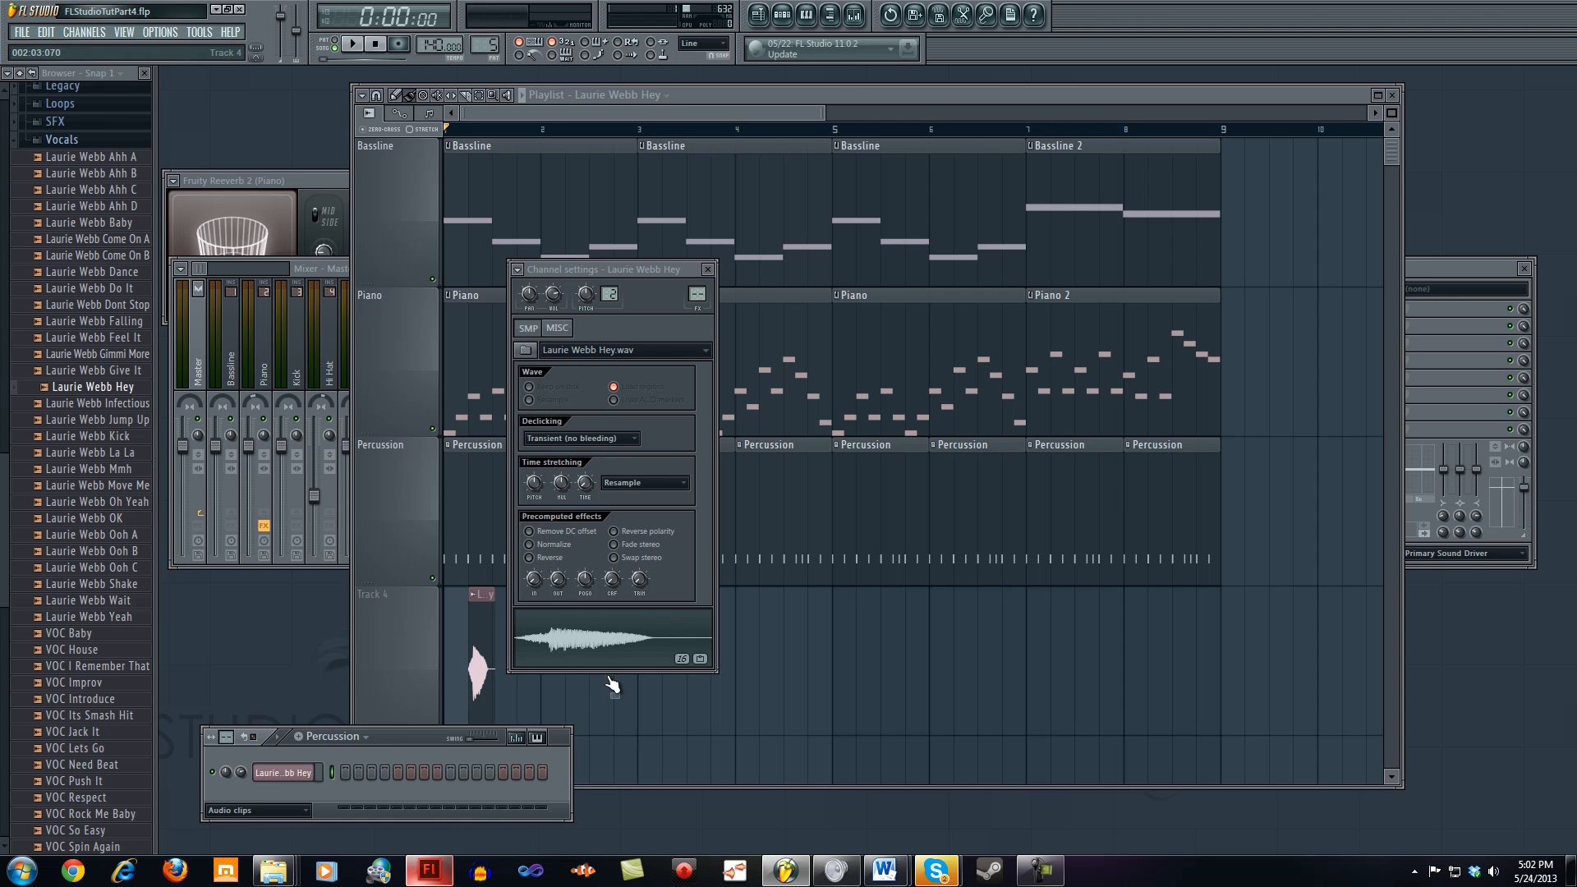
Step: Clear the Laurie Webb Hey channel's cut groups, set it to cut itself again, and return to its sample settings
click(558, 328)
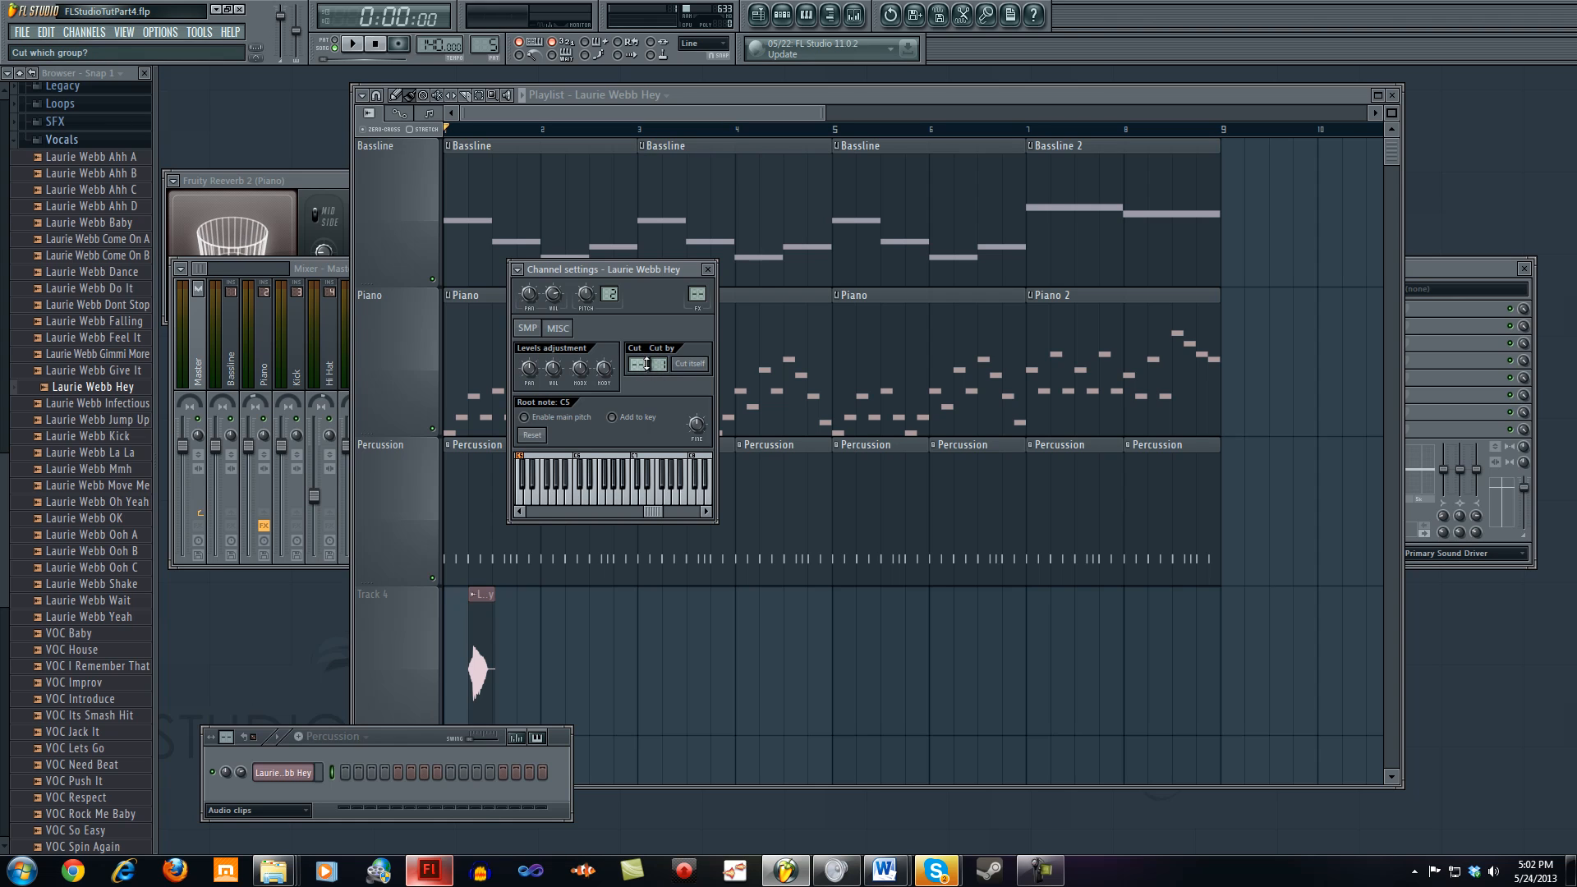
scroll(668, 408, up, 1)
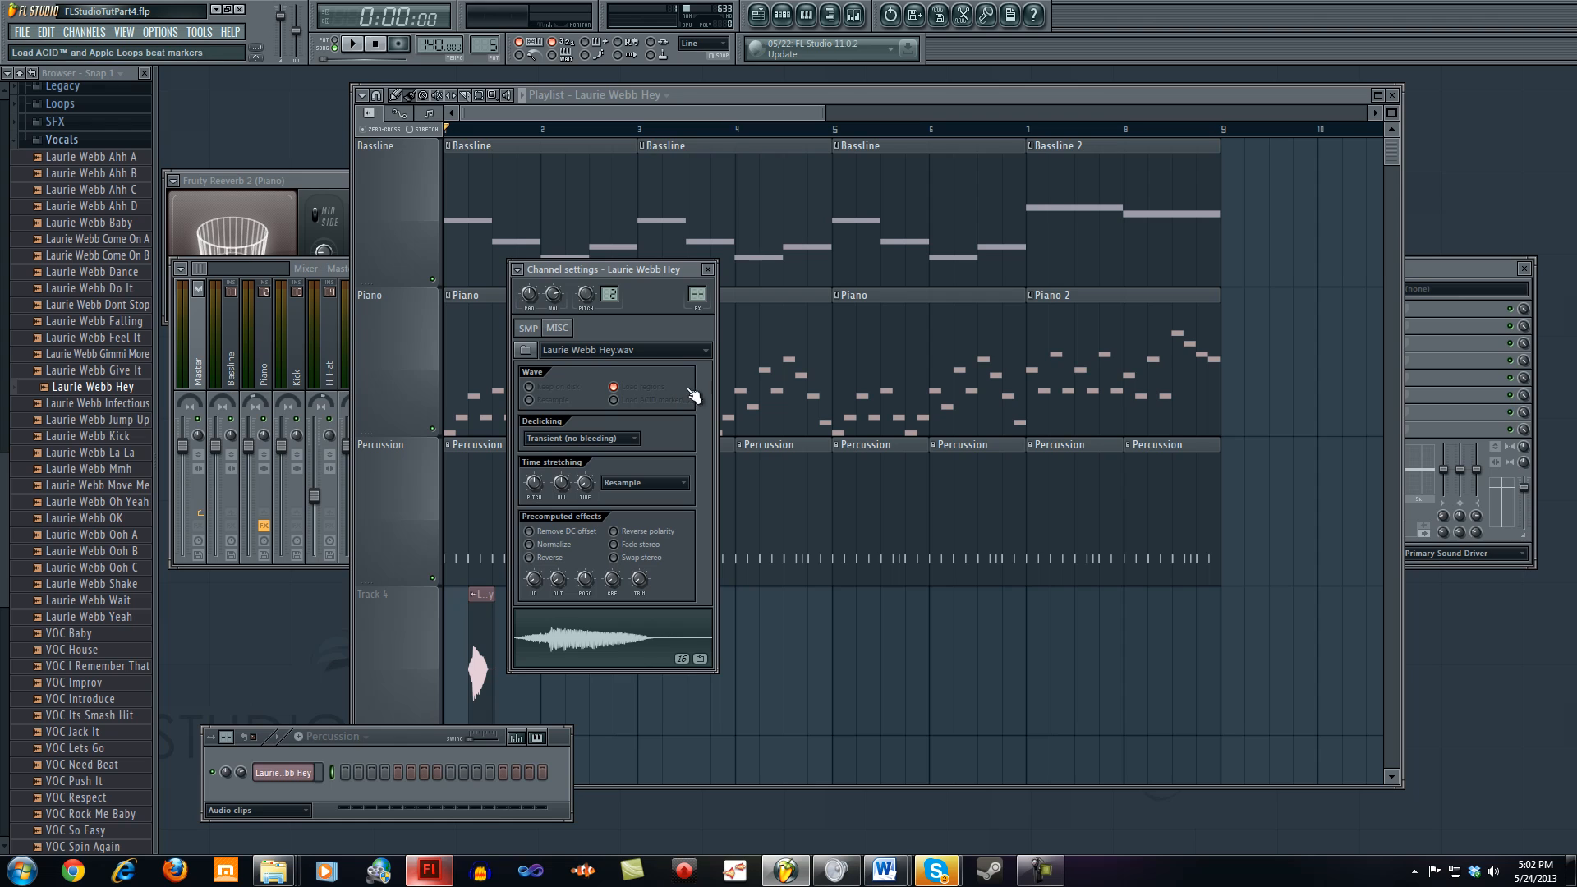
click(560, 327)
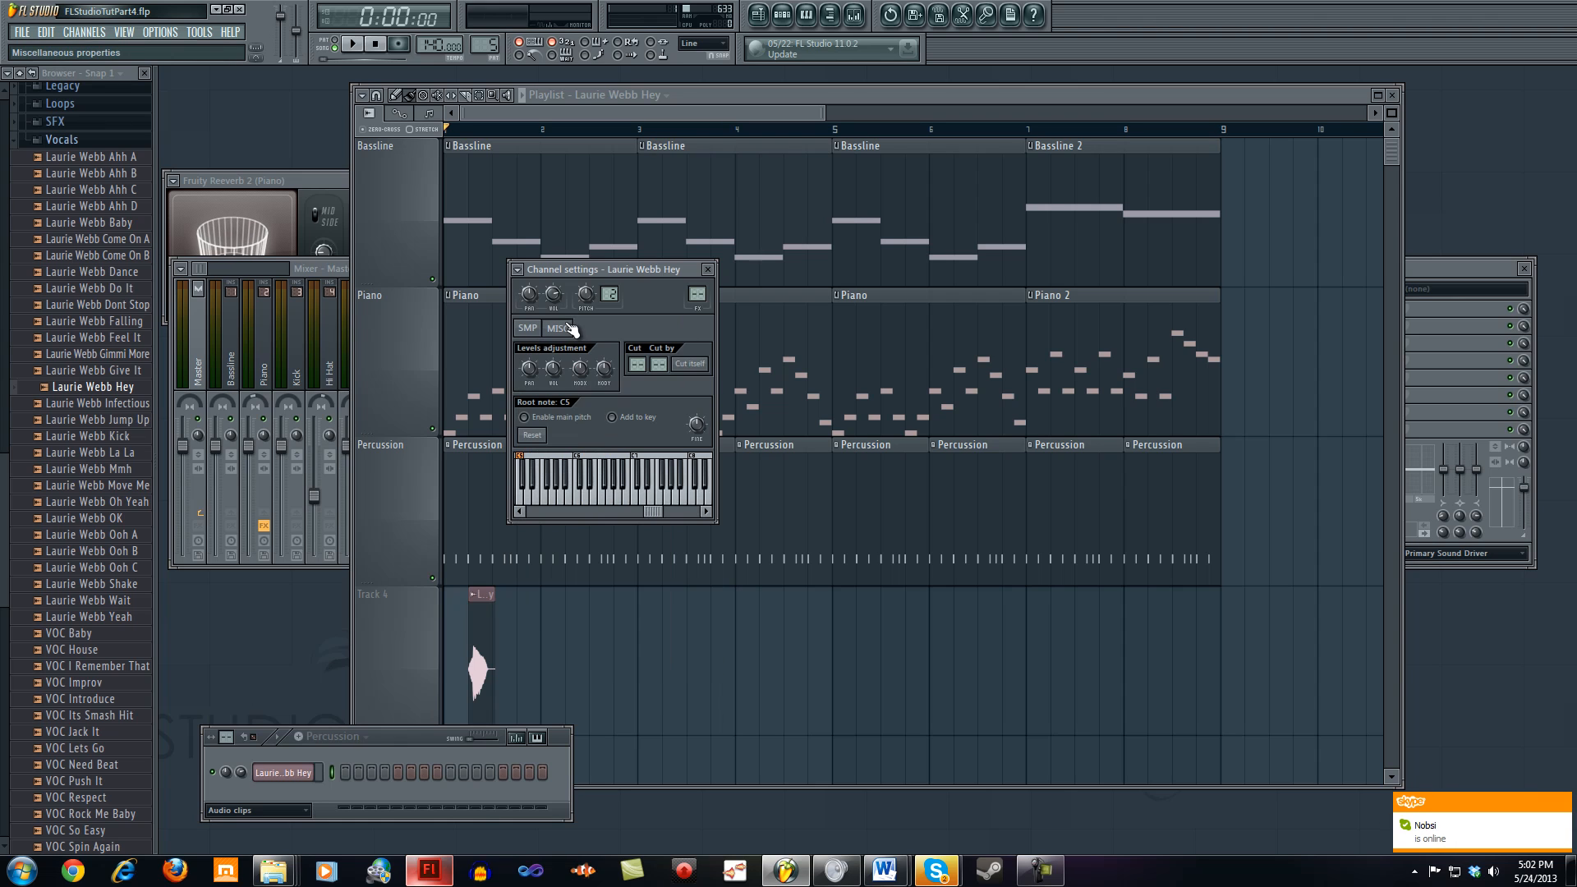
click(704, 364)
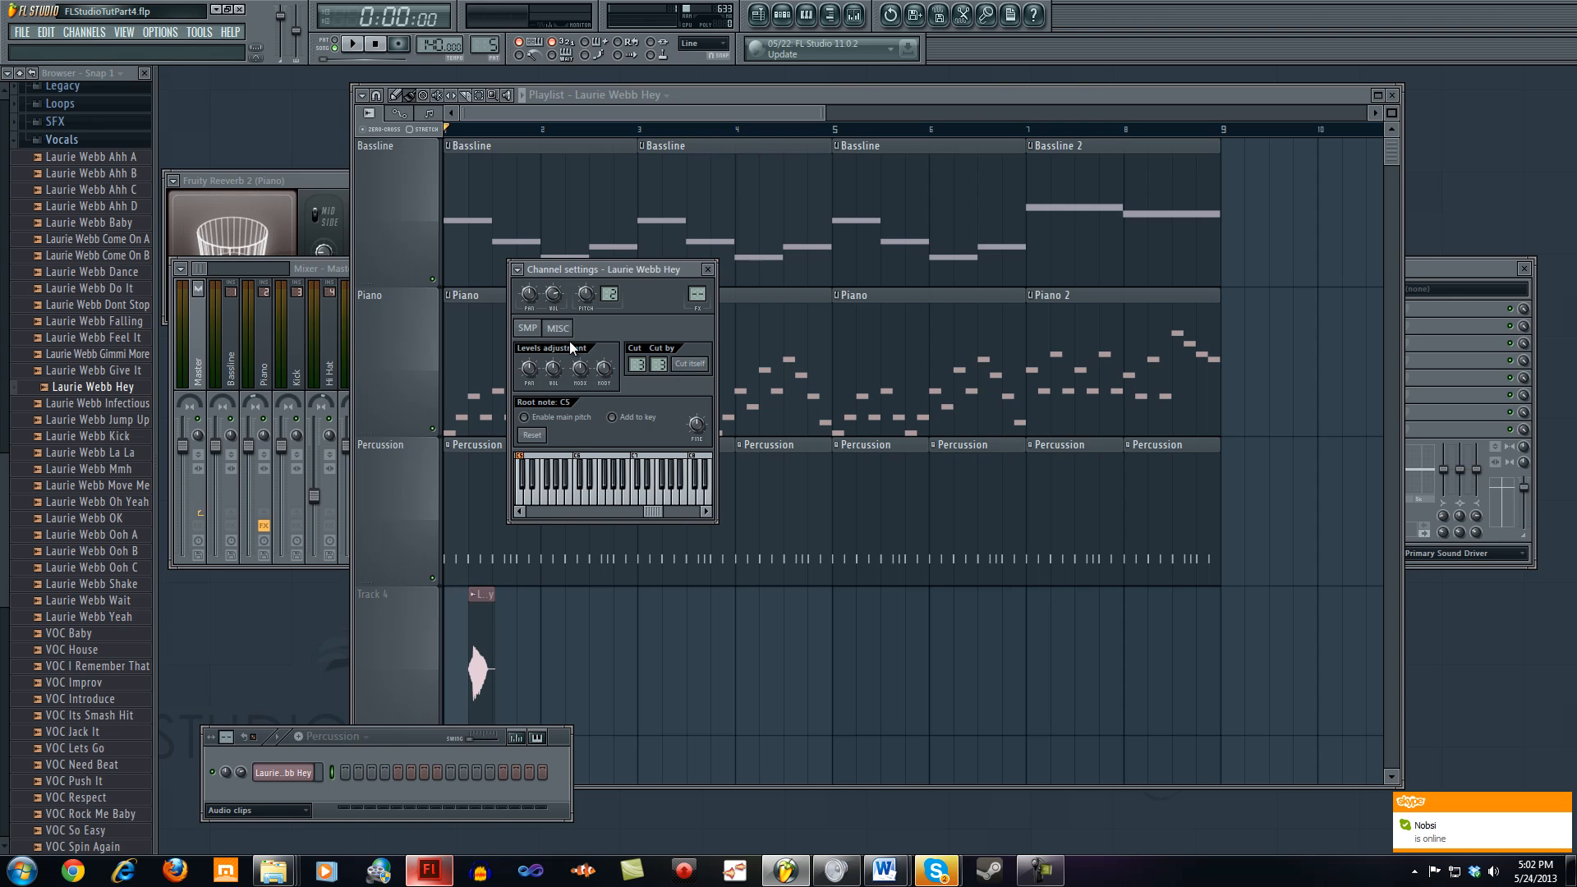
click(526, 328)
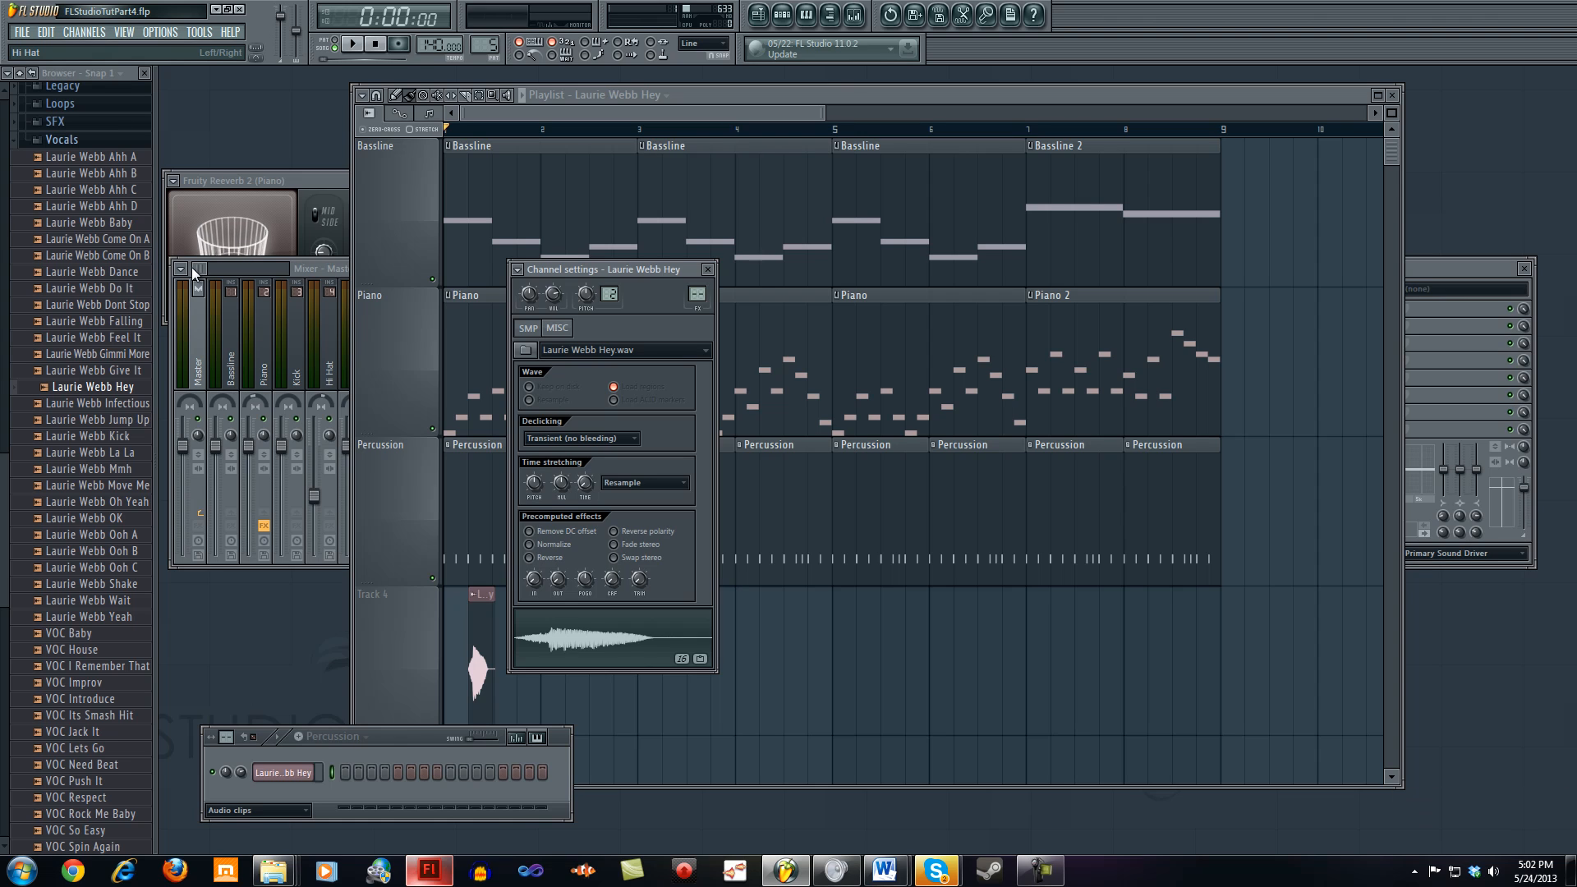
click(556, 332)
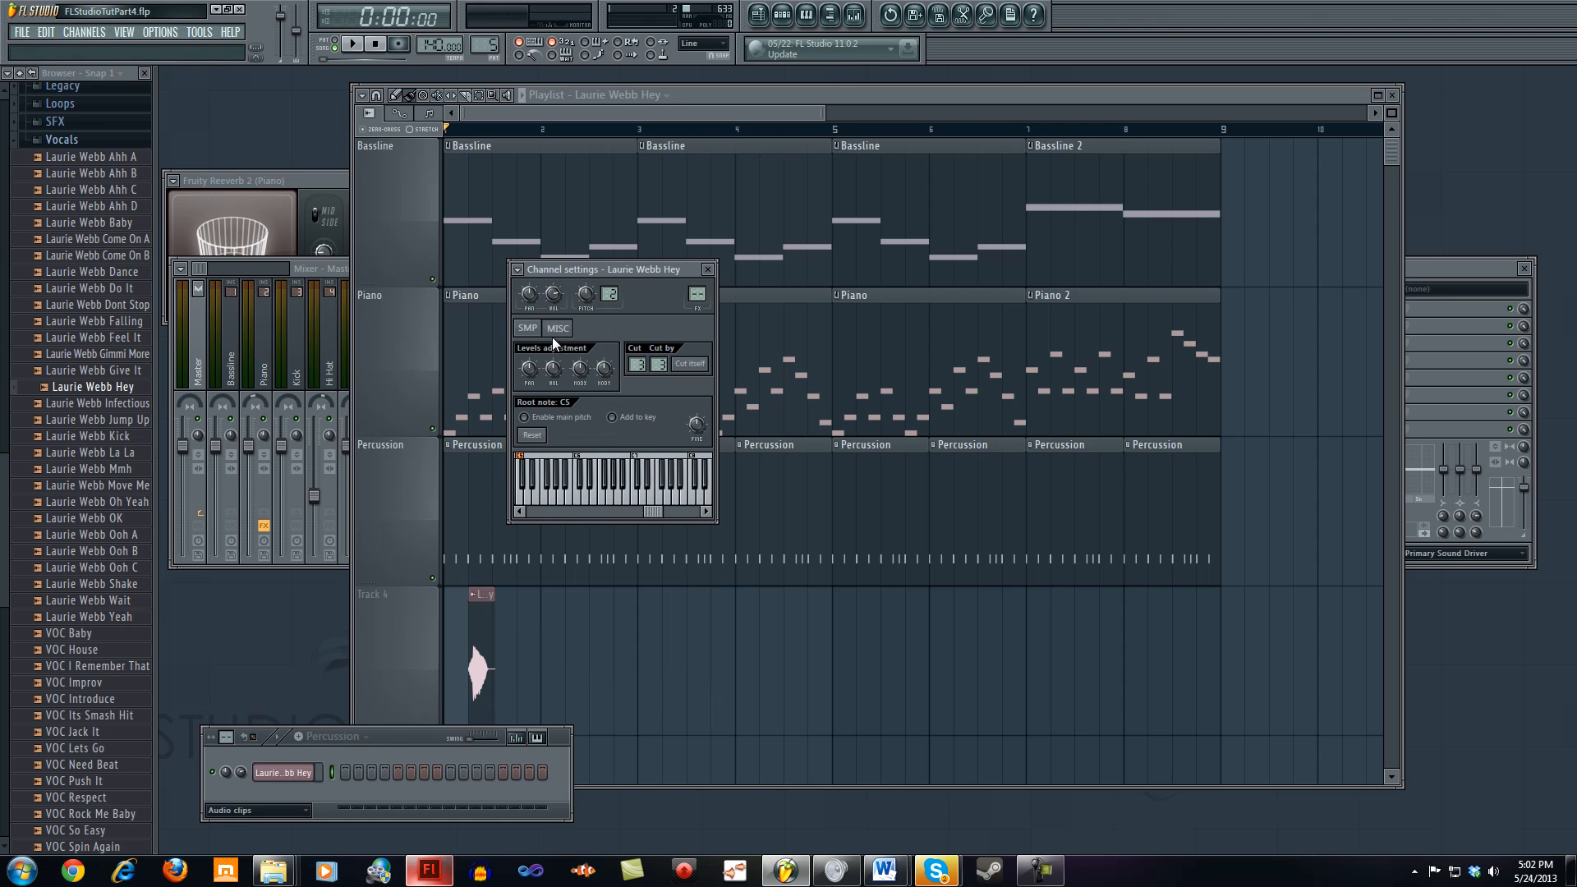
click(539, 328)
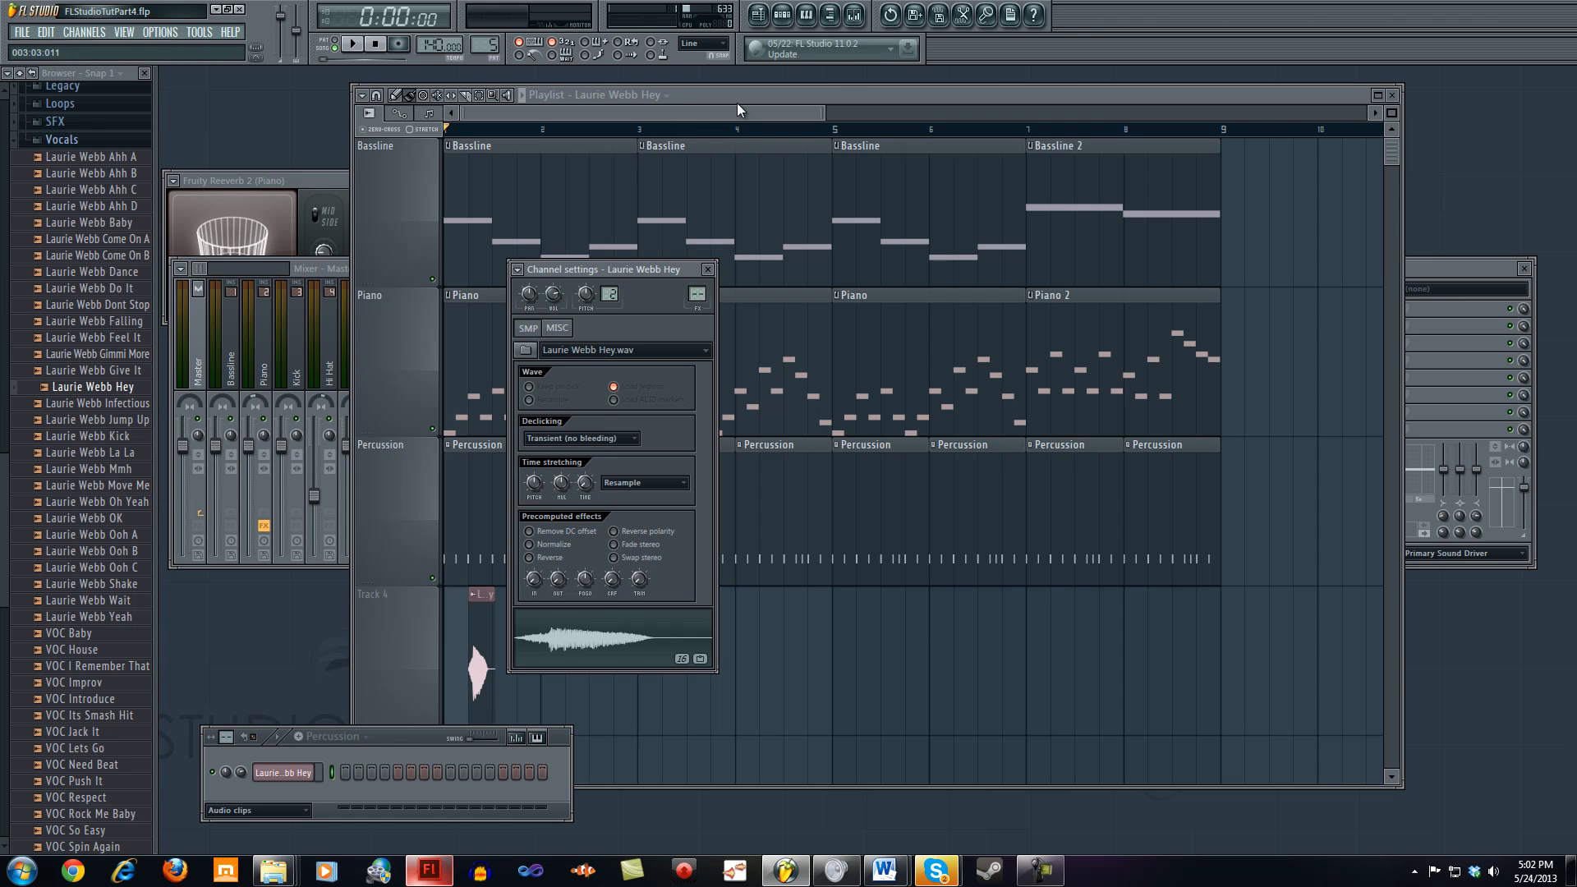
Step: Repeat the Laurie Webb Hey clip along Track 4 on beats 2 and 4 of every bar through bar 8
drag(736, 102, 695, 85)
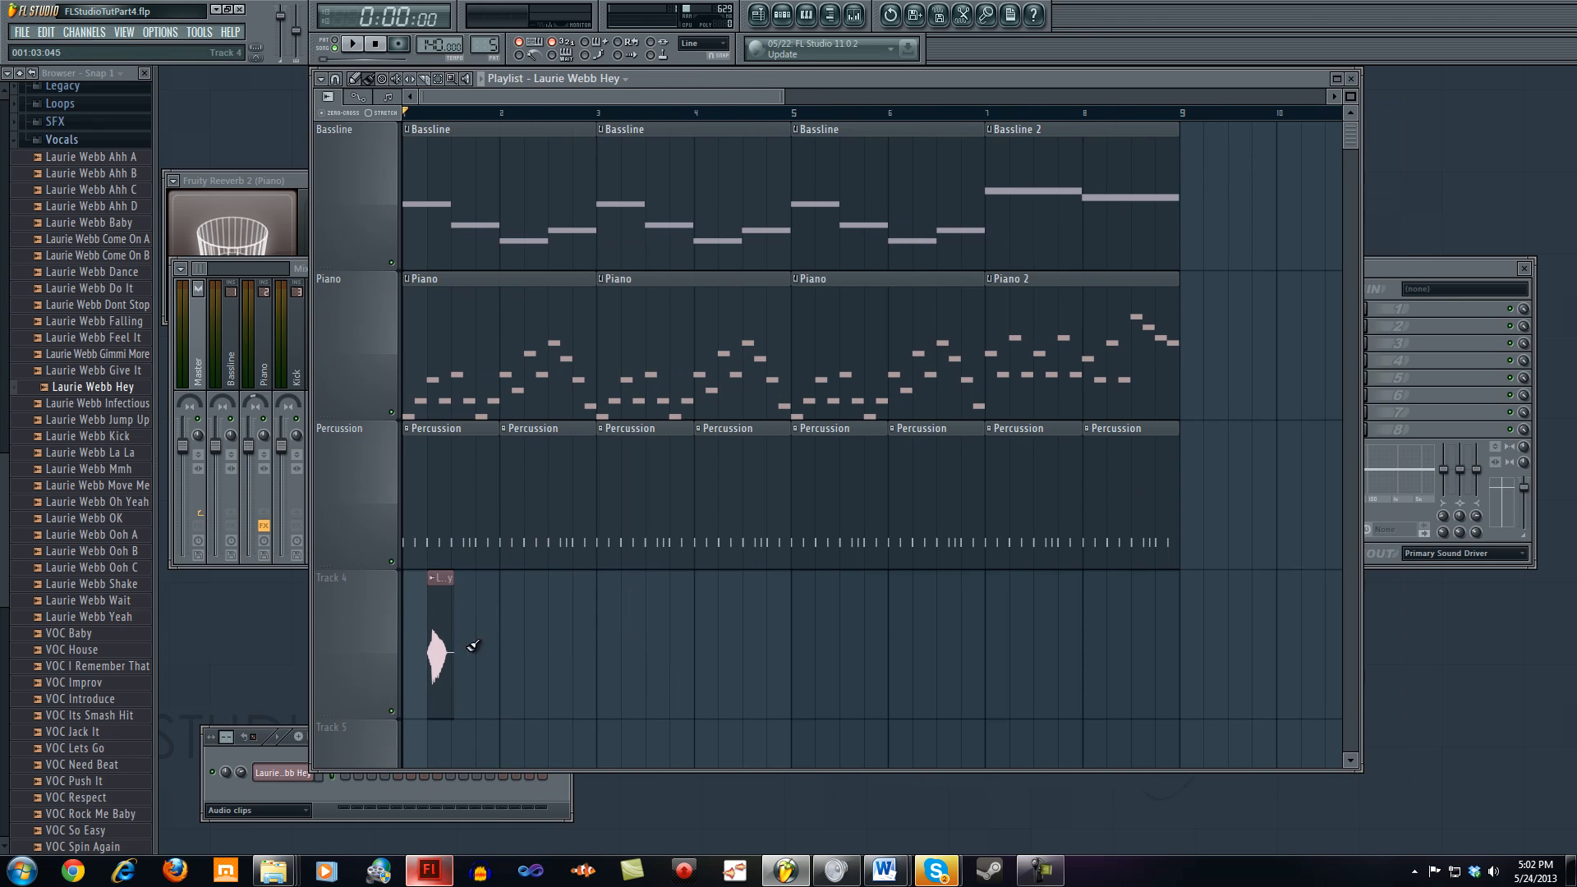
click(486, 644)
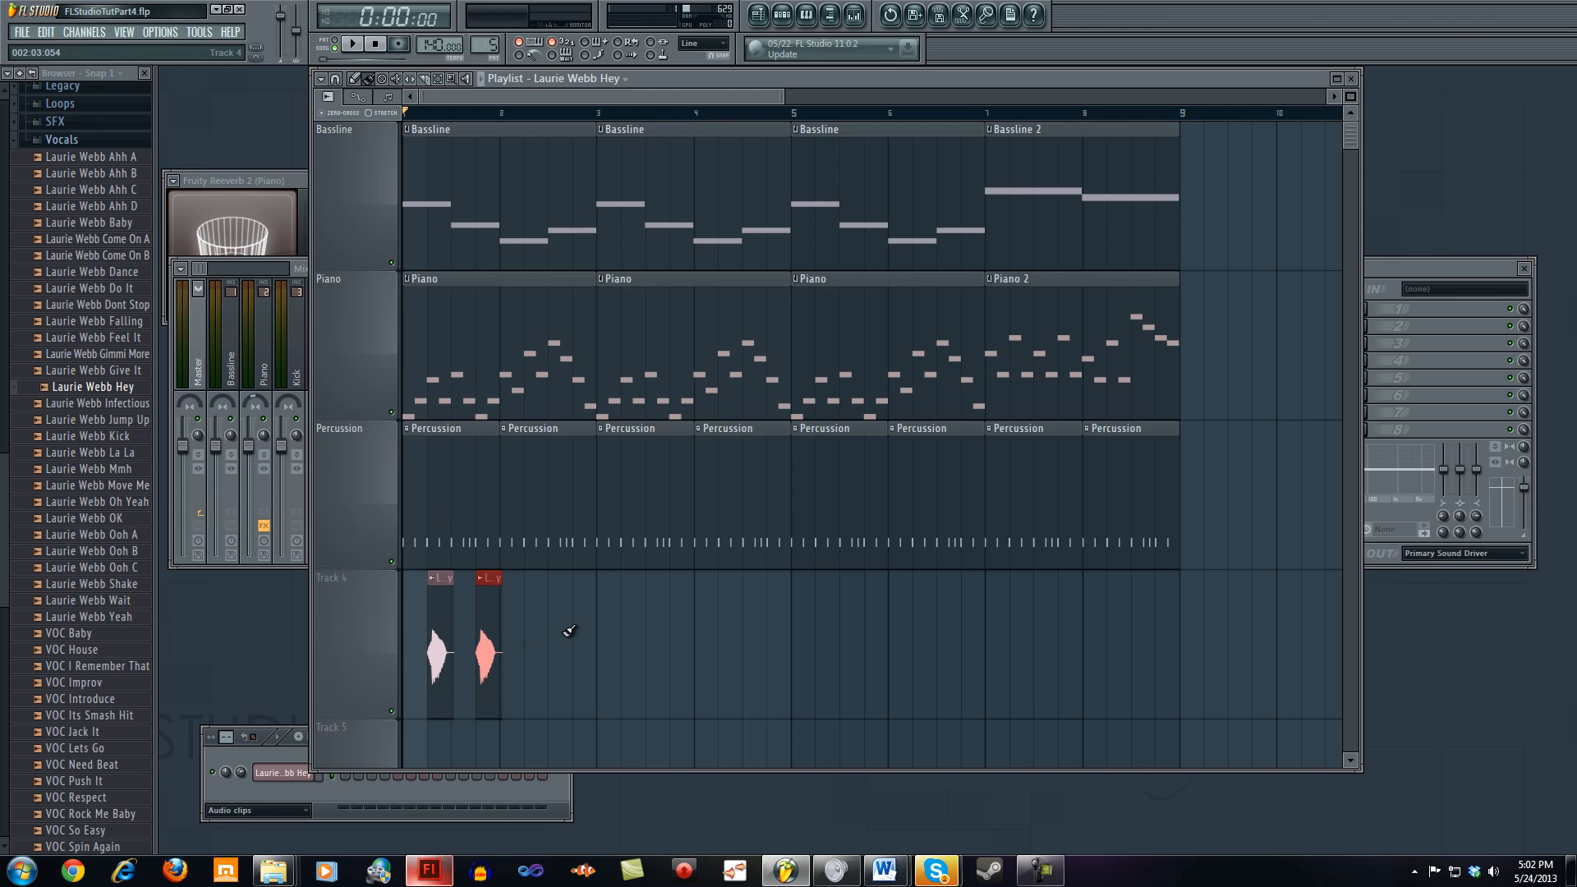
click(537, 653)
click(587, 644)
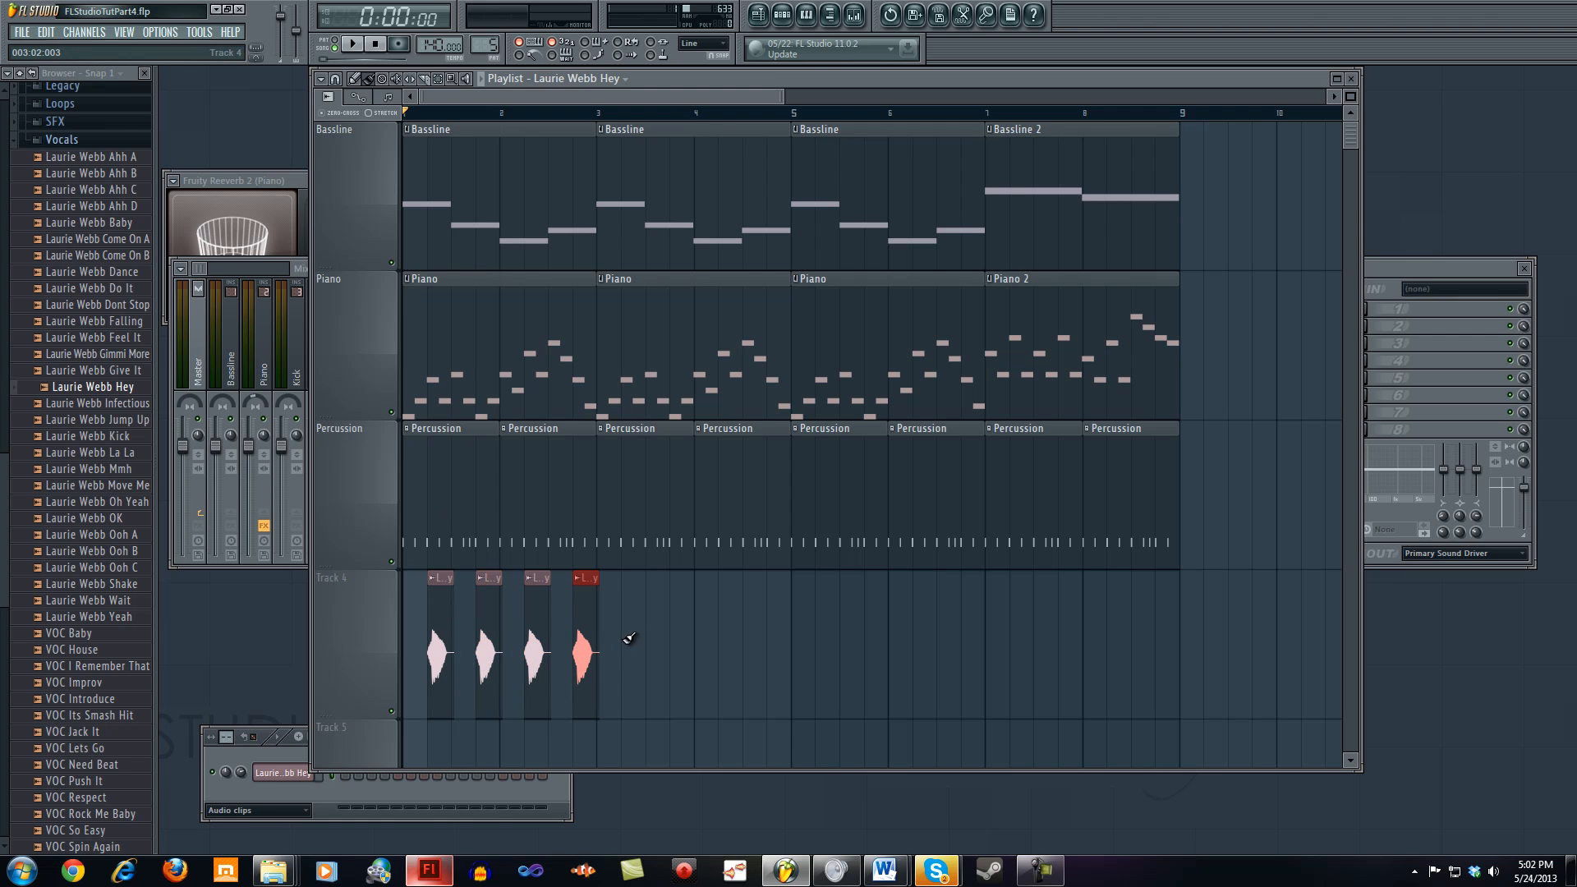
click(630, 641)
click(680, 639)
click(728, 645)
click(777, 645)
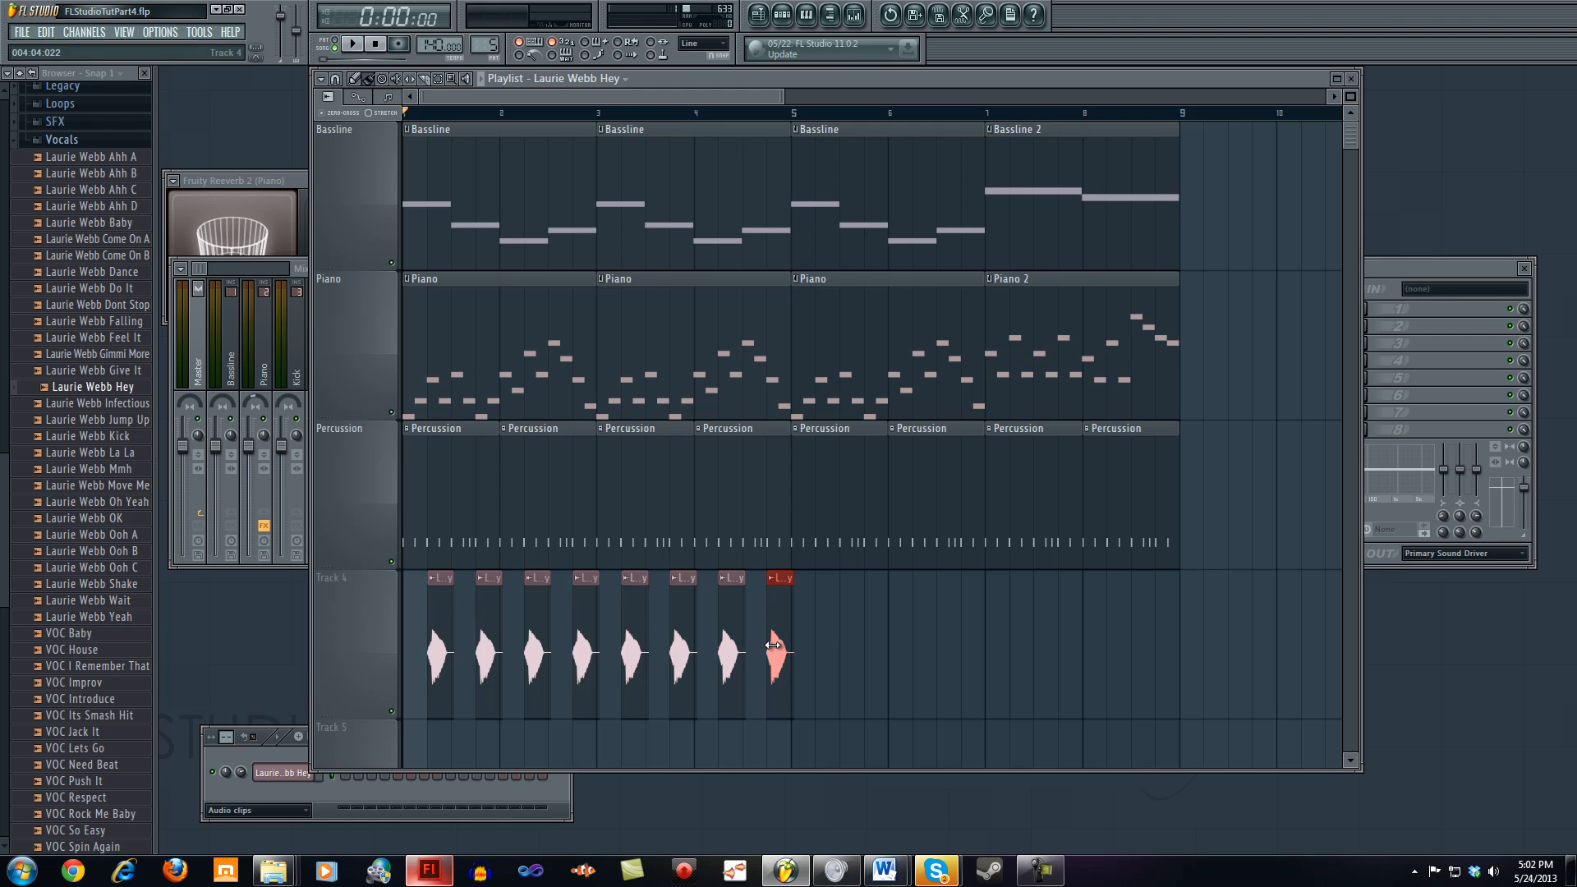
click(823, 644)
click(872, 649)
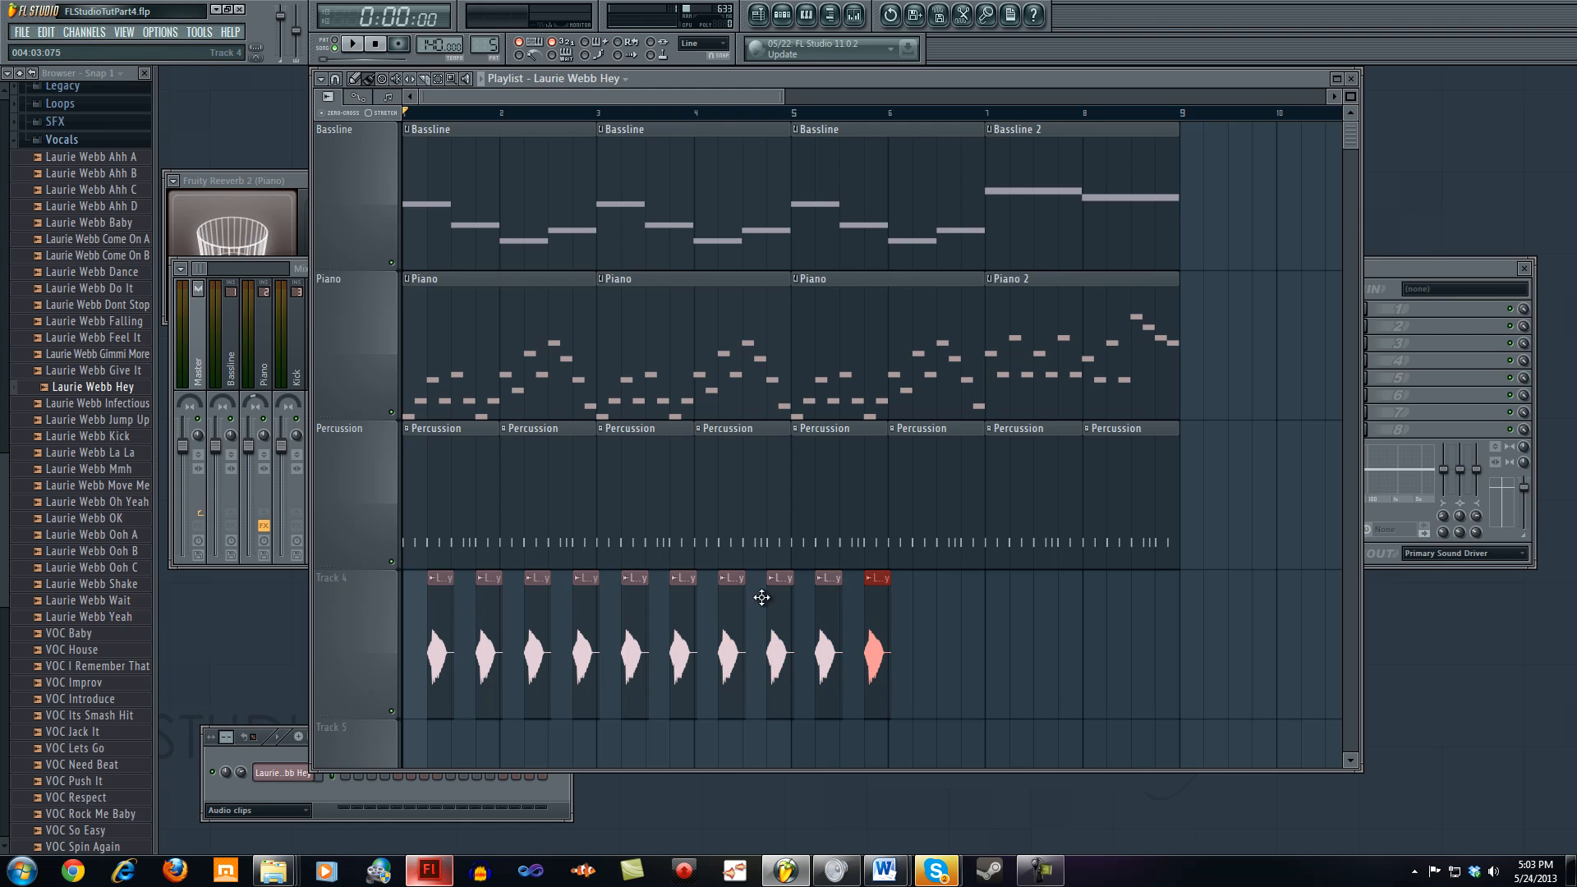
click(924, 629)
click(981, 632)
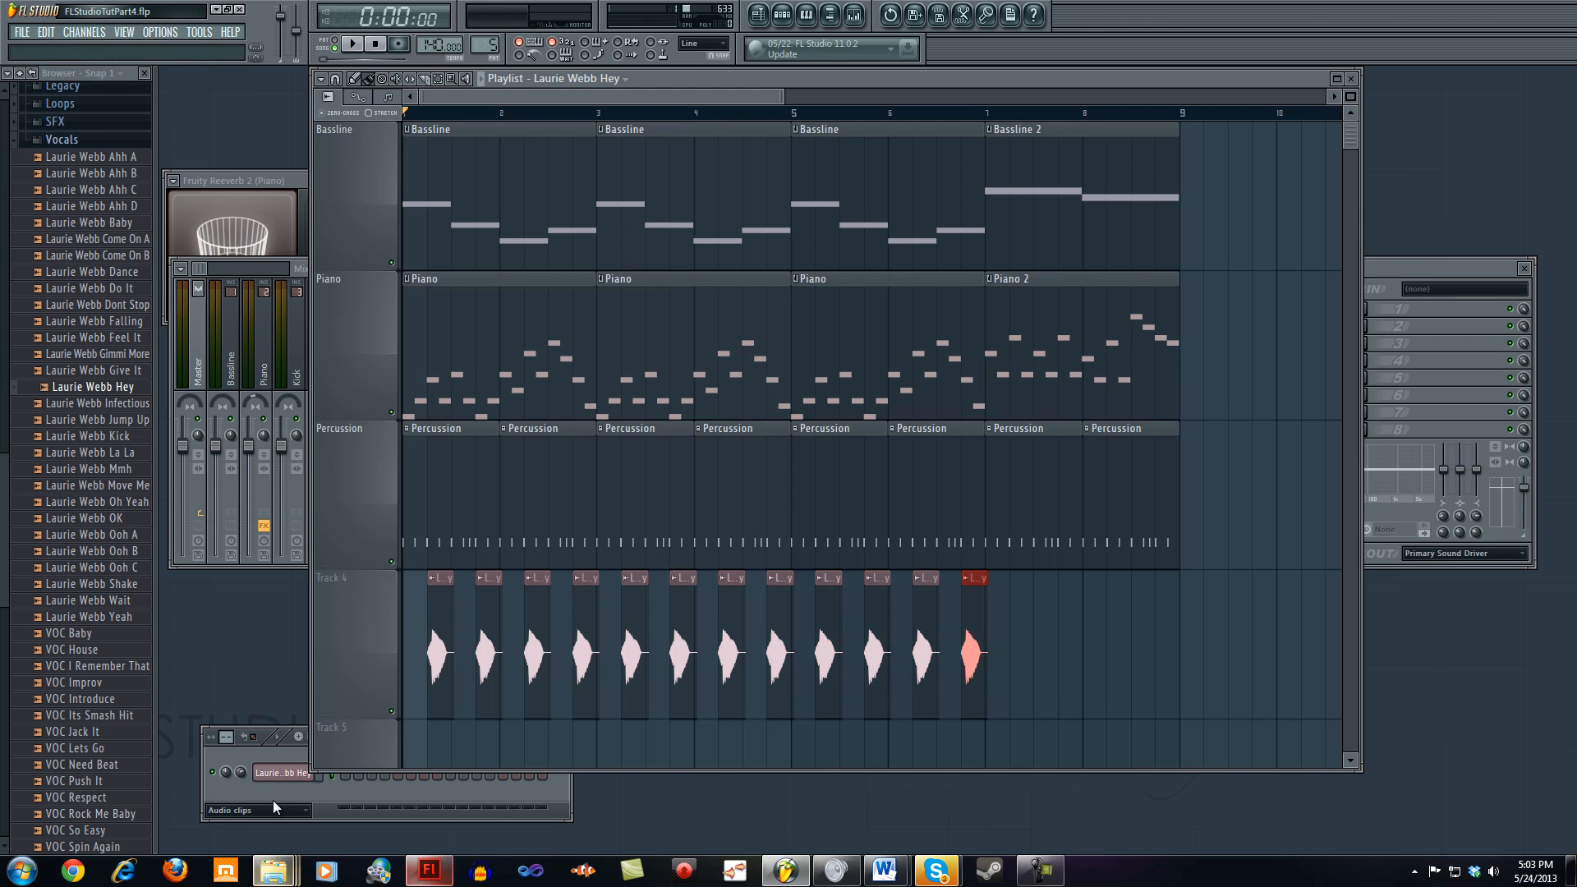
click(1027, 642)
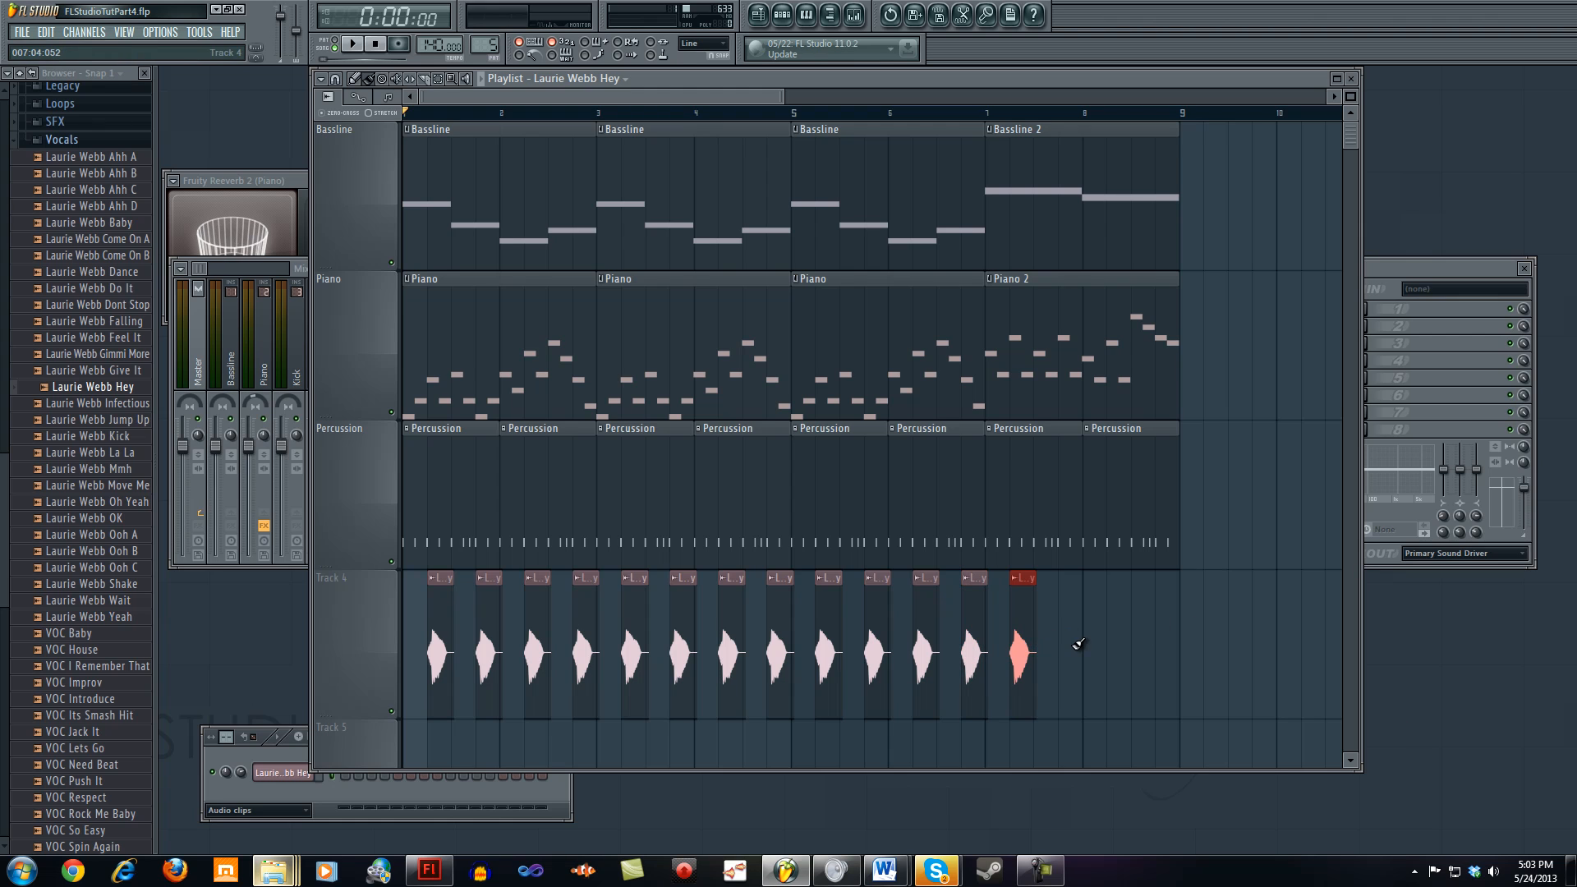
click(1101, 645)
drag(1100, 657, 1081, 664)
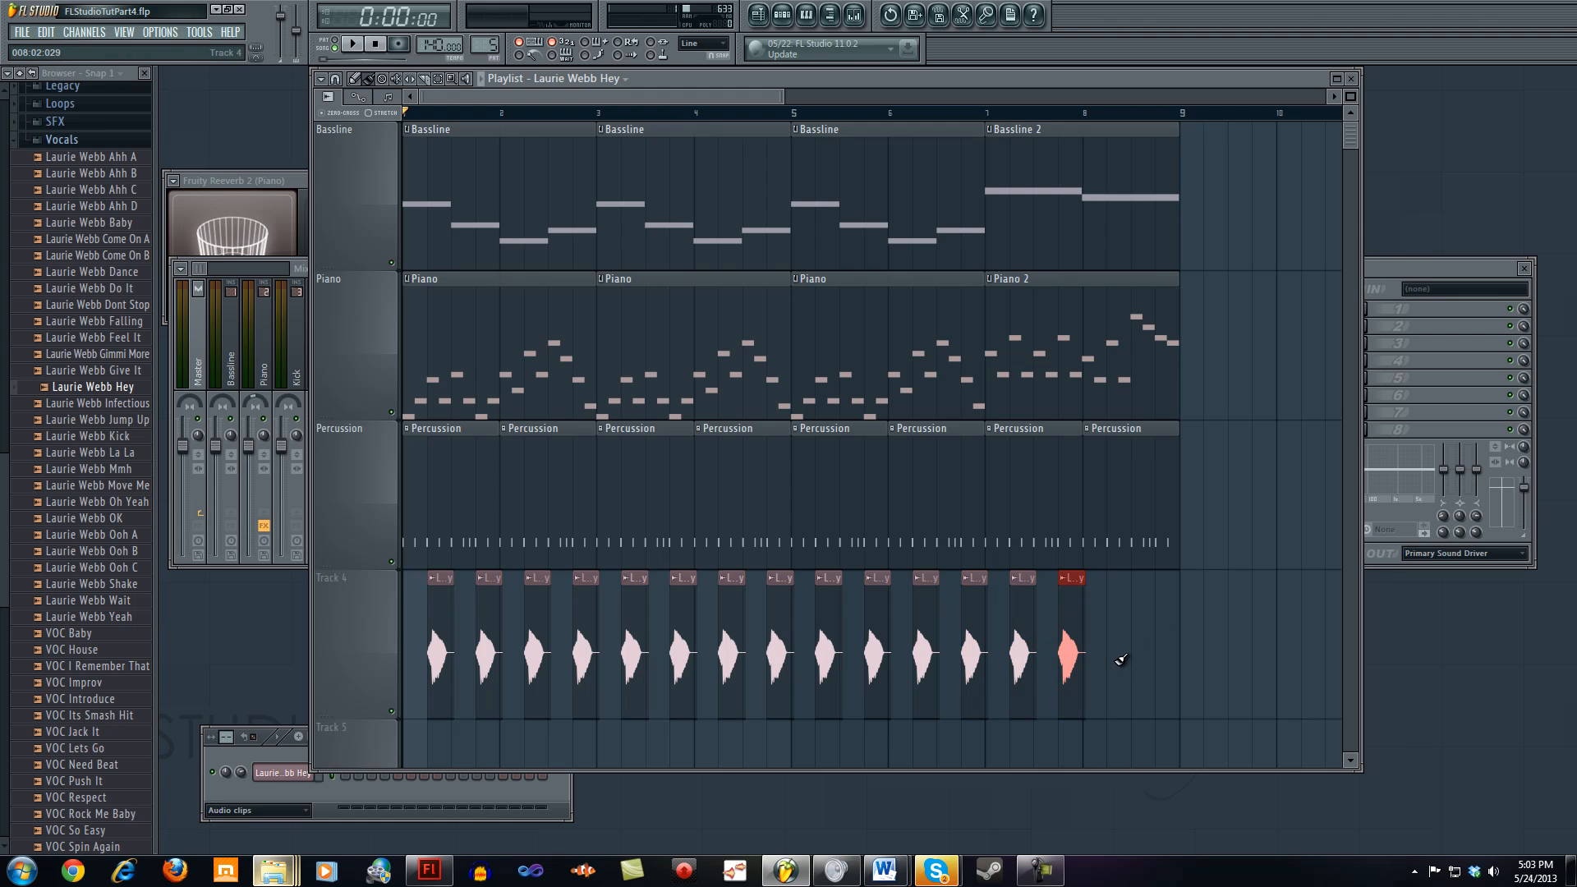
click(1119, 657)
click(1162, 664)
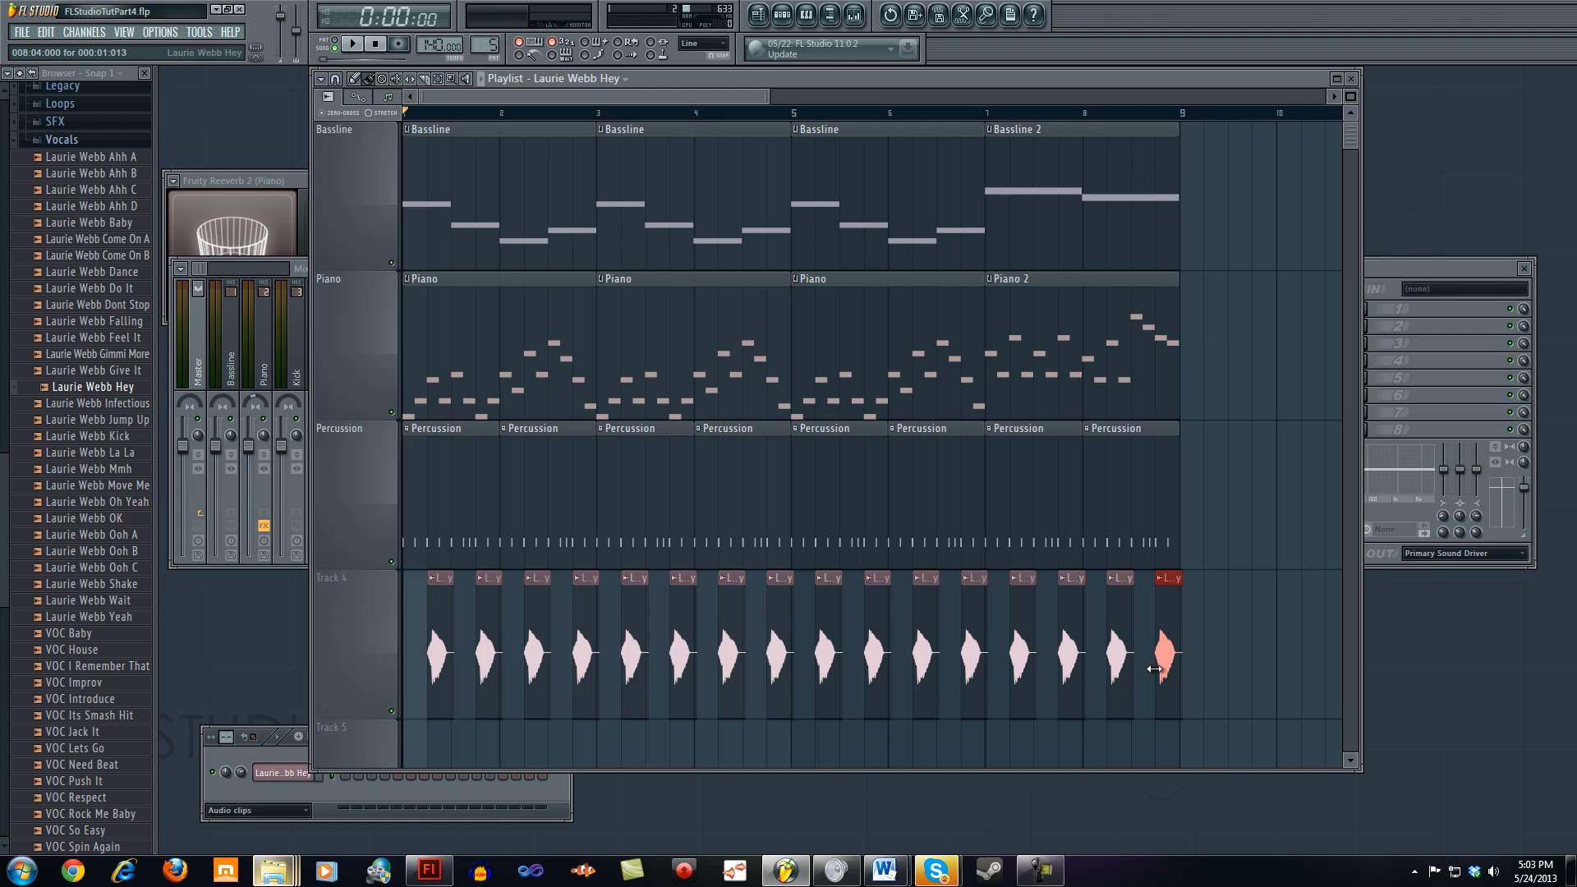
Step: Play back the song from the final Laurie Webb Hey clip at the end of bar 8, and stop playback
drag(767, 97, 712, 110)
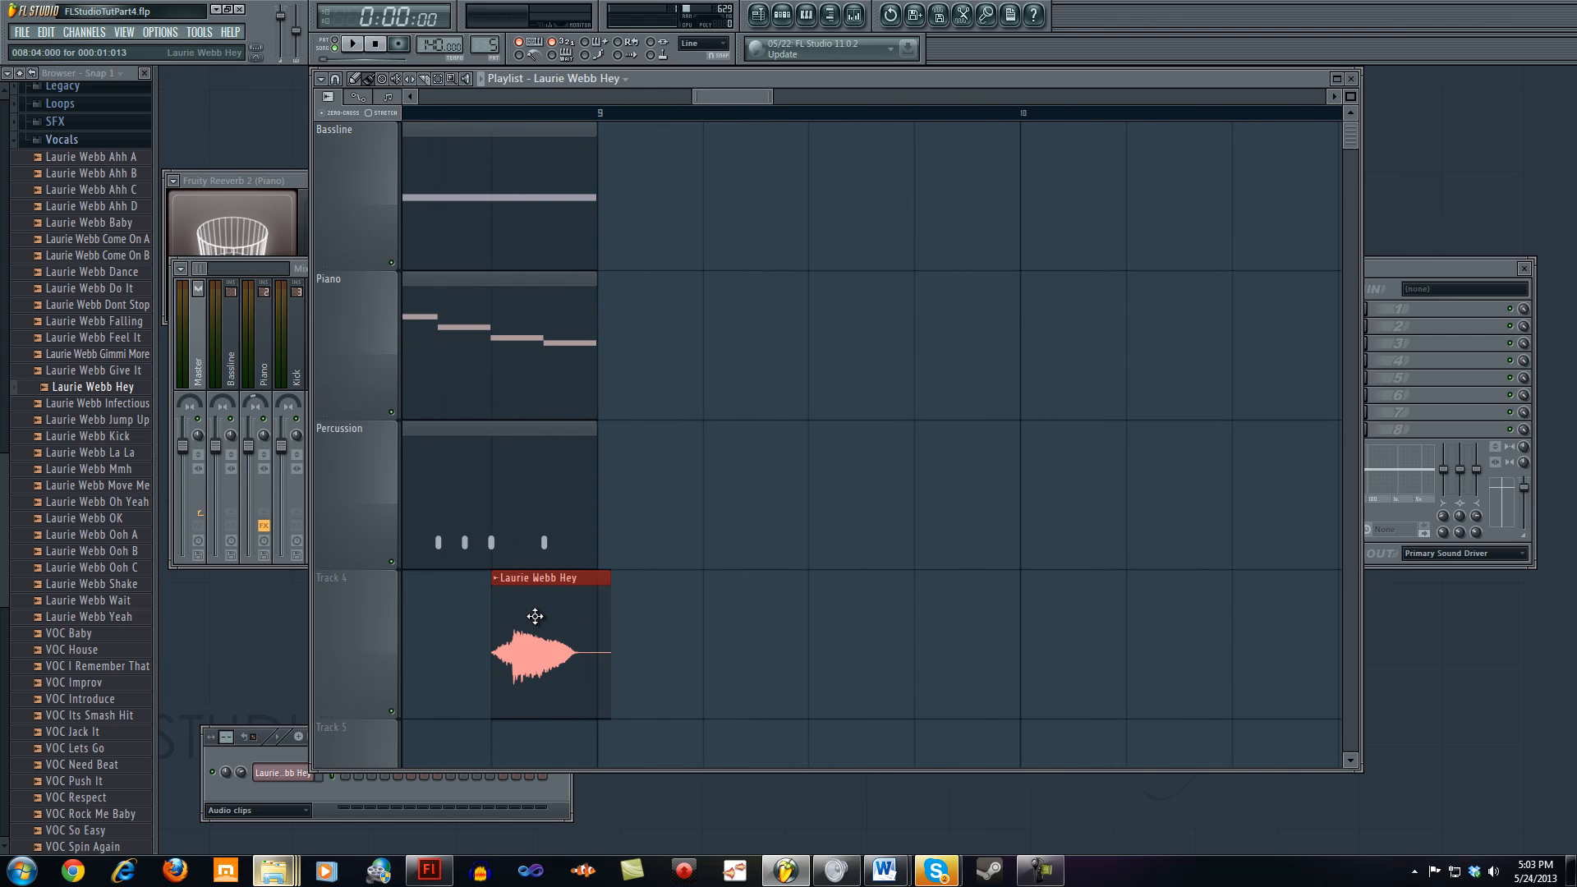
click(492, 113)
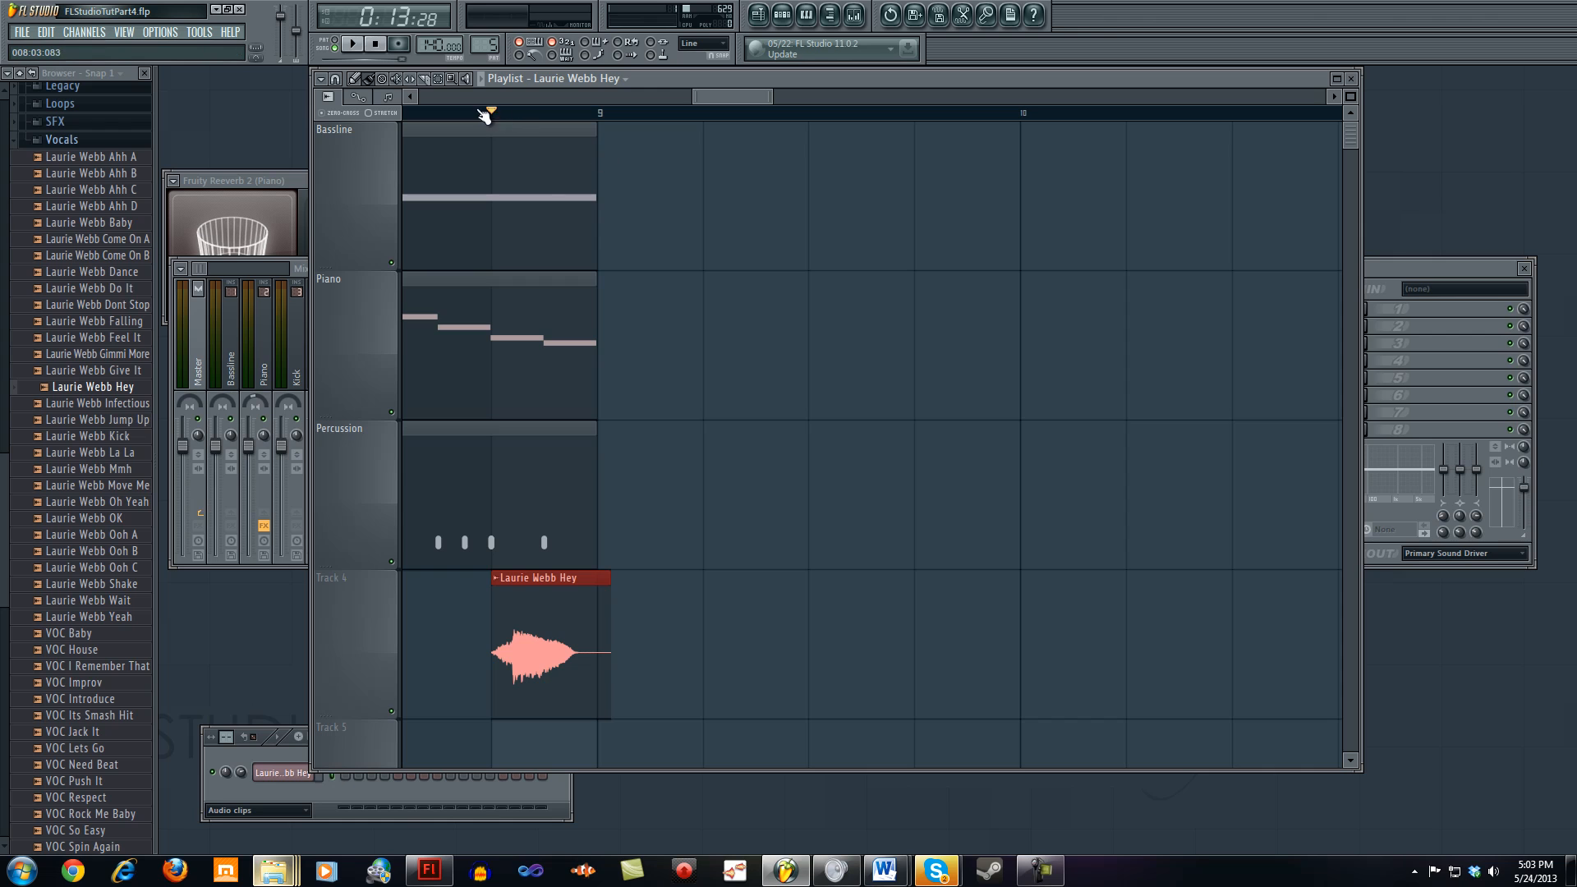
click(356, 45)
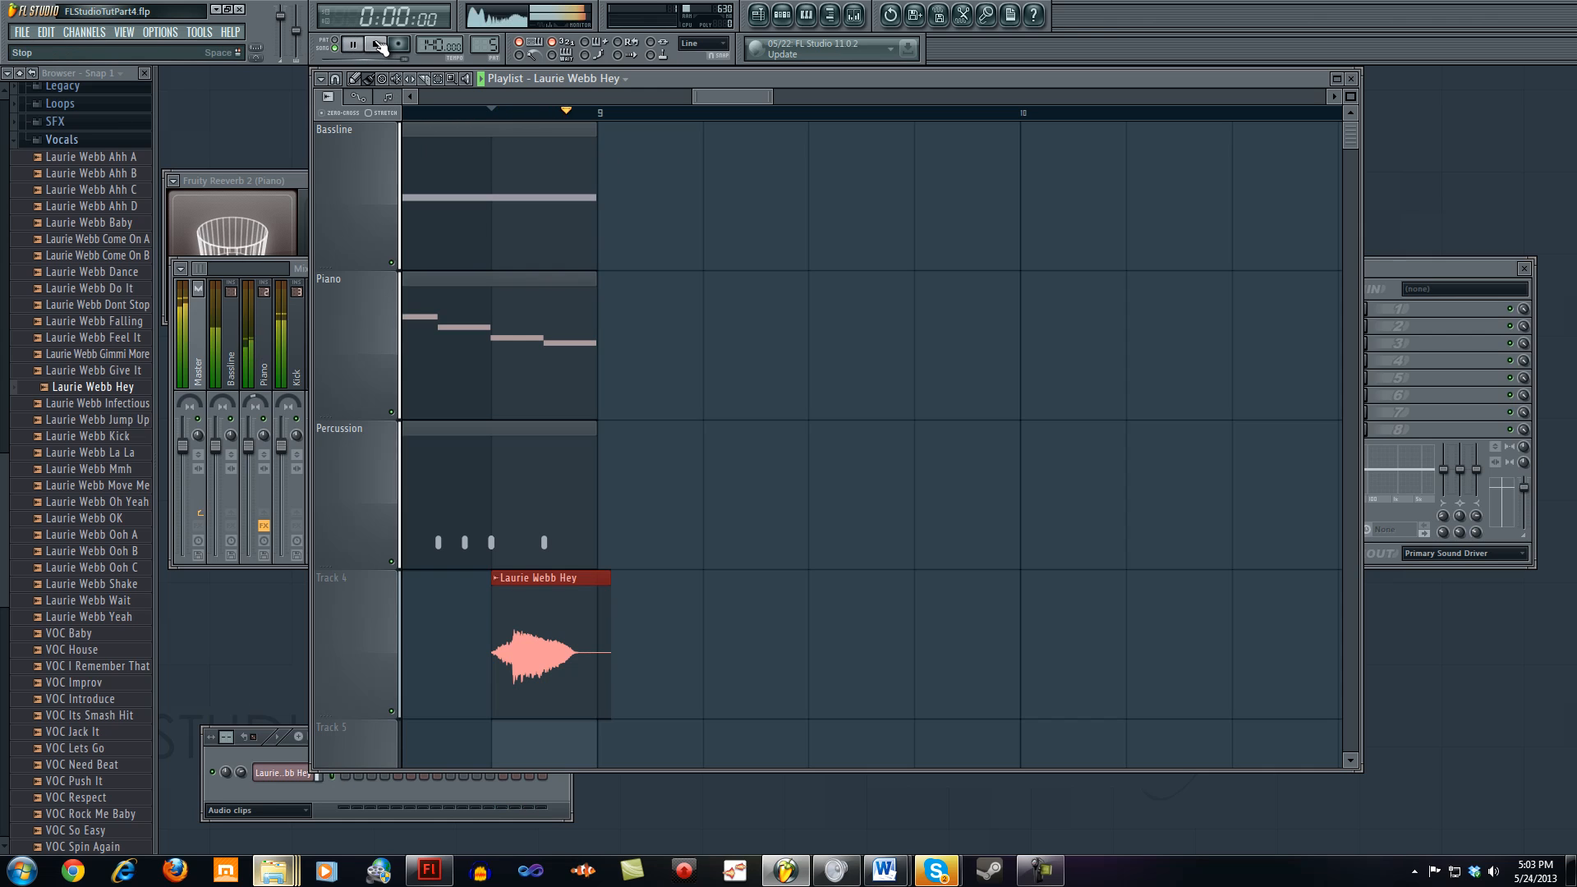
click(380, 46)
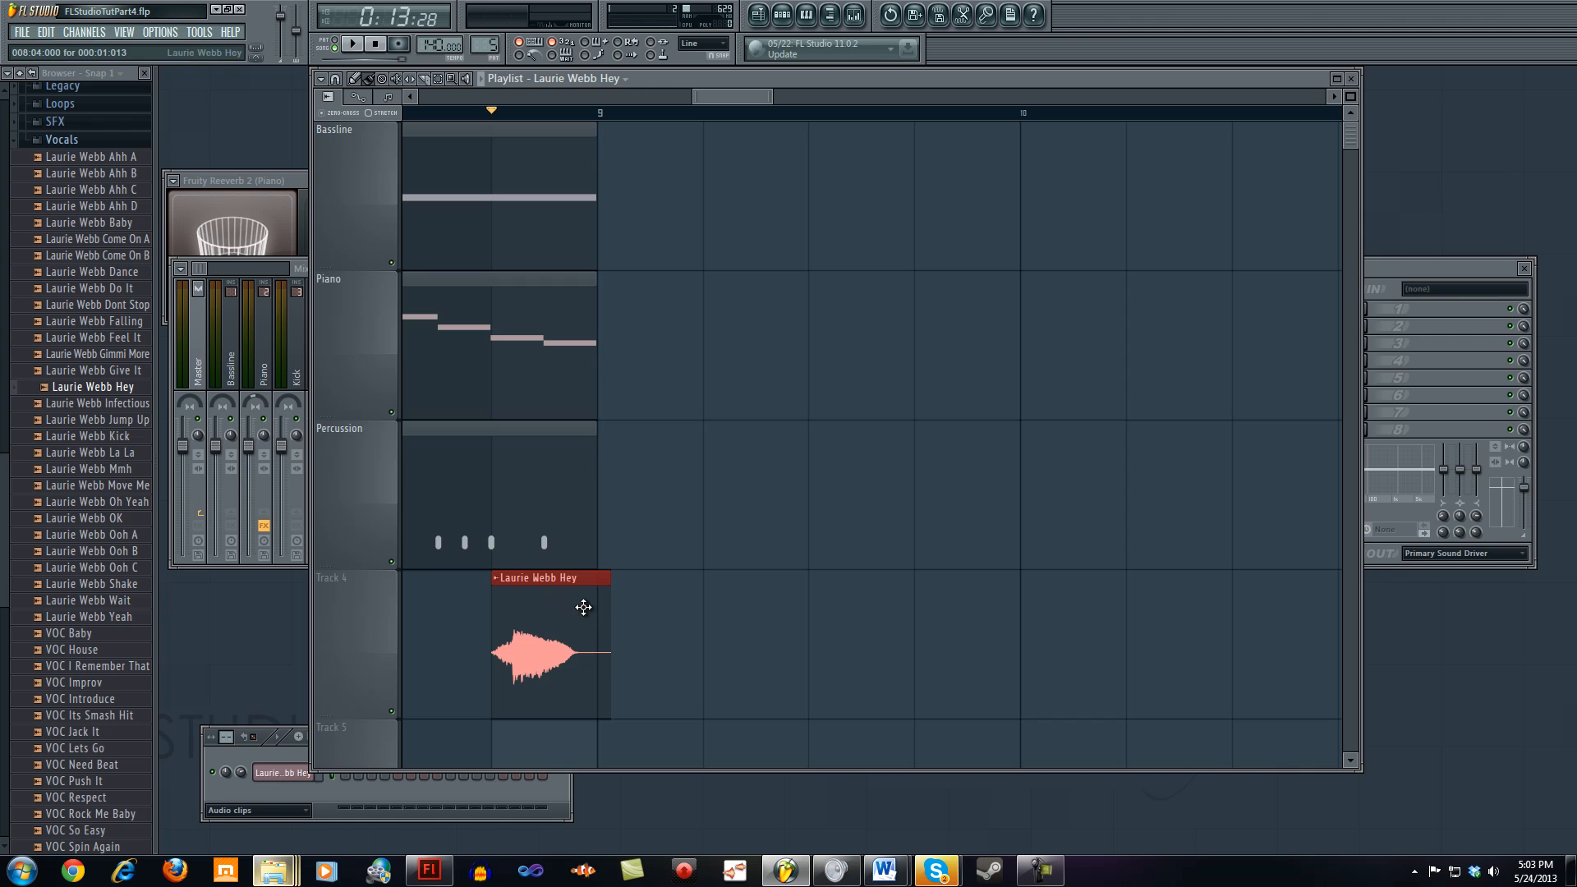
Step: Set the playlist's grid snapping to Beat
click(345, 81)
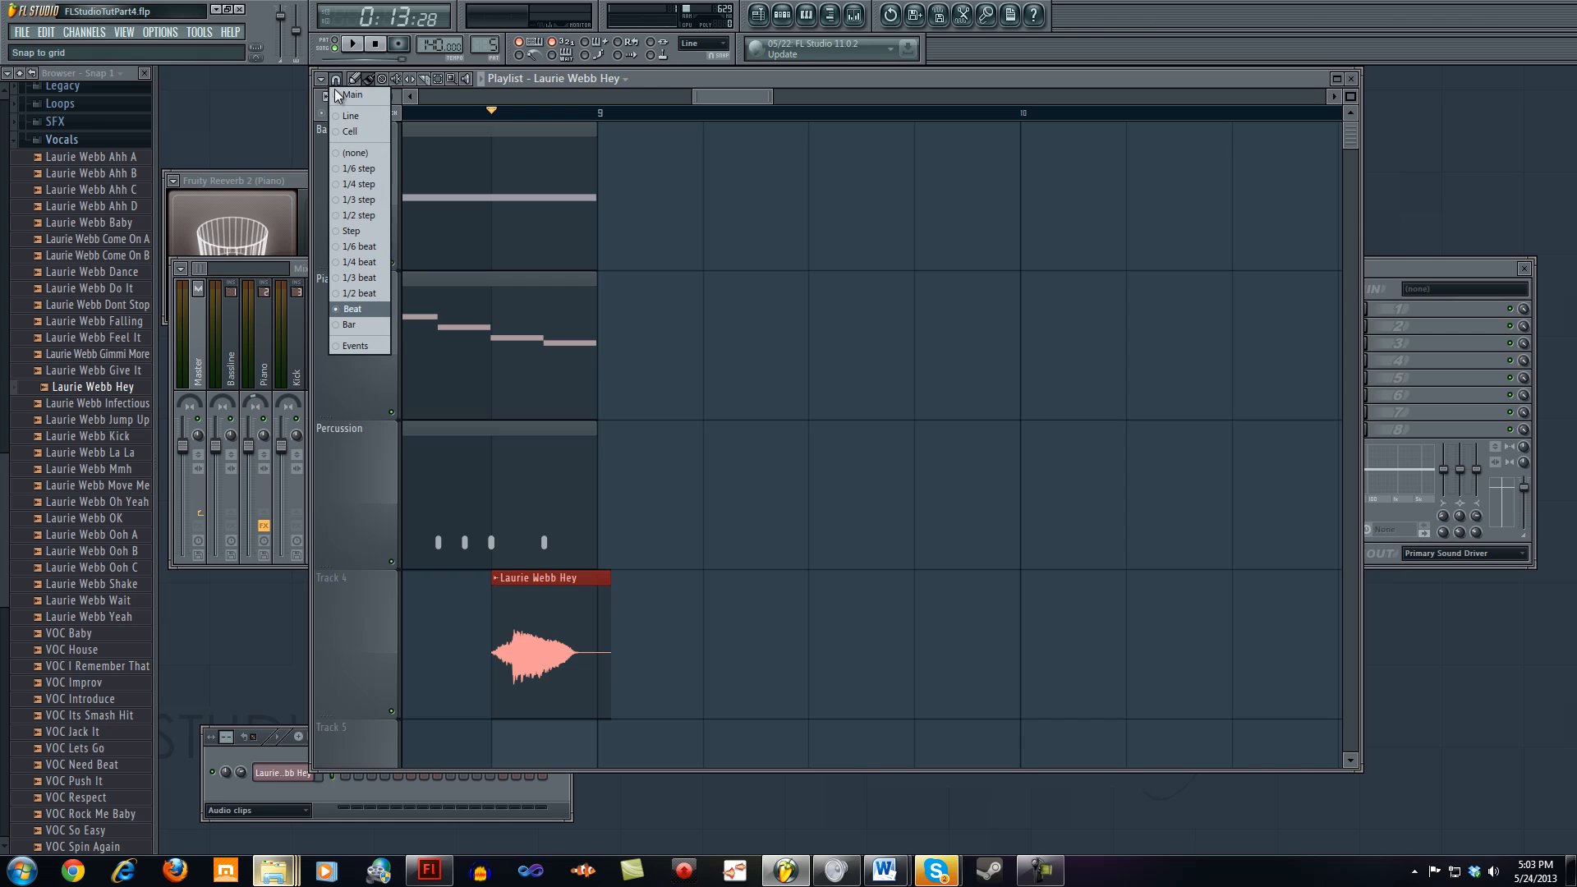
click(388, 312)
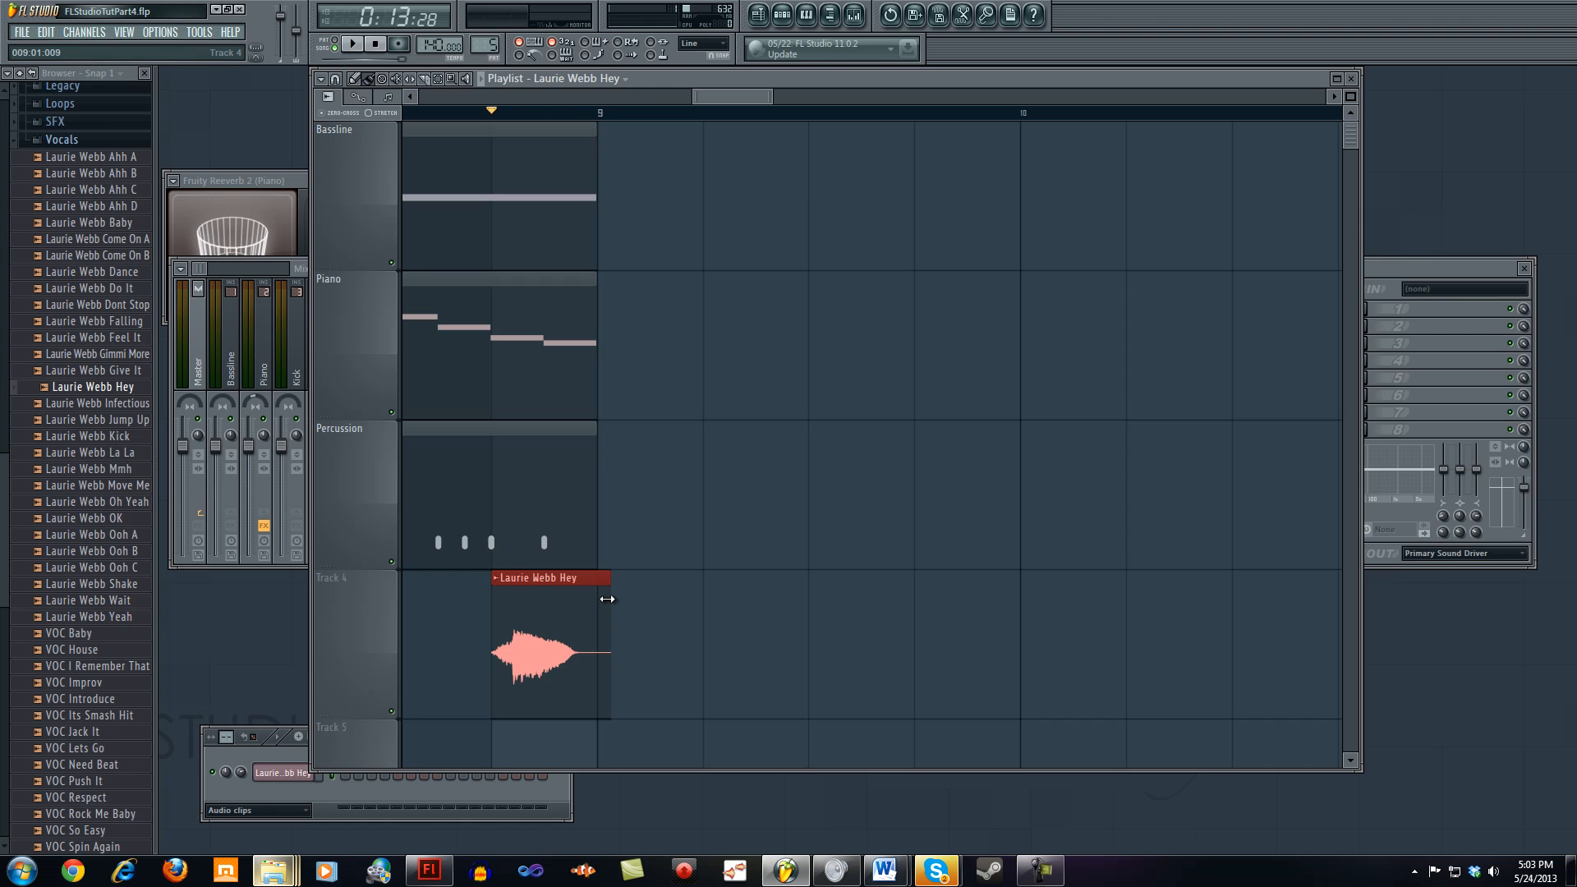
Step: Turn off the playlist's grid snapping and shorten the final Laurie Webb Hey clip to end exactly at the end of bar 8
click(335, 79)
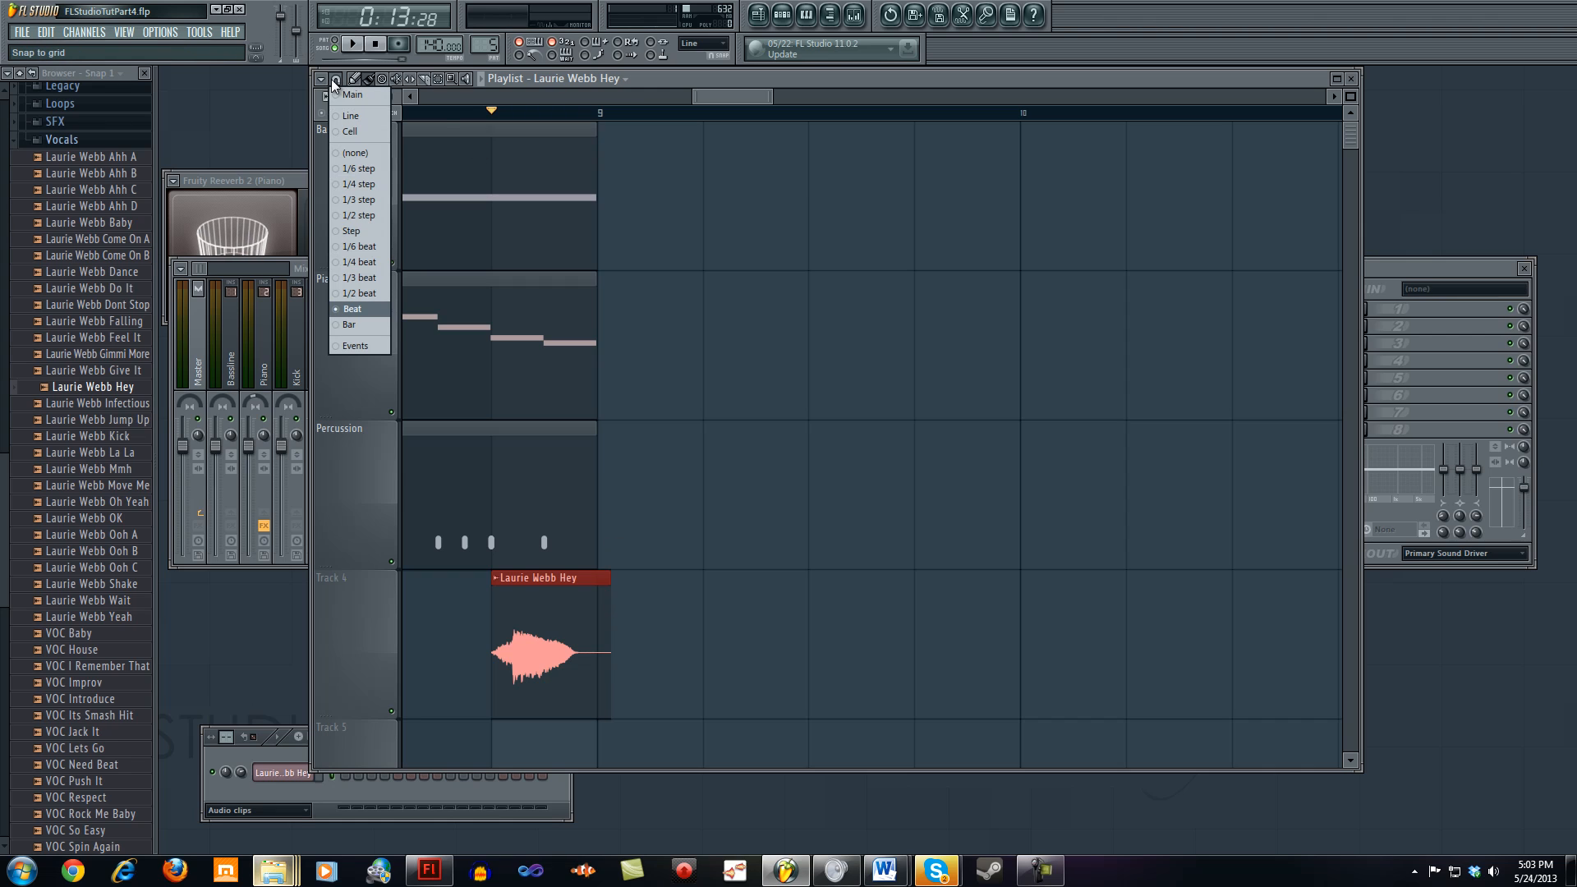
click(334, 80)
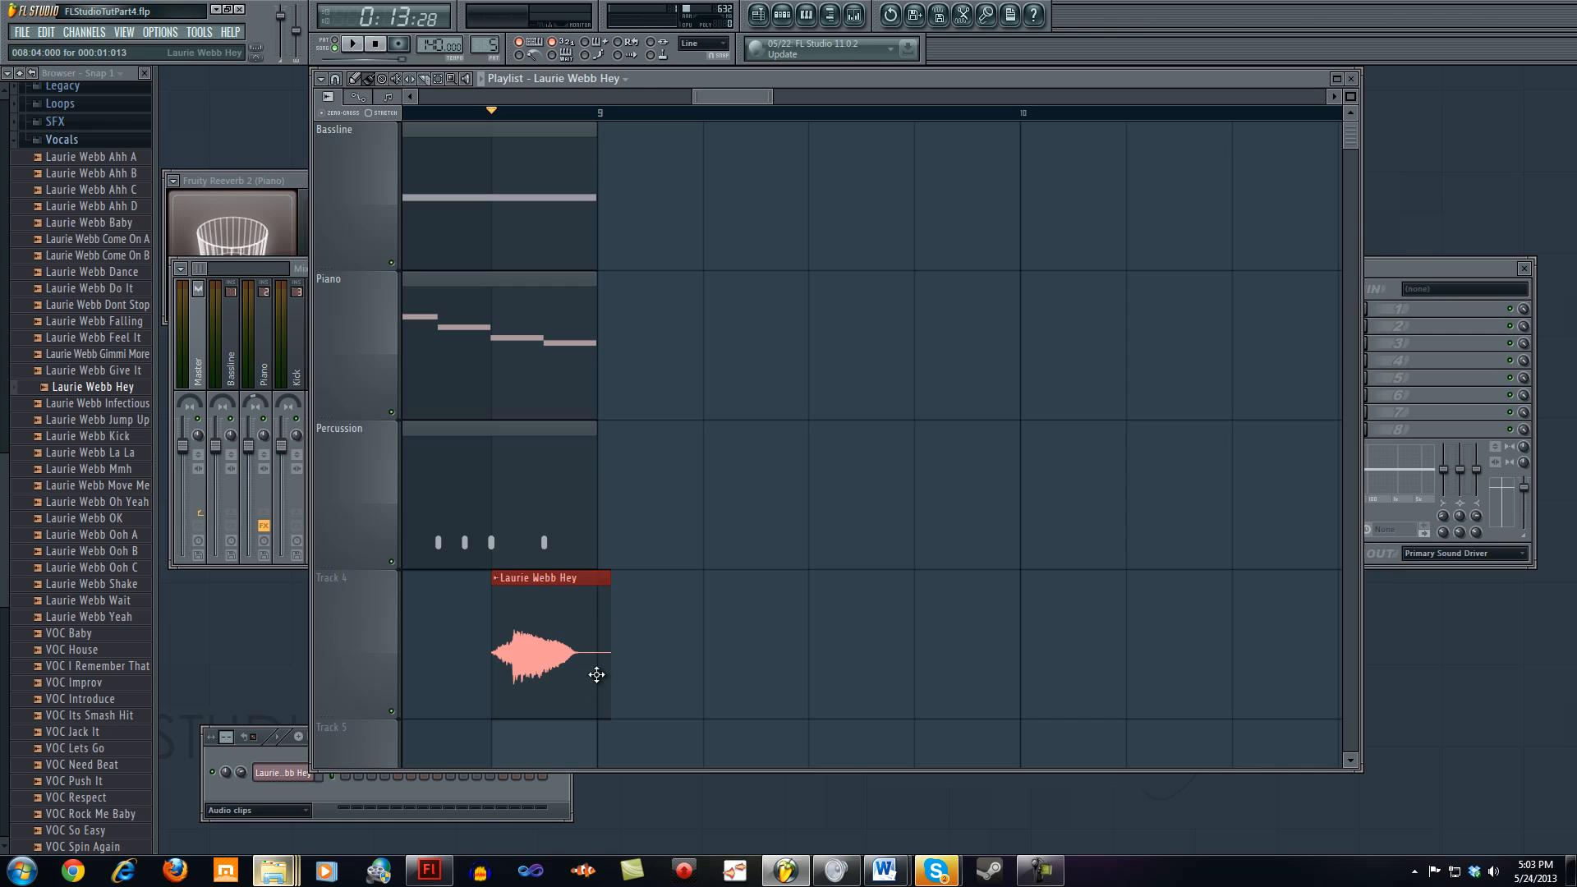
click(334, 78)
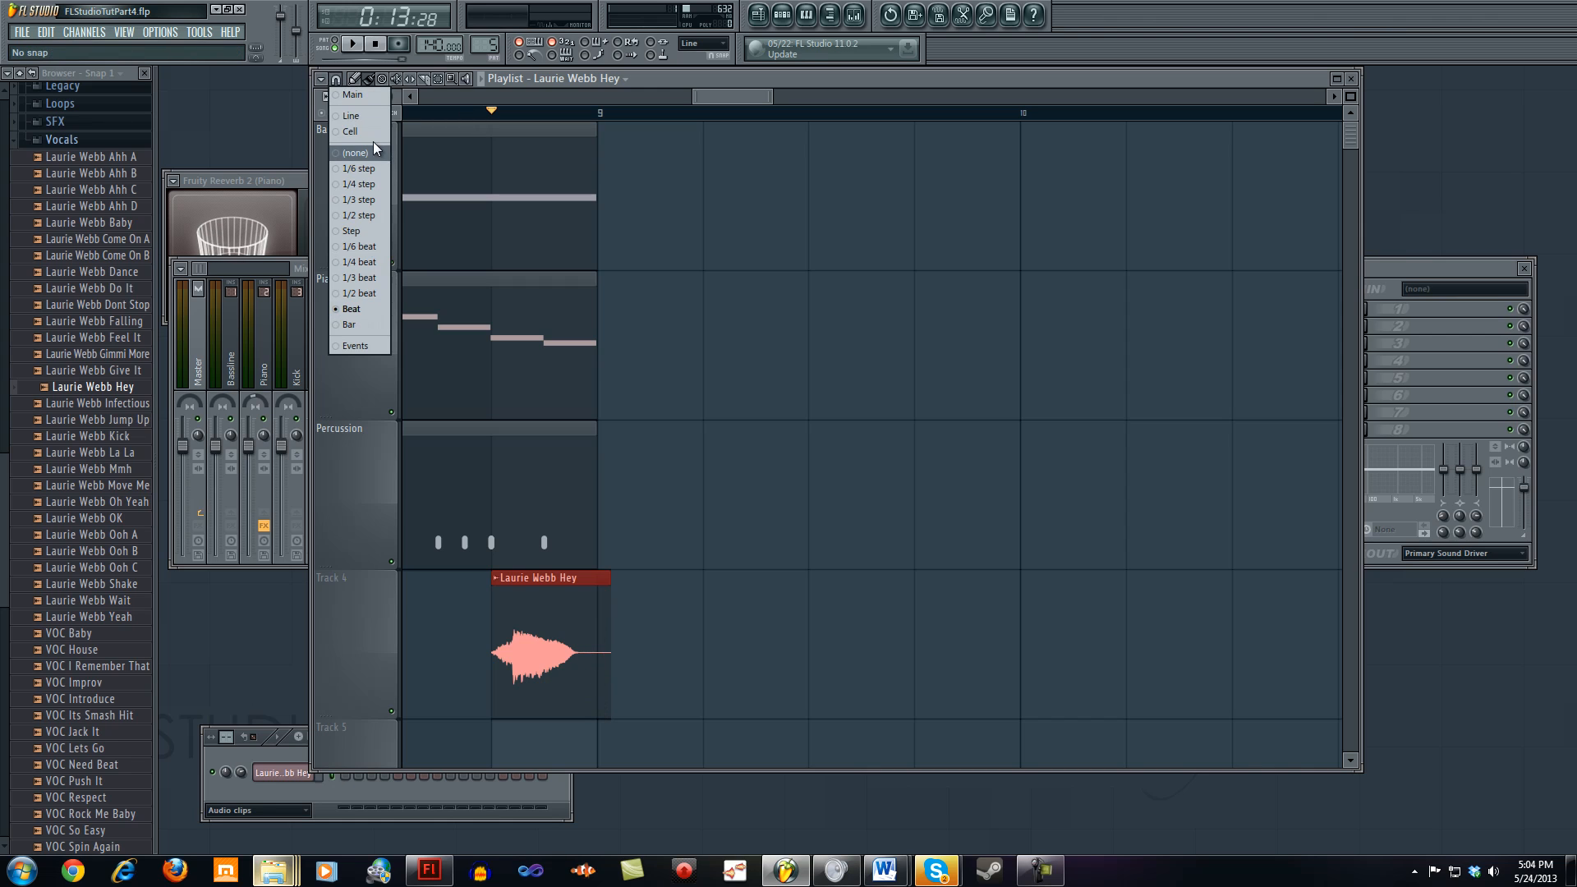
click(374, 154)
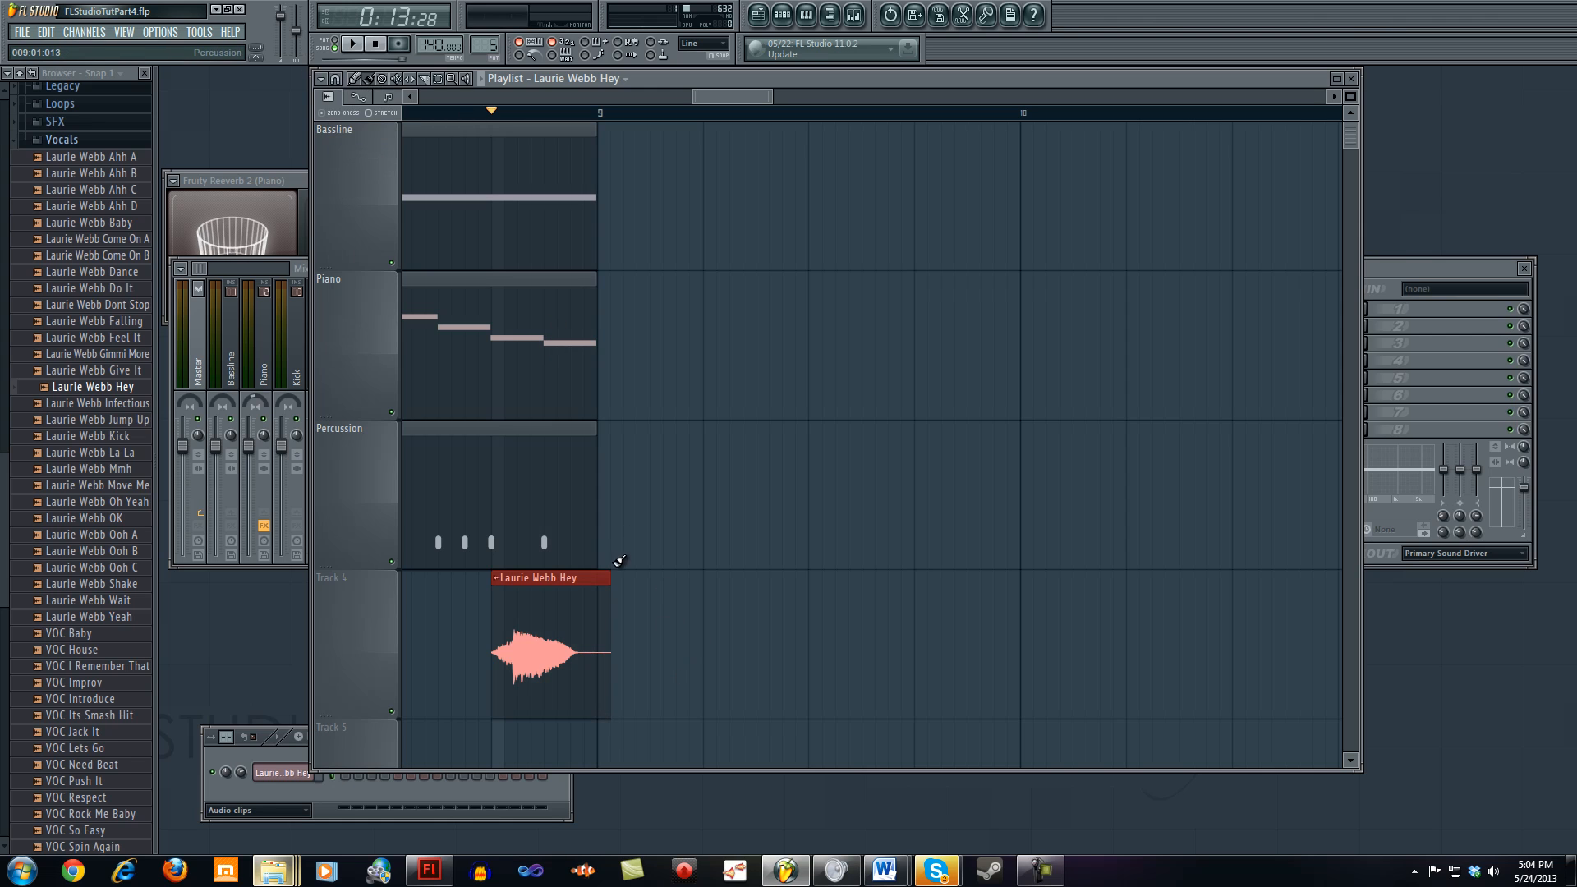
drag(610, 583, 594, 585)
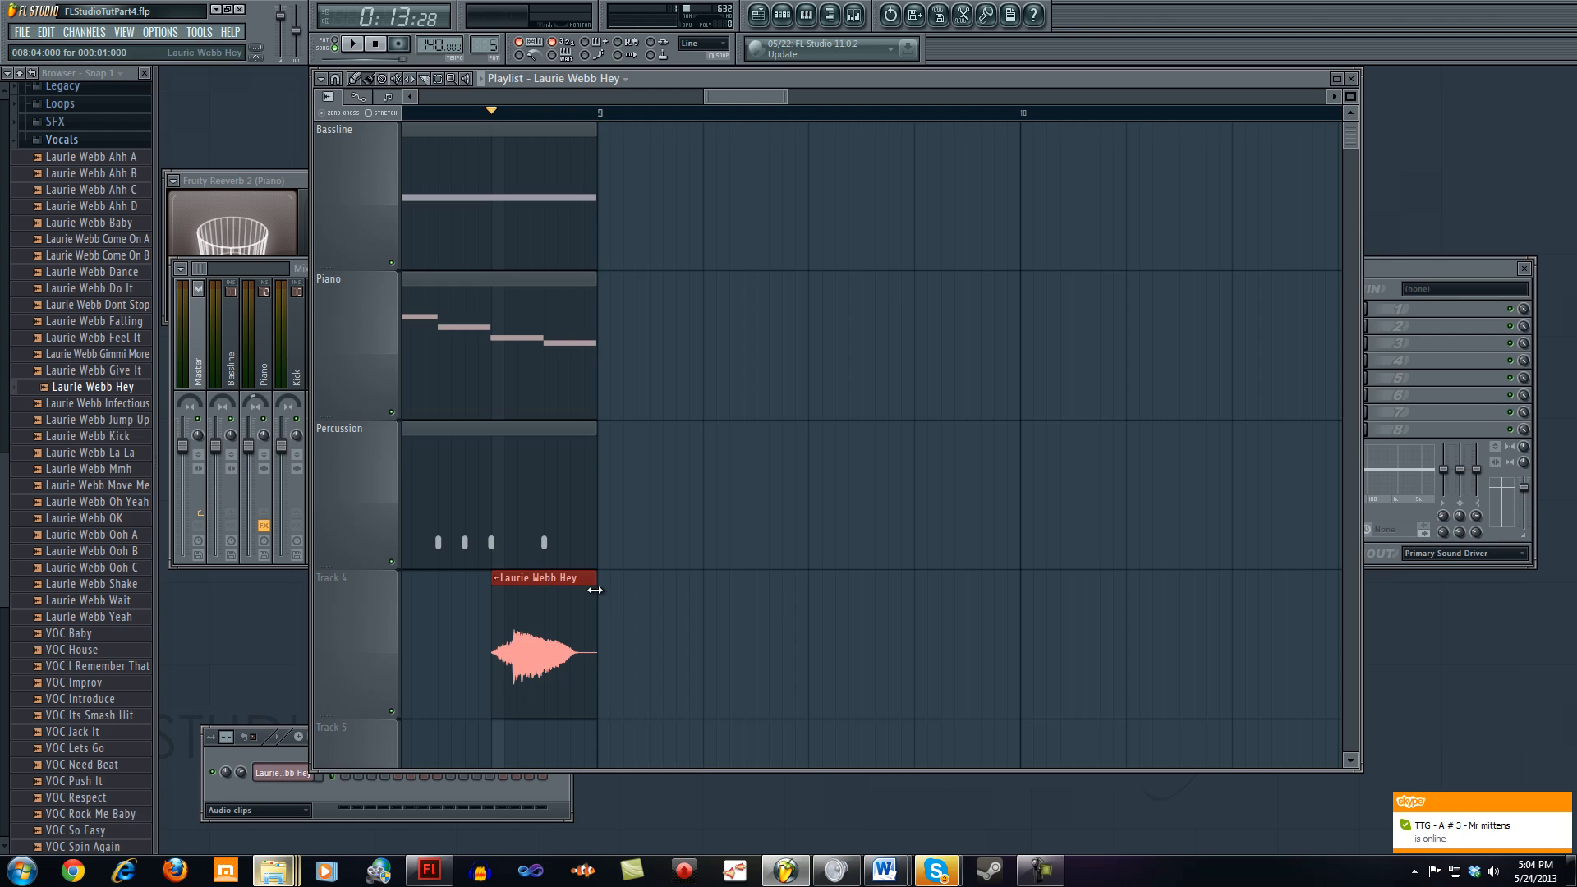
Step: Play back the opening bars of the song from the beginning, and stop playback
drag(714, 97, 696, 96)
click(376, 43)
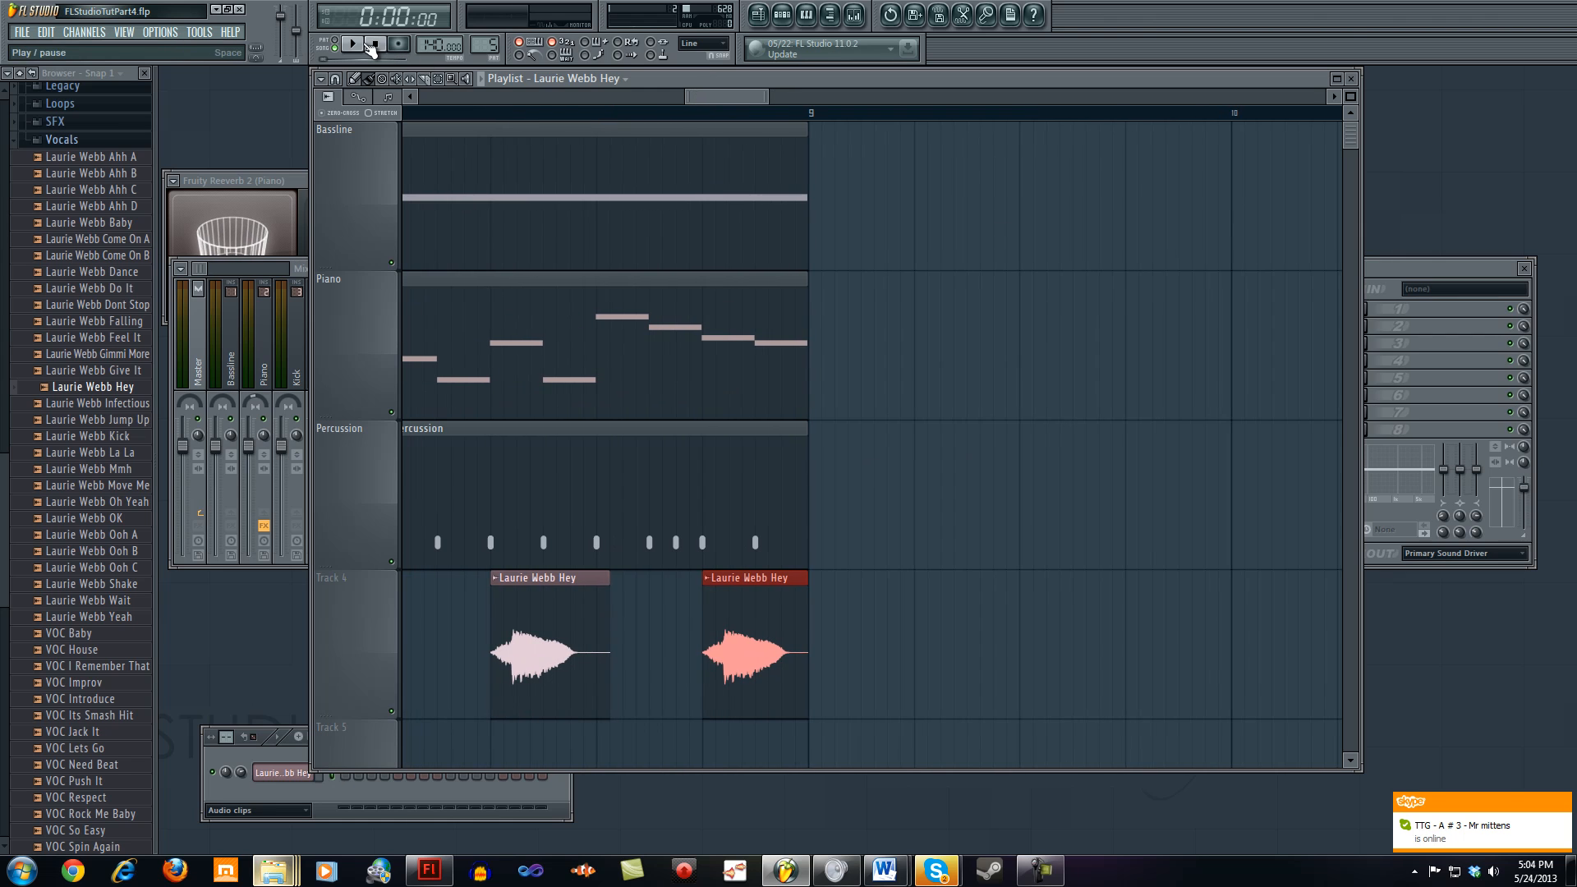
key(space)
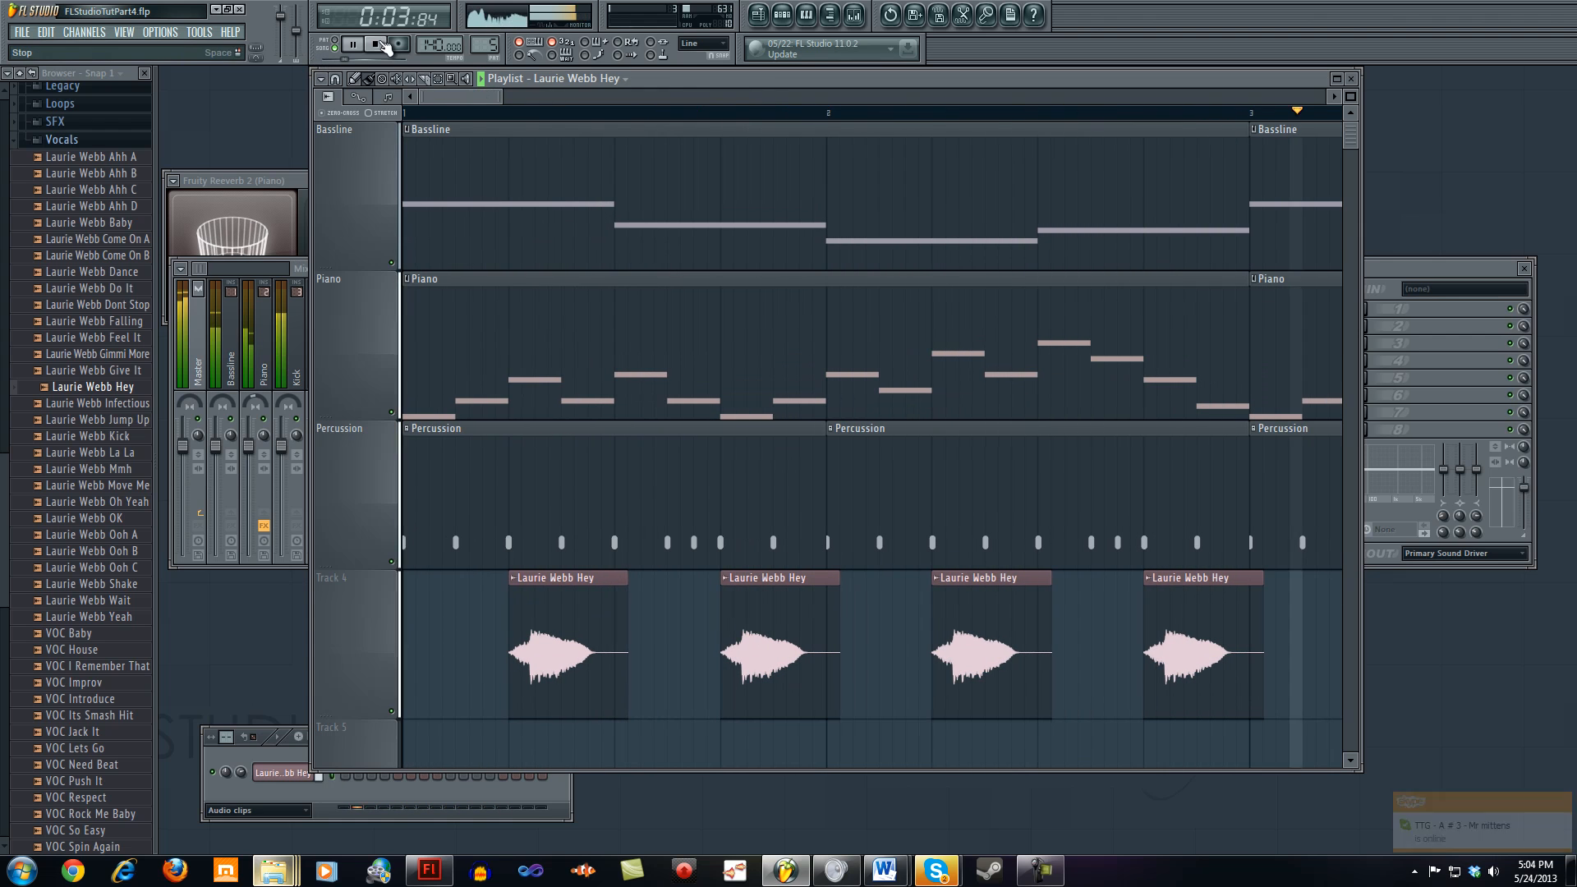
key(space)
drag(502, 100, 785, 96)
drag(1232, 665, 535, 586)
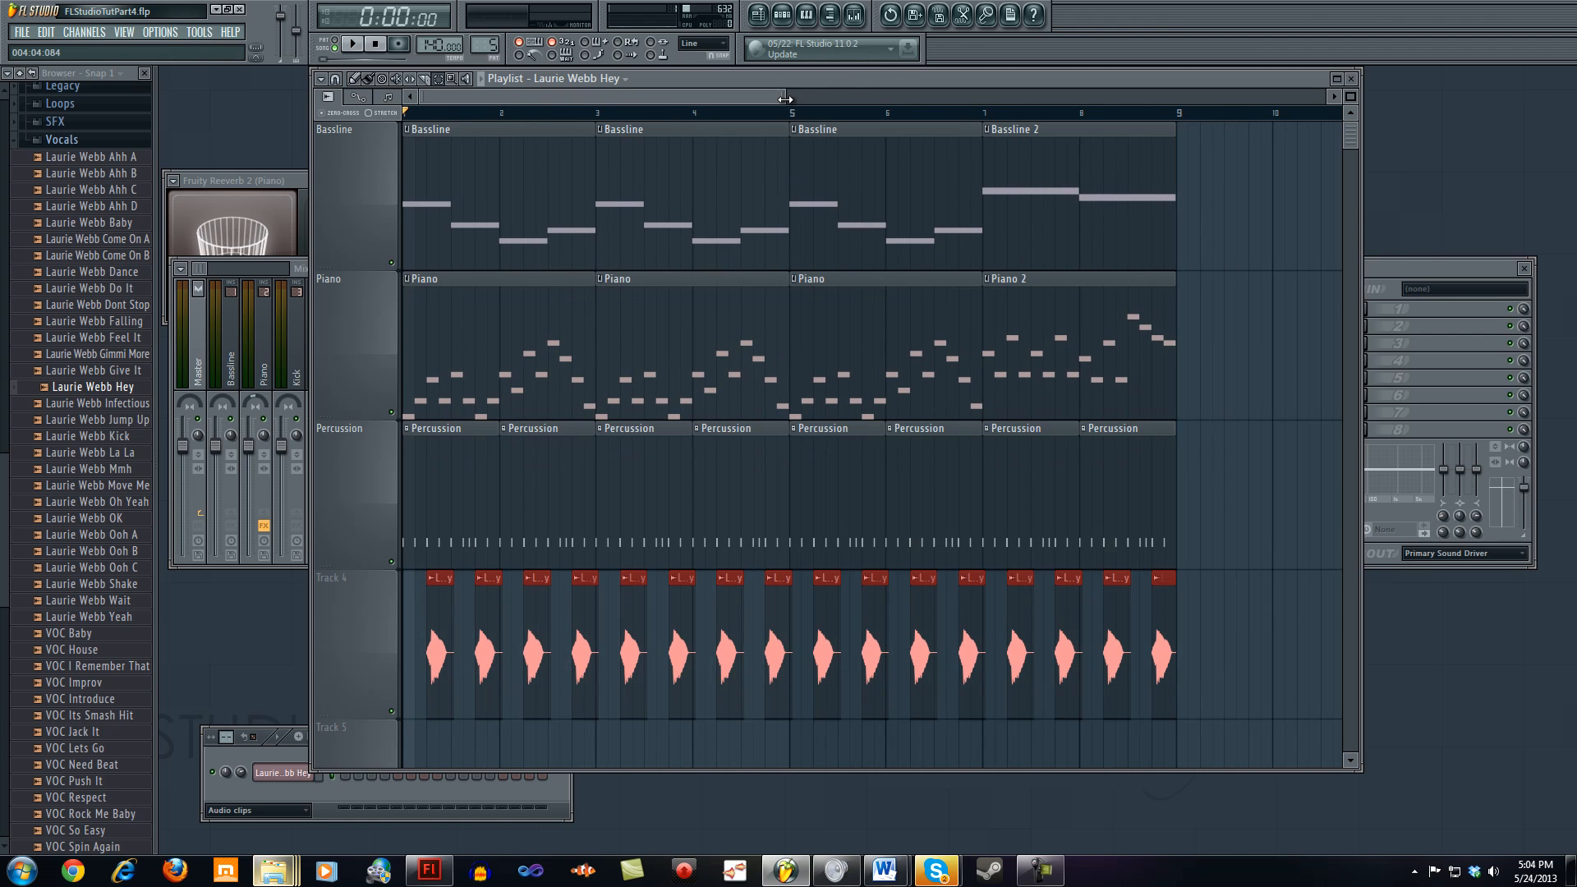
drag(786, 96, 408, 87)
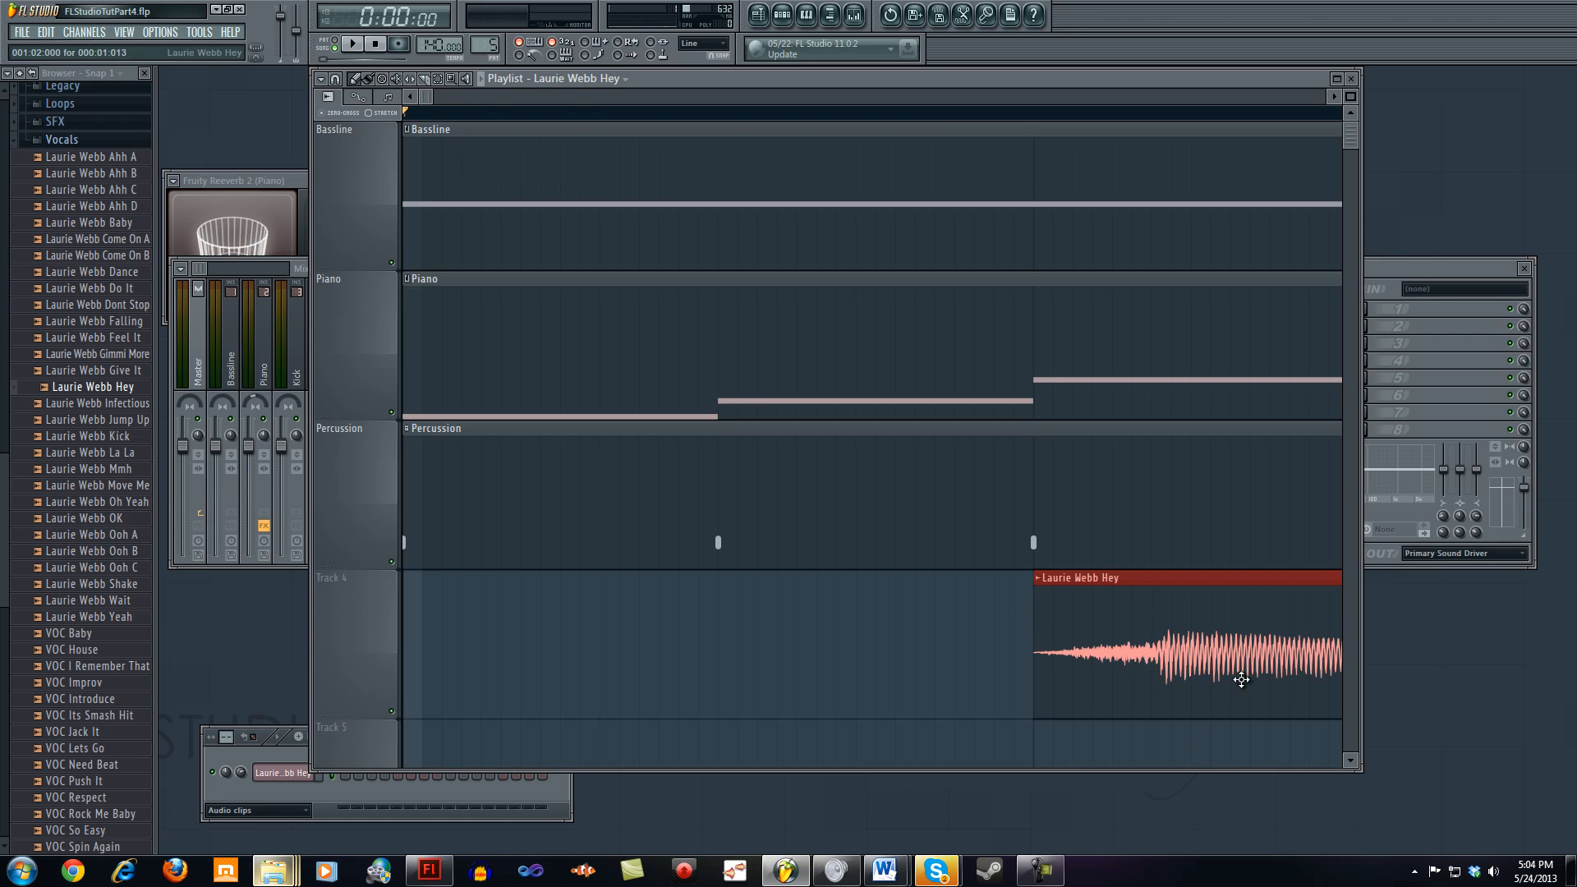
drag(1239, 671, 1150, 676)
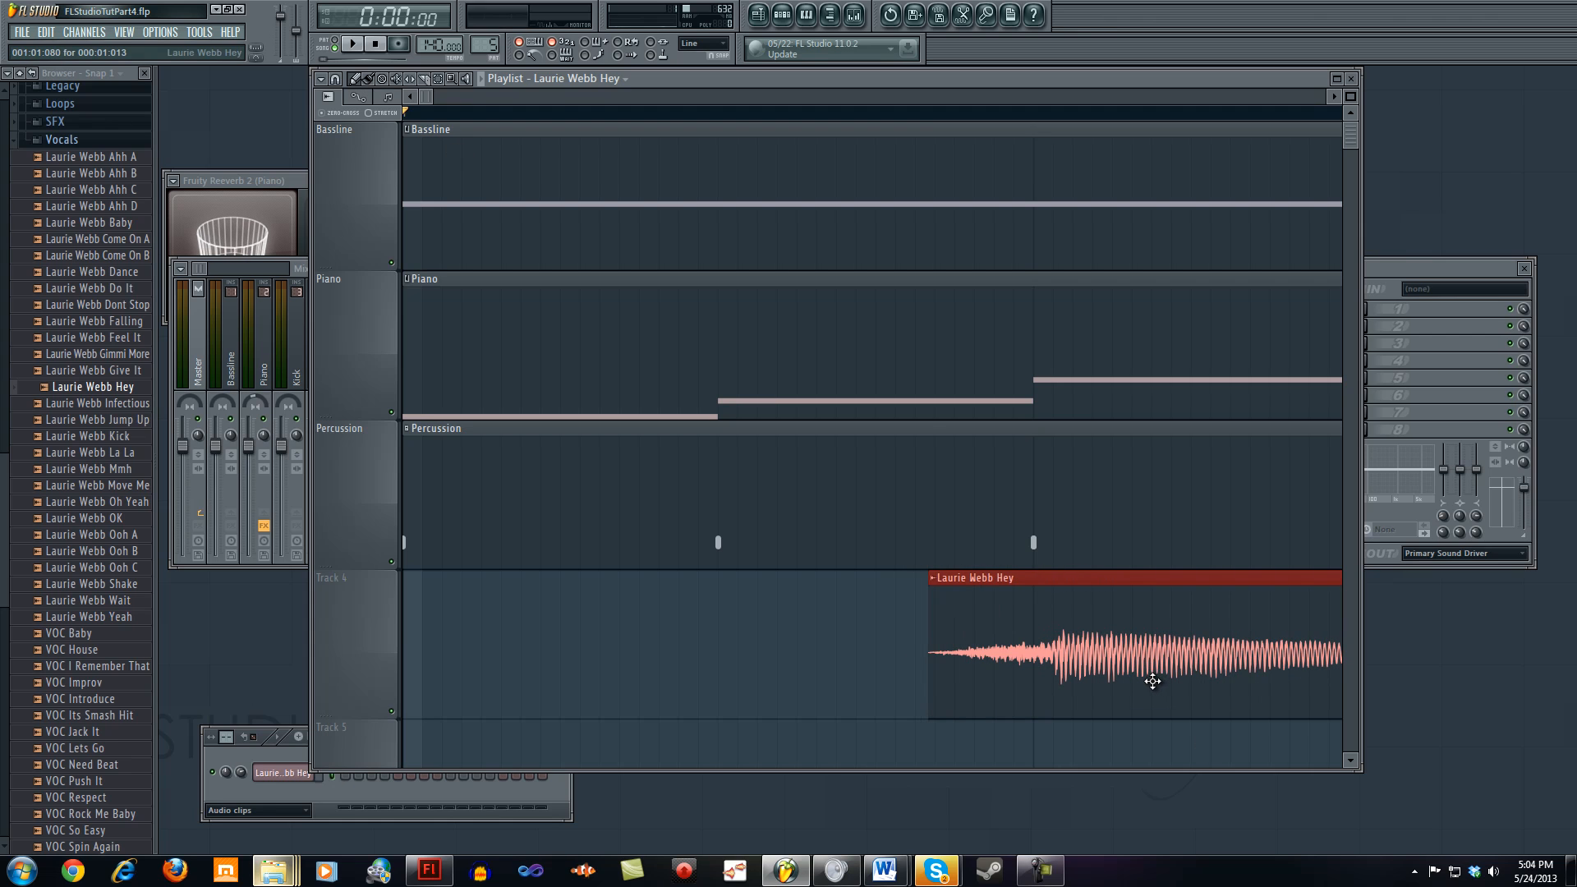
Step: Audition the shifted Laurie Webb Hey clips from the song's start, and nudge them all slightly later, still ahead of the beat
click(352, 43)
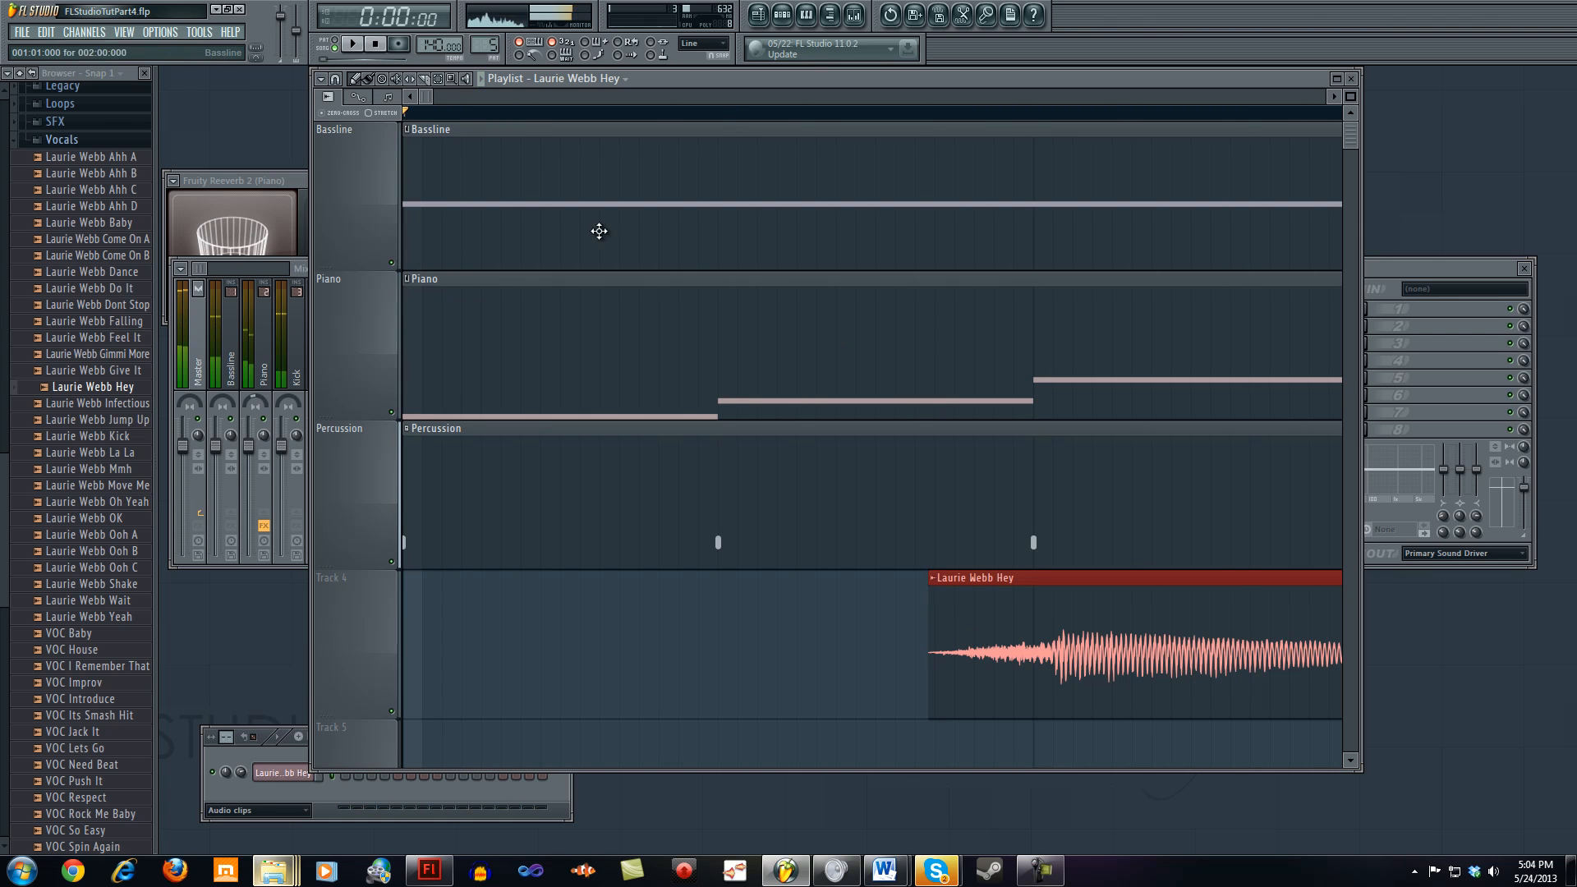
key(space)
drag(1027, 609, 1056, 619)
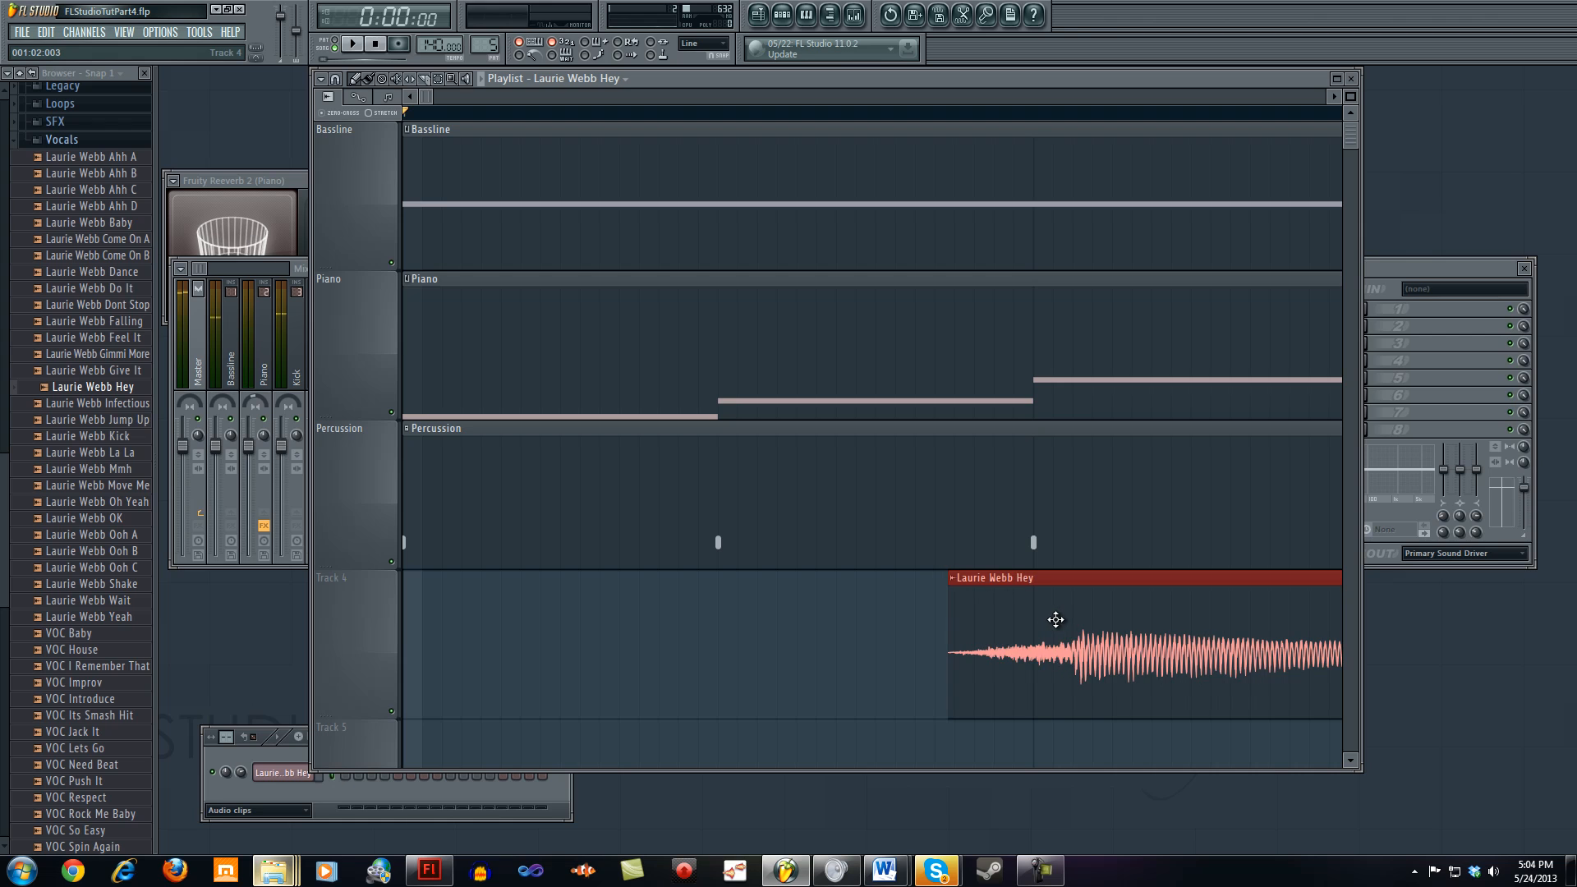
Step: Keep the playlist's grid snapping at (none), play back the nudged clips from the song's start, and stop playback
click(334, 78)
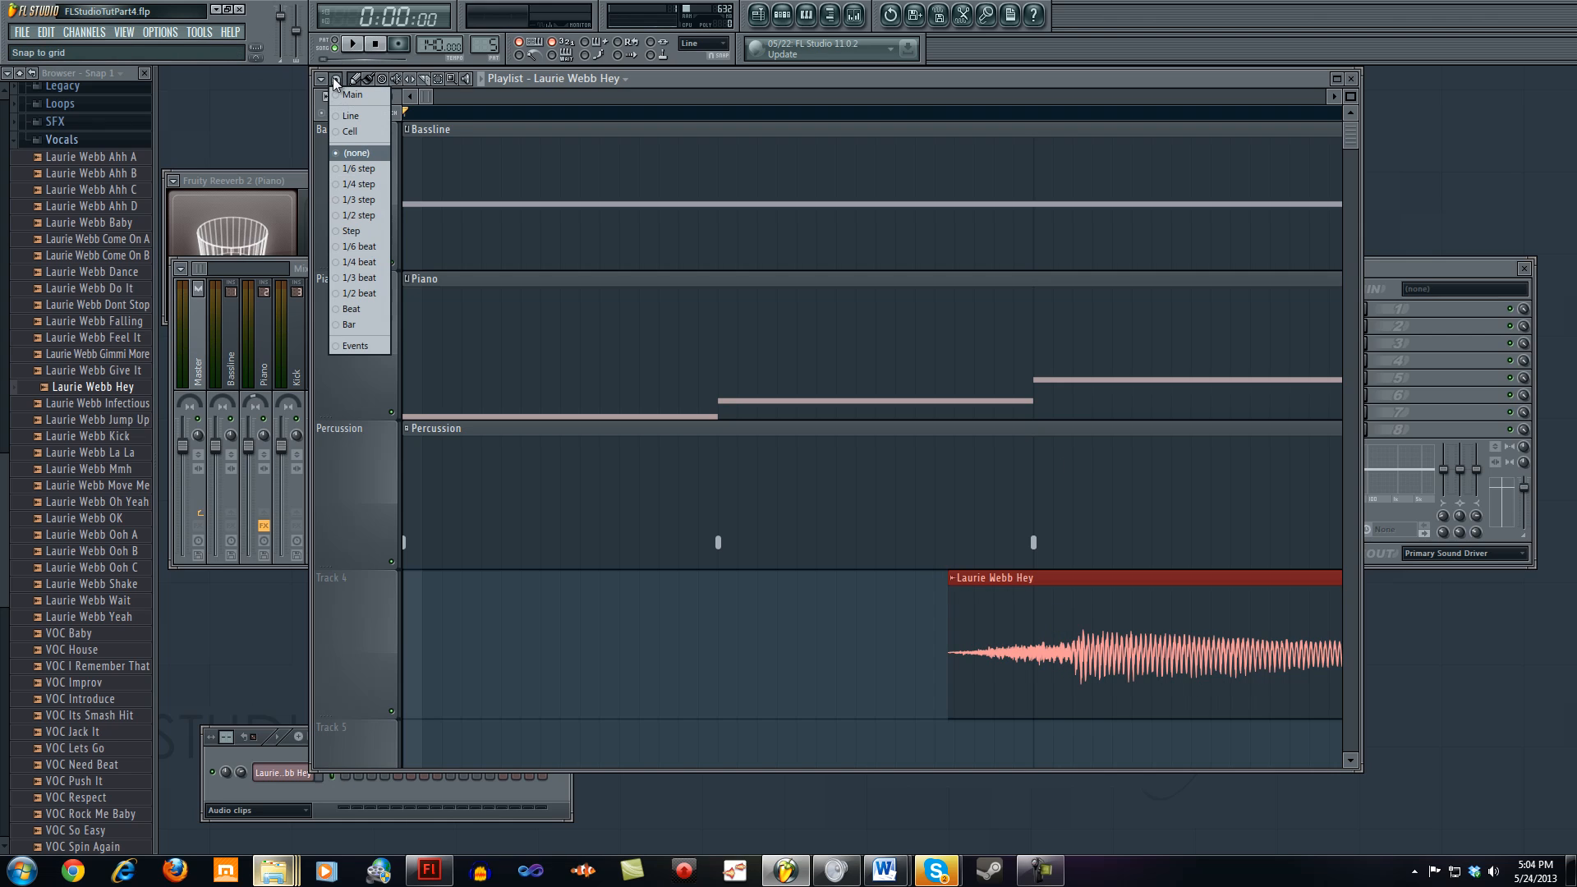
click(367, 158)
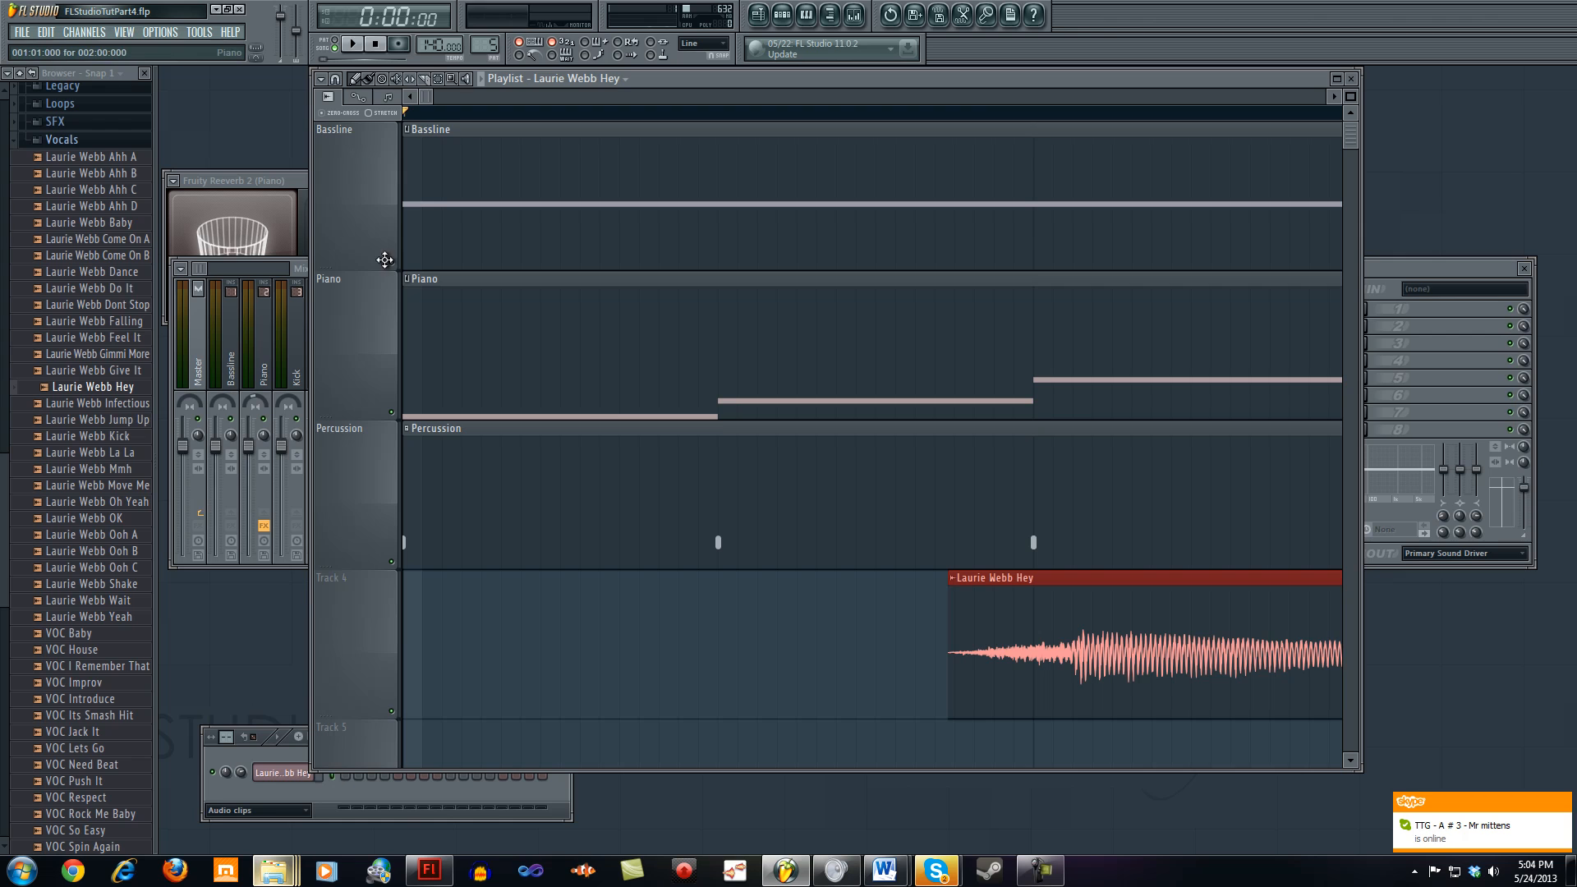
click(351, 44)
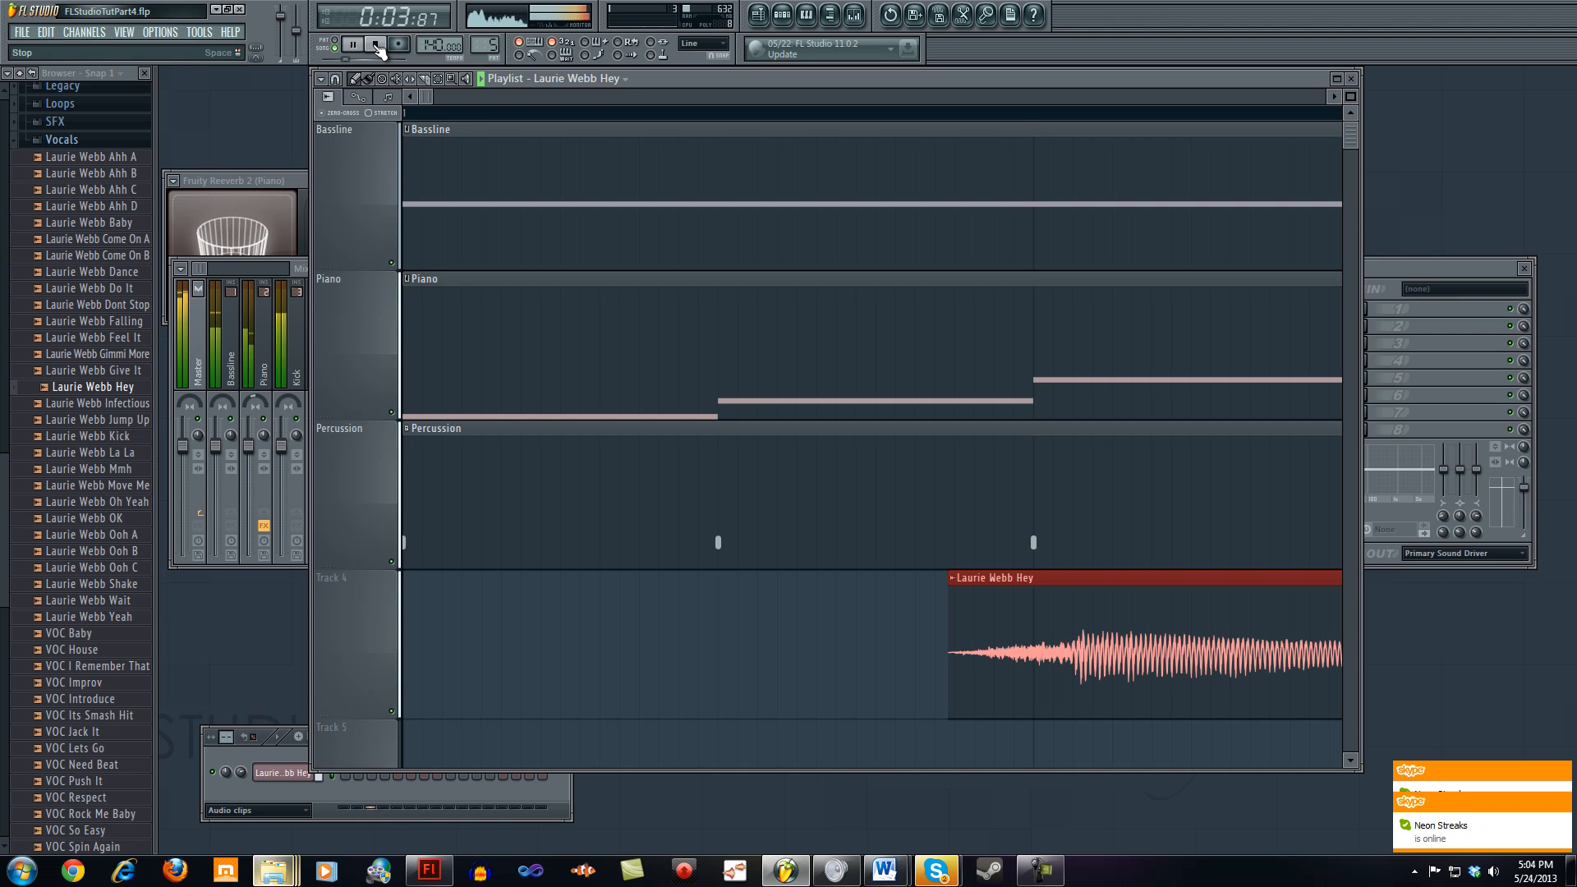
click(376, 46)
drag(427, 97, 670, 239)
click(675, 745)
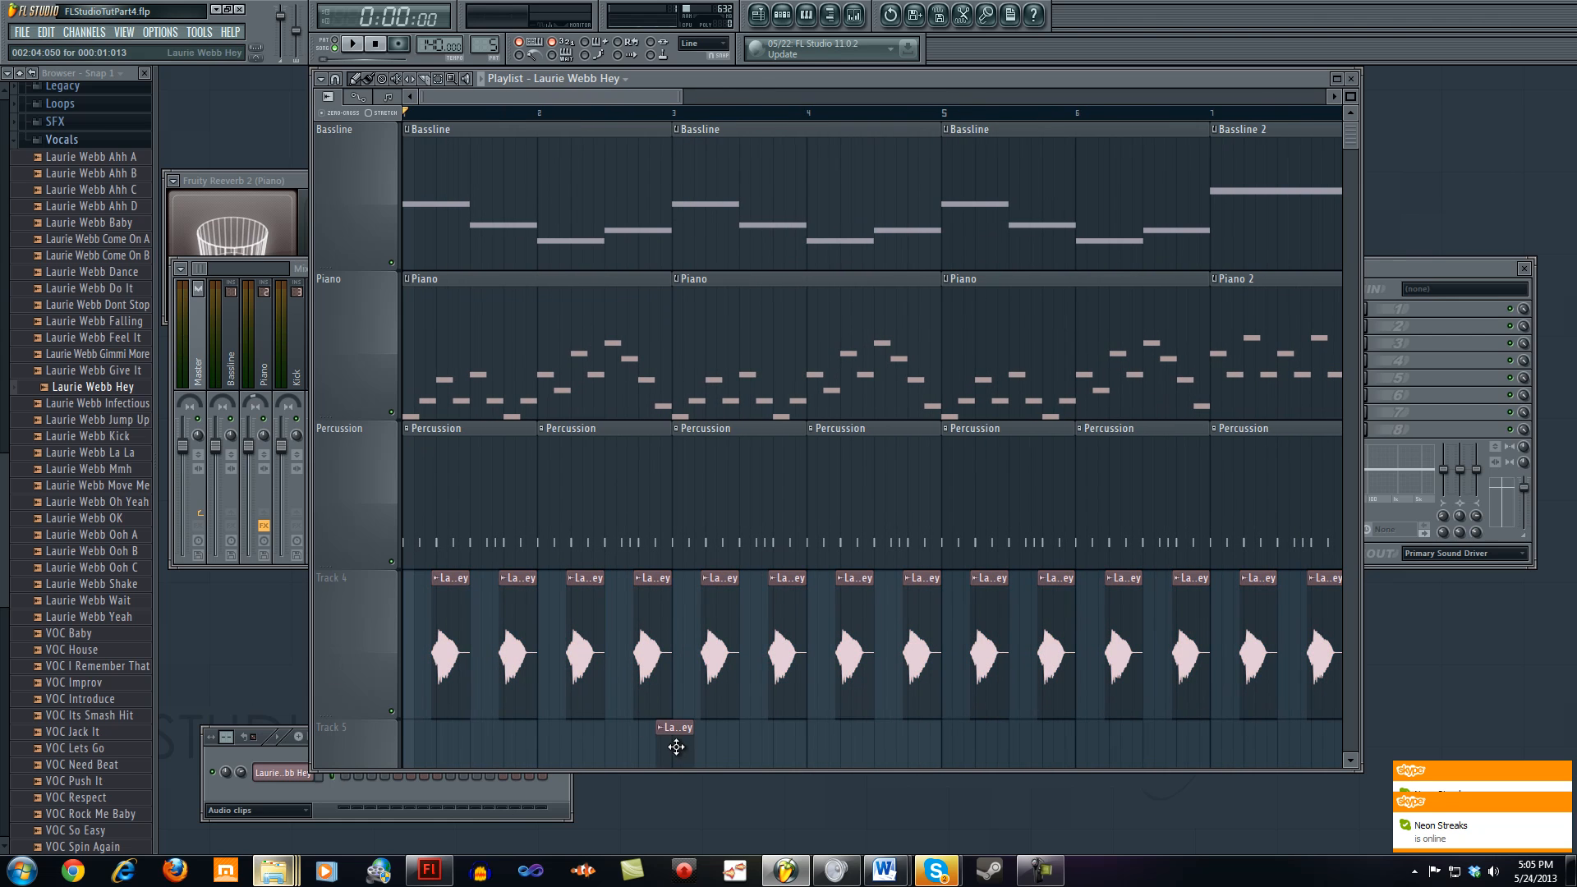
right_click(679, 747)
scroll(820, 642, down, 2)
scroll(810, 644, up, 2)
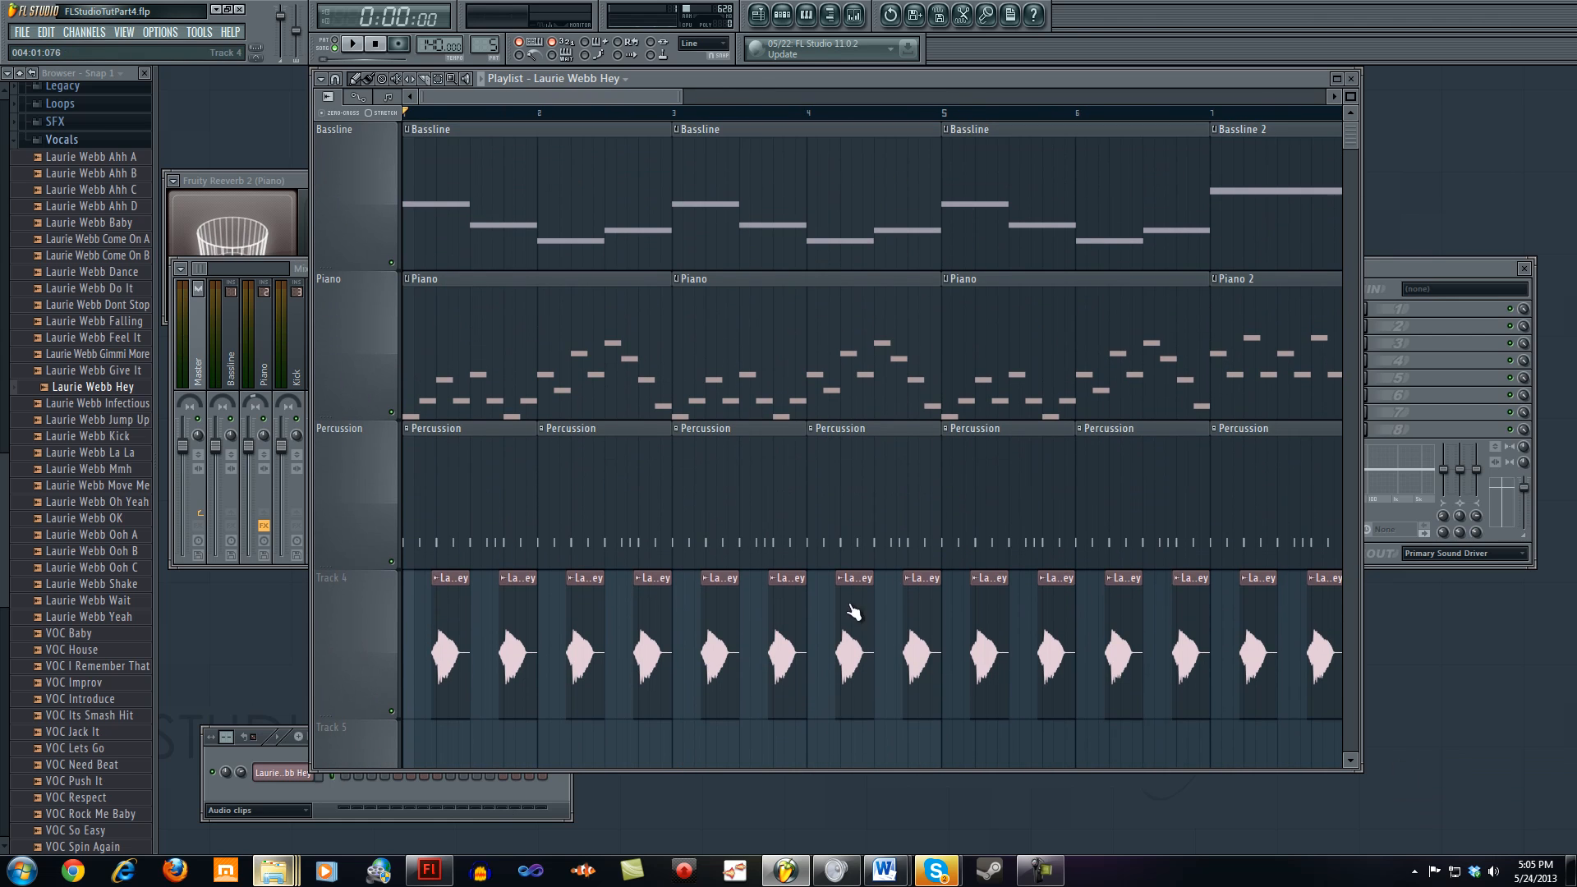
Step: Set the playlist's grid snapping to Beat and move bar 4's second Laurie Webb Hey clip one beat earlier
click(336, 78)
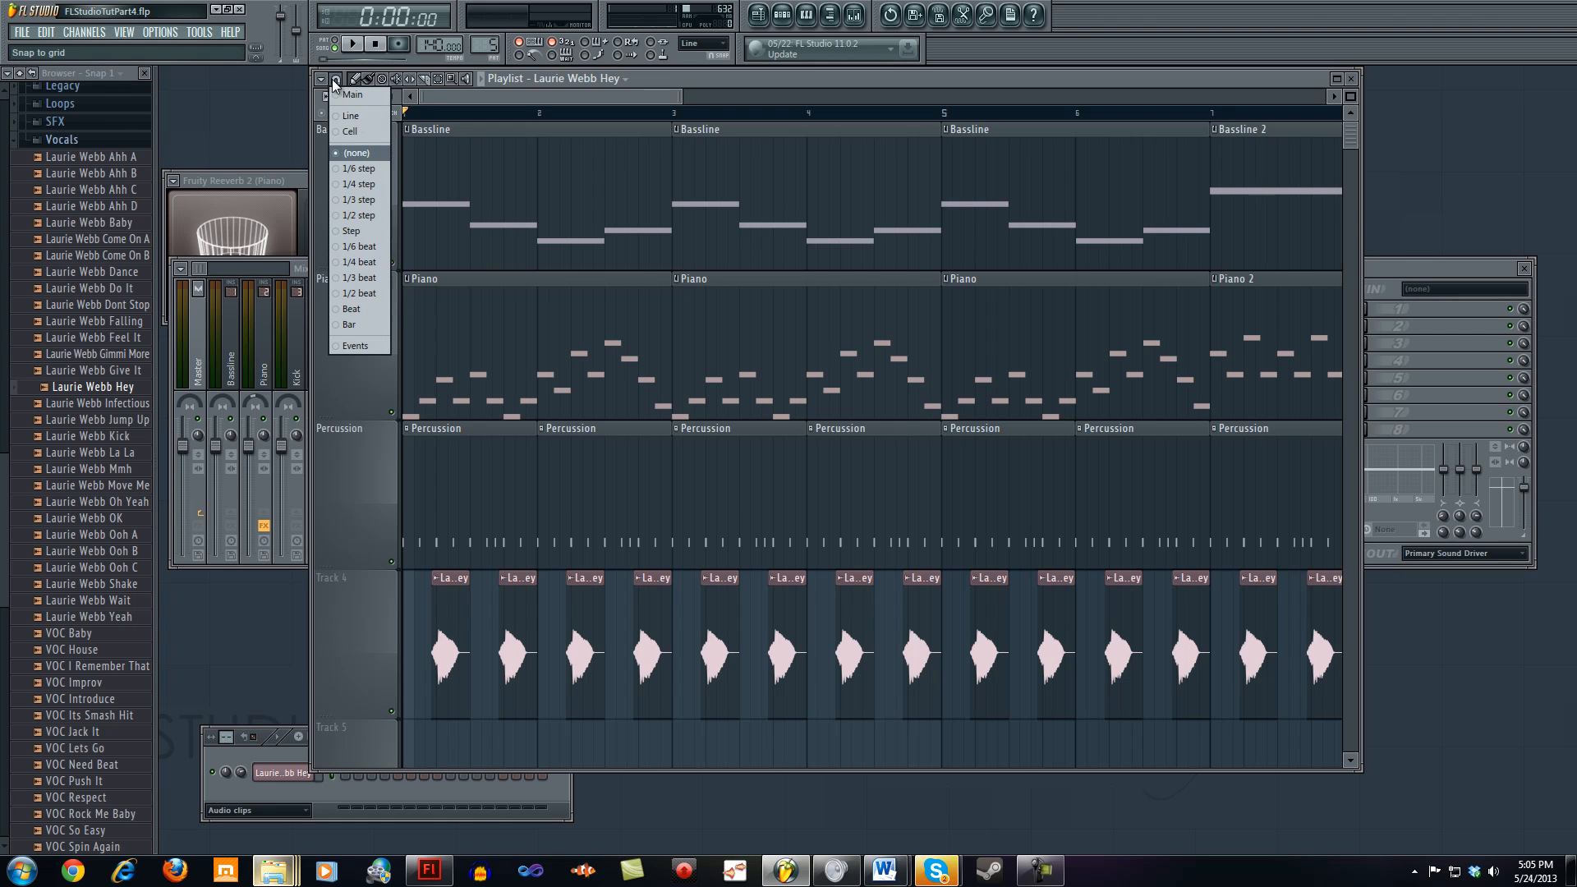
click(351, 309)
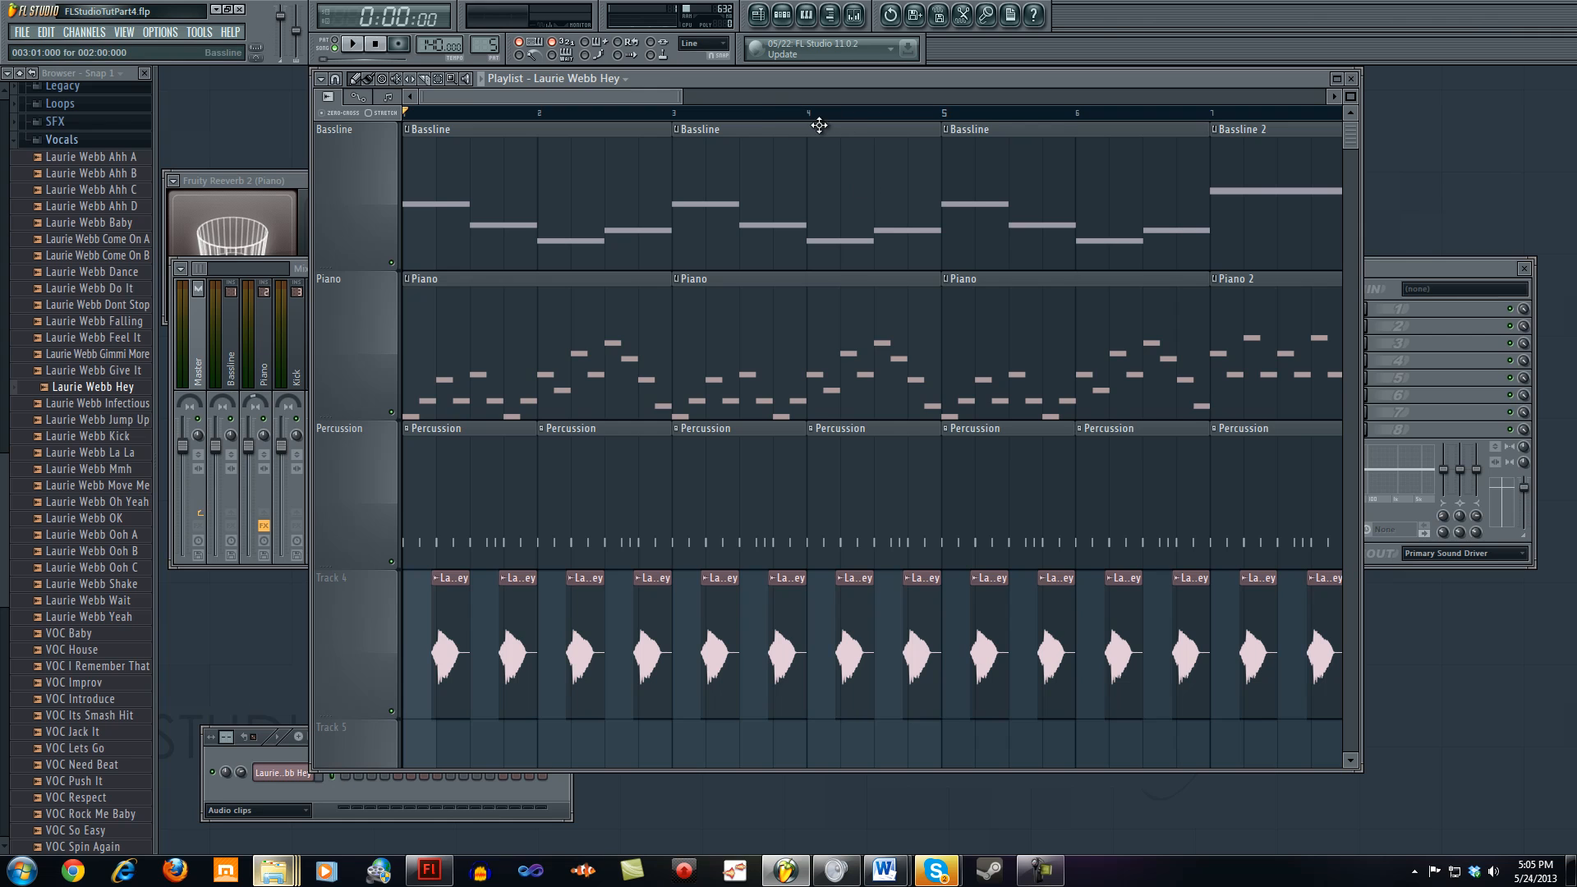
drag(930, 667, 895, 667)
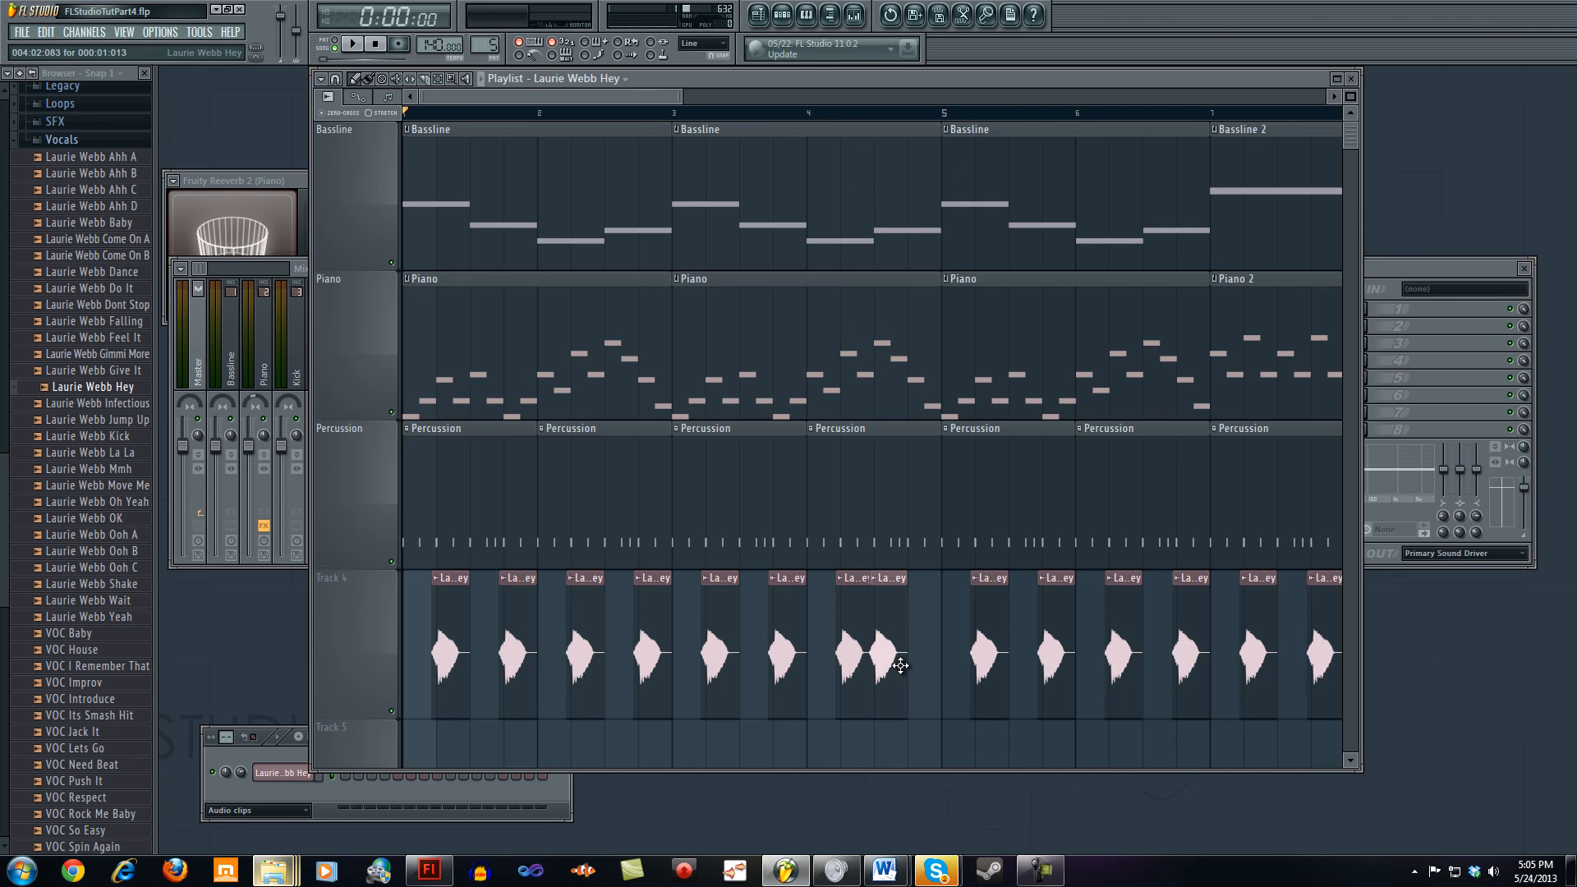
Step: Add the Laurie Webb Give It vocal sample to Track 5 on beat 4 of bar 4
scroll(903, 649, down, 2)
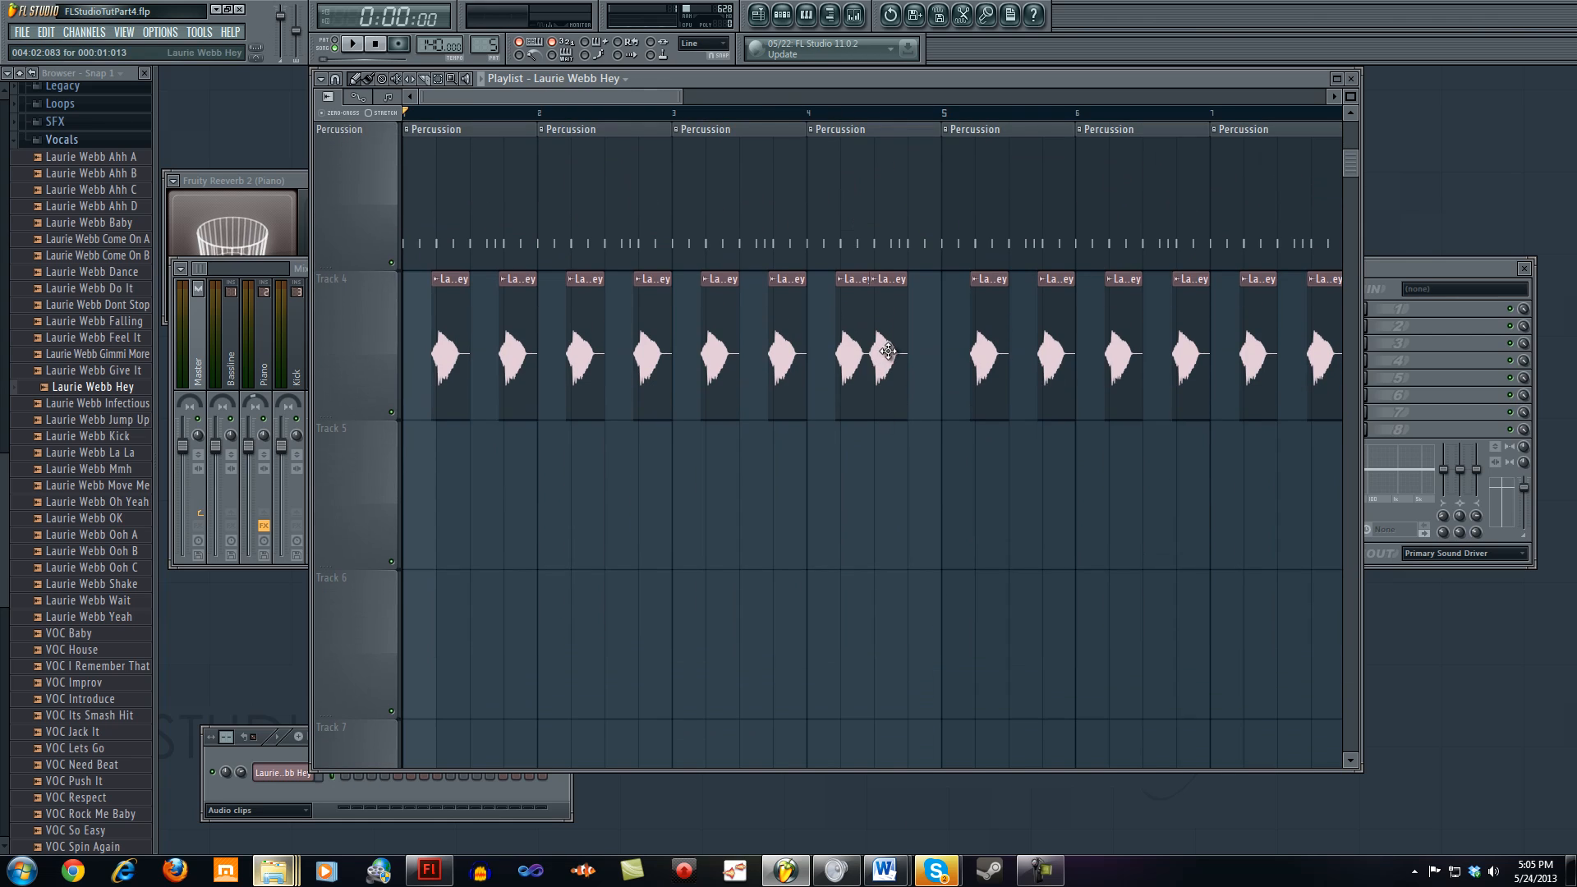
click(111, 372)
drag(114, 379, 909, 475)
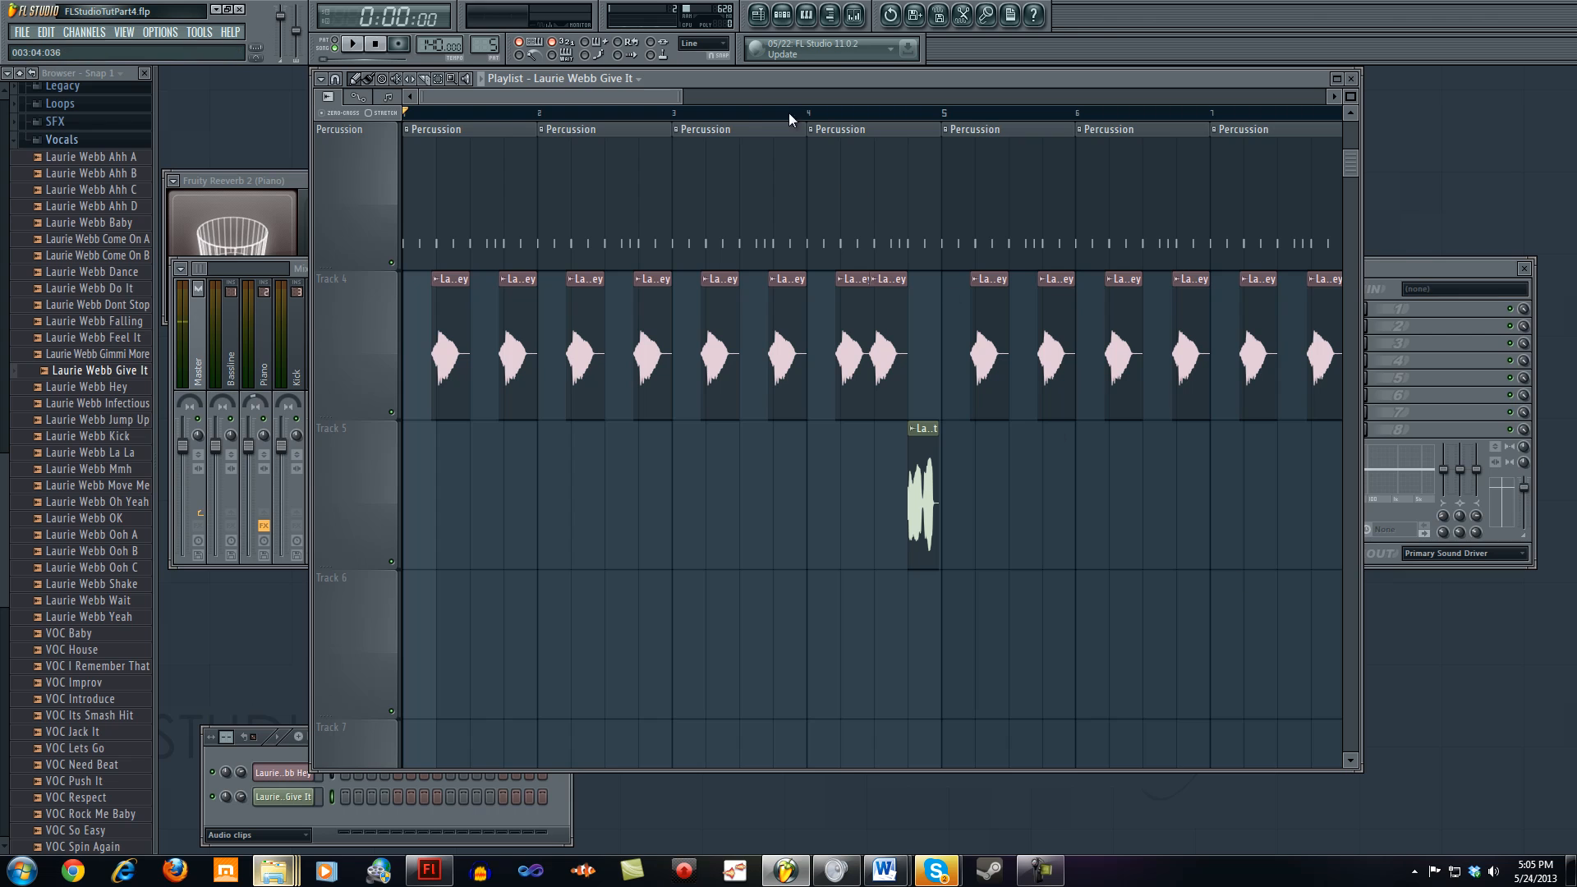
Step: Play back the song from the middle of bar 3 through the Laurie Webb Give It clip, and stop playback
click(742, 119)
click(352, 44)
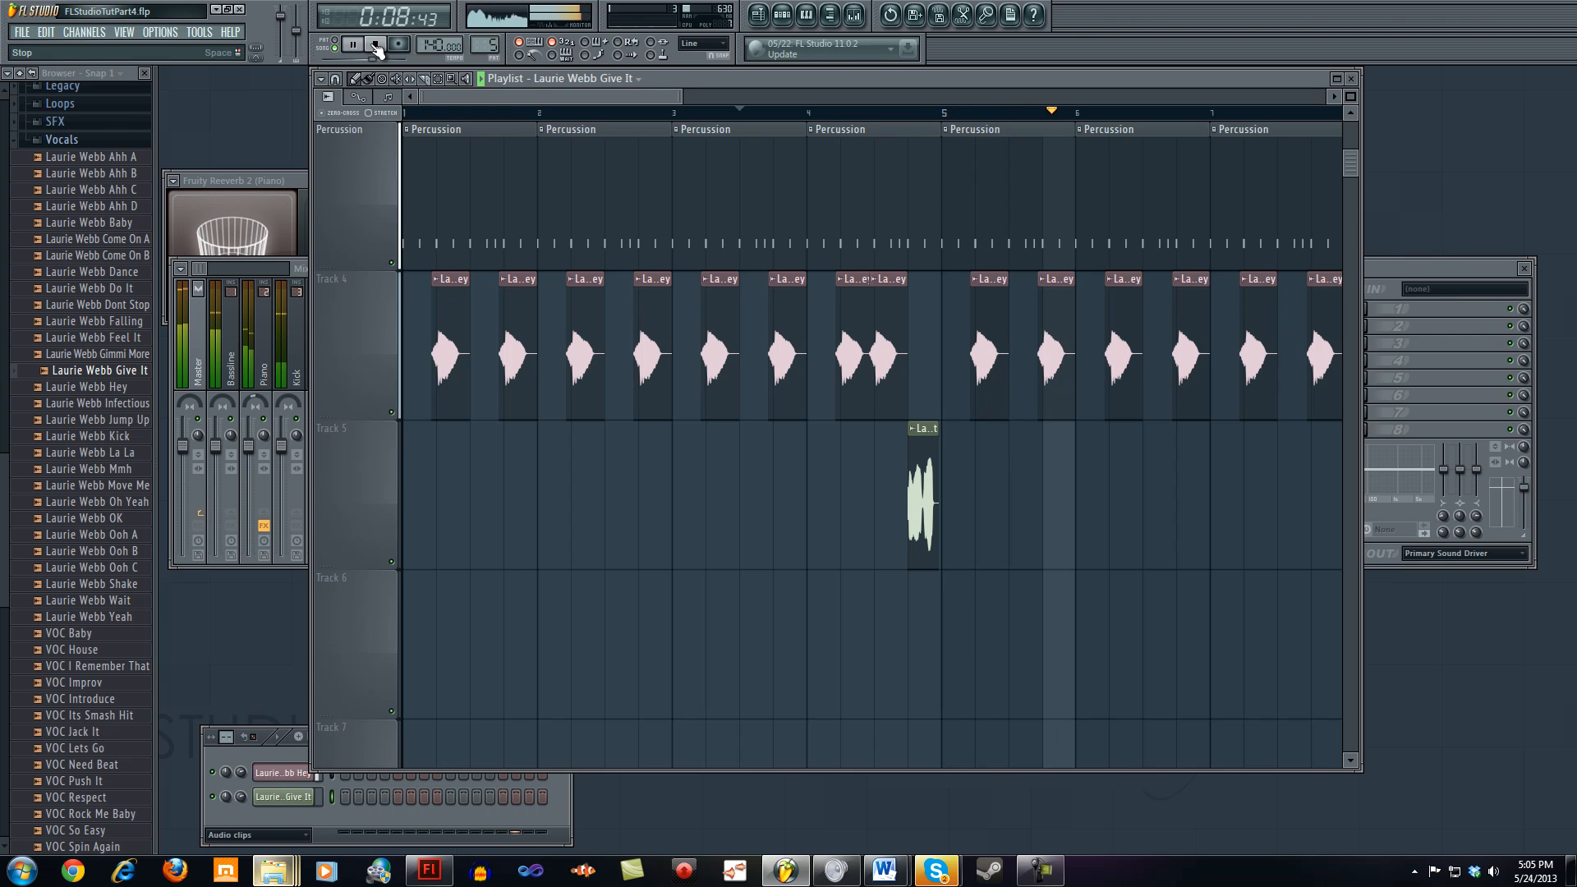
click(376, 45)
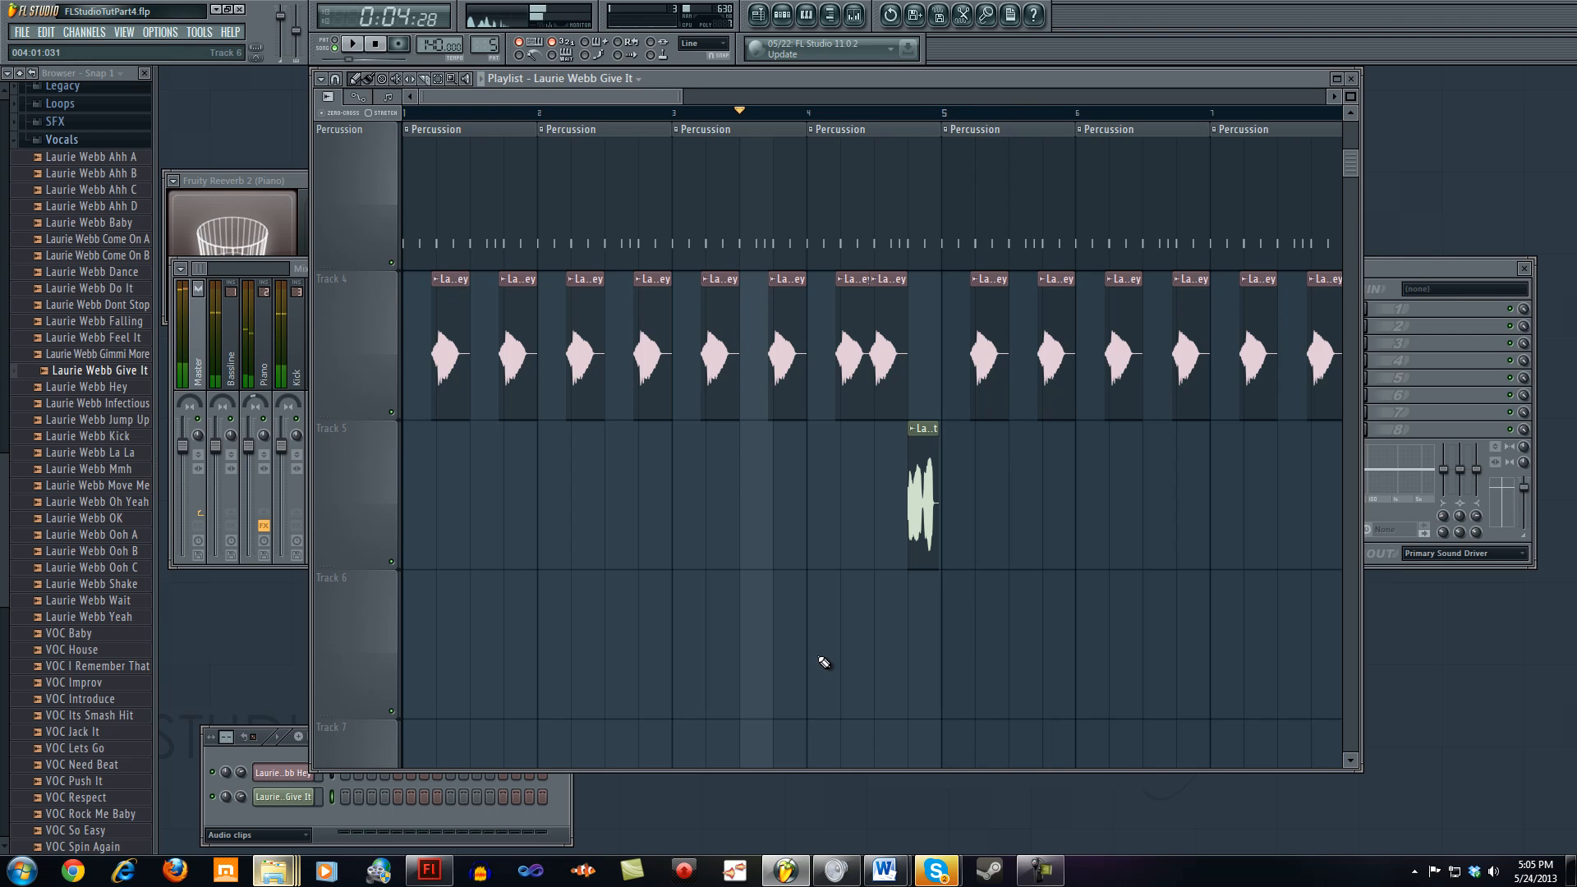
Step: Open the Laurie Webb Give It channel's settings and adjust the channel's volume
double_click(926, 504)
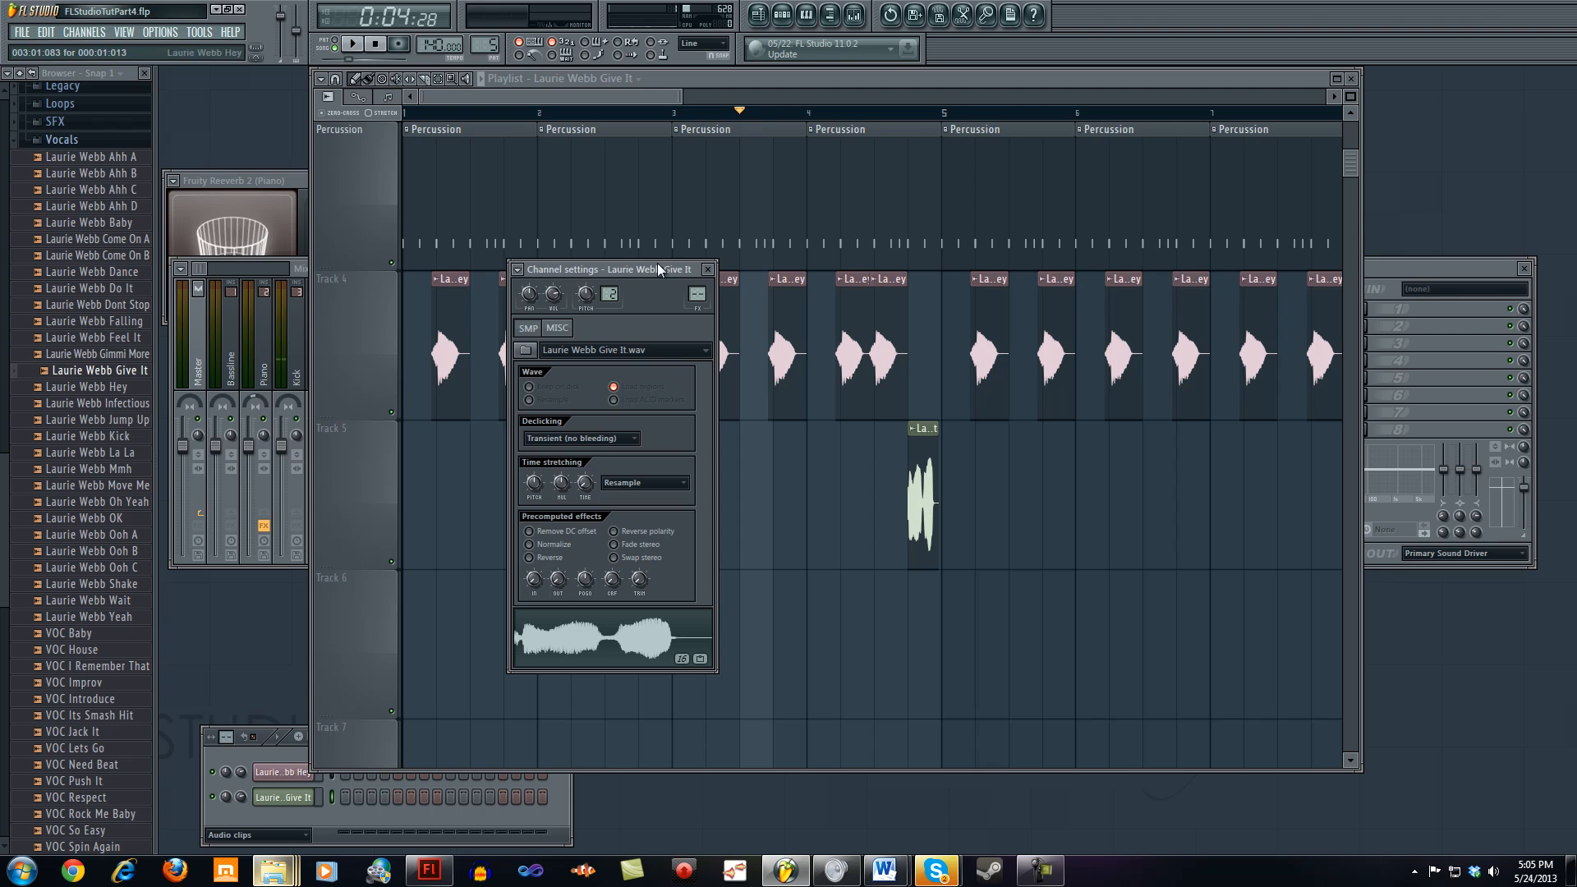
drag(593, 273, 630, 302)
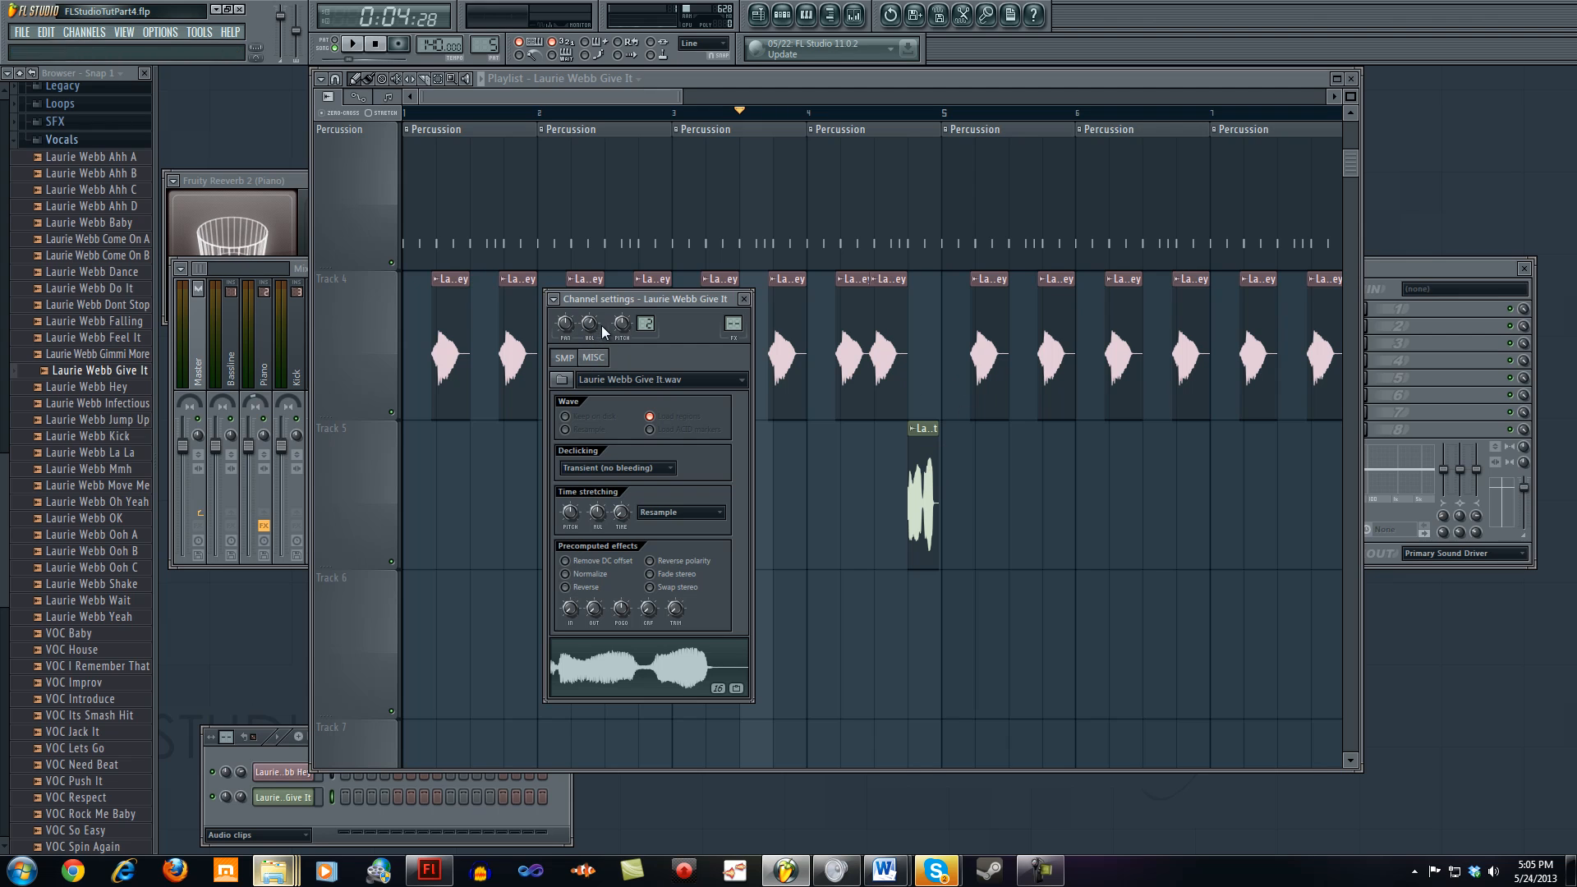
drag(593, 322, 601, 308)
Step: Reset playback to the song's beginning, play back the first bar, and stop playback
click(377, 44)
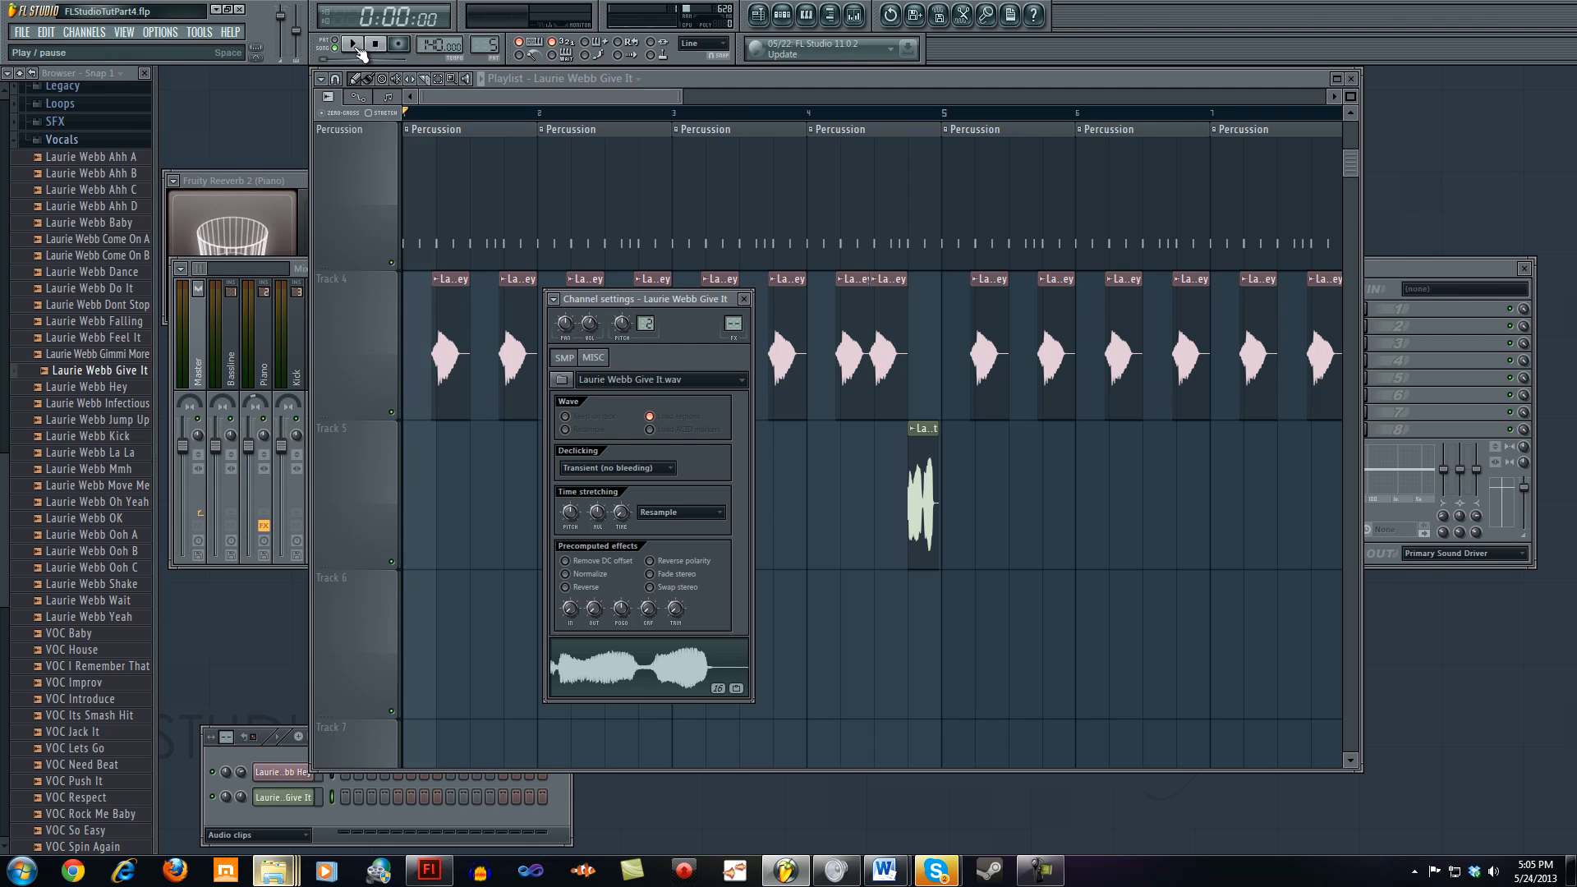
click(355, 45)
click(378, 46)
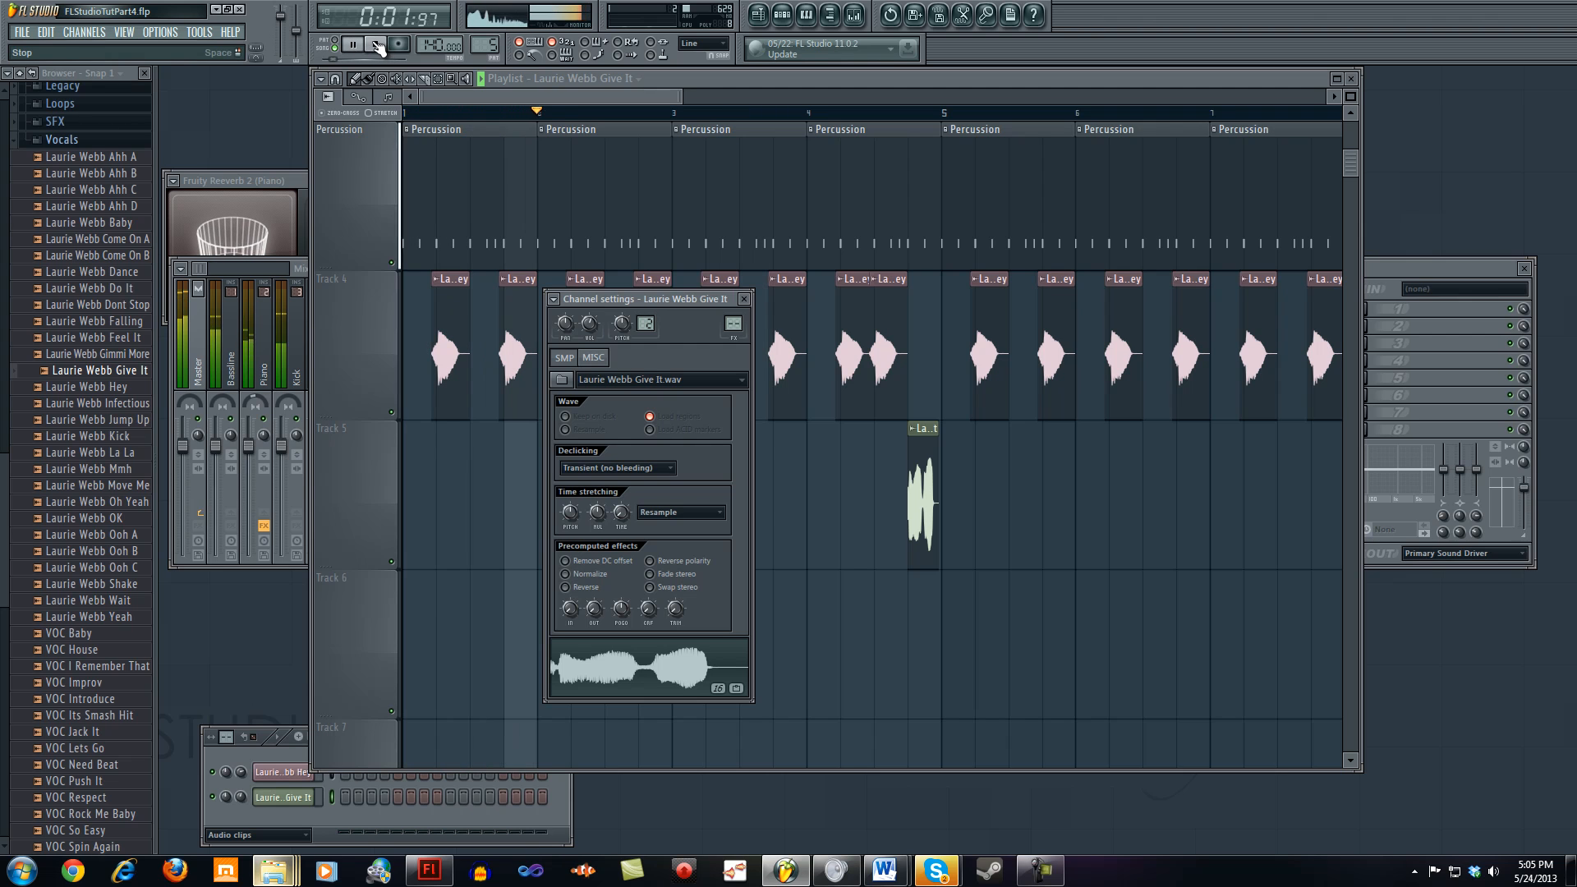